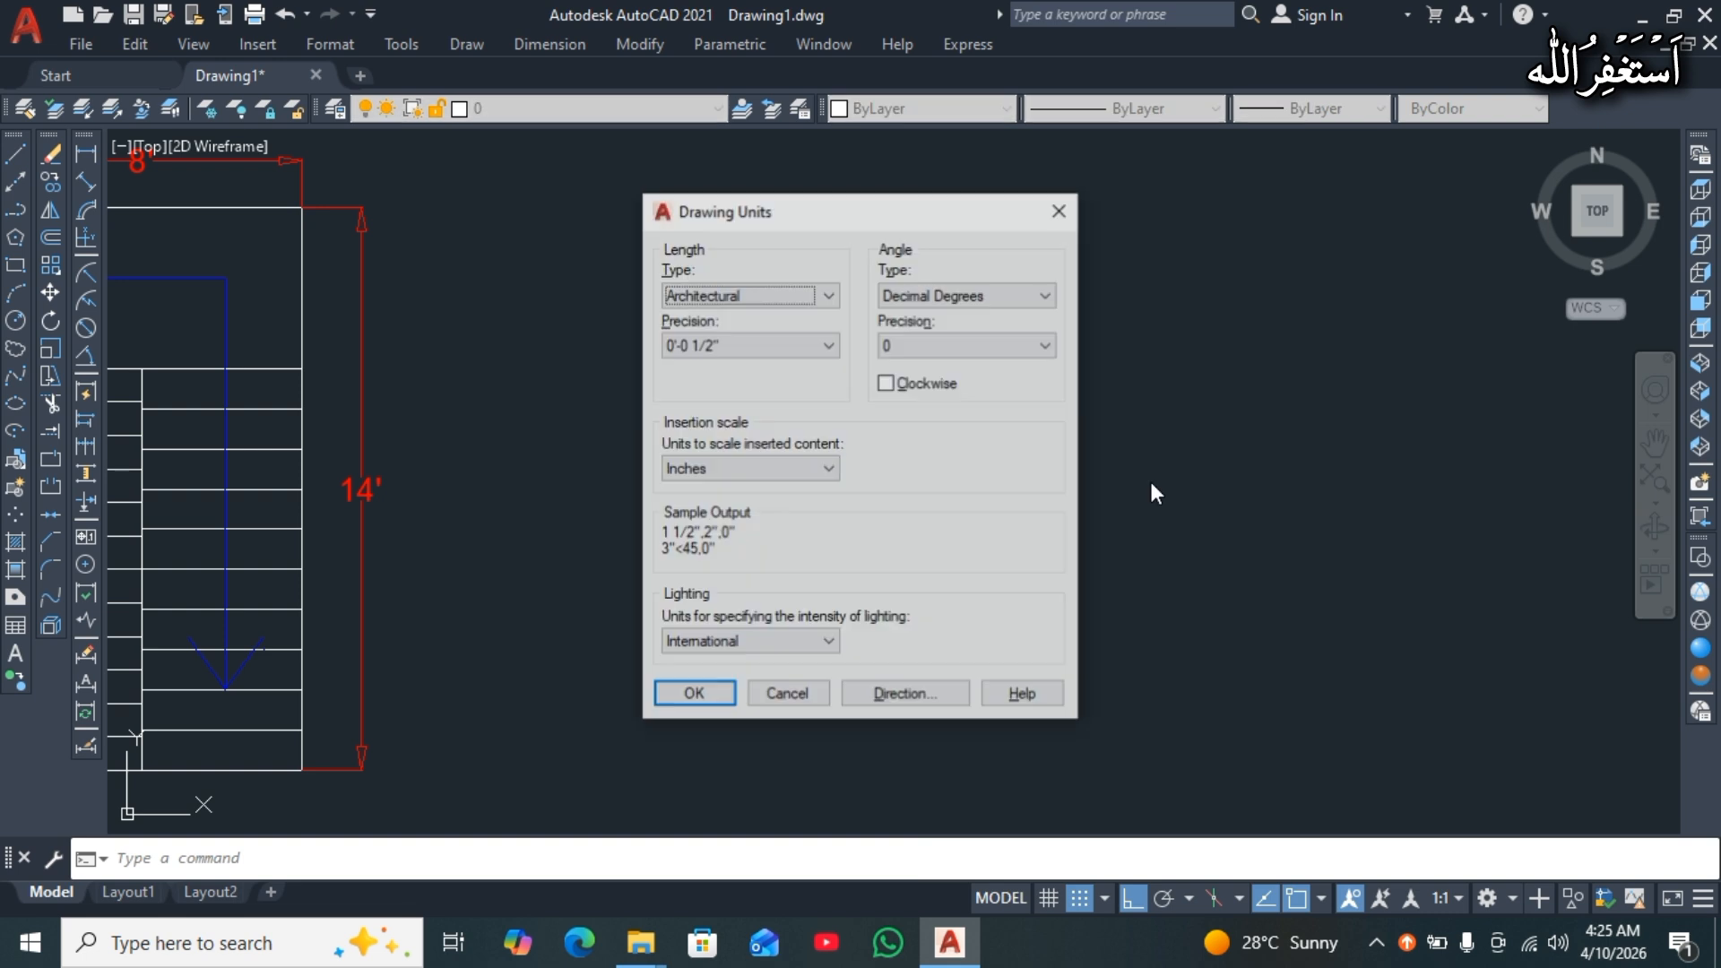
Set the drawing units to Architectural length type with Inches as the insertion scale.
left_click(829, 296)
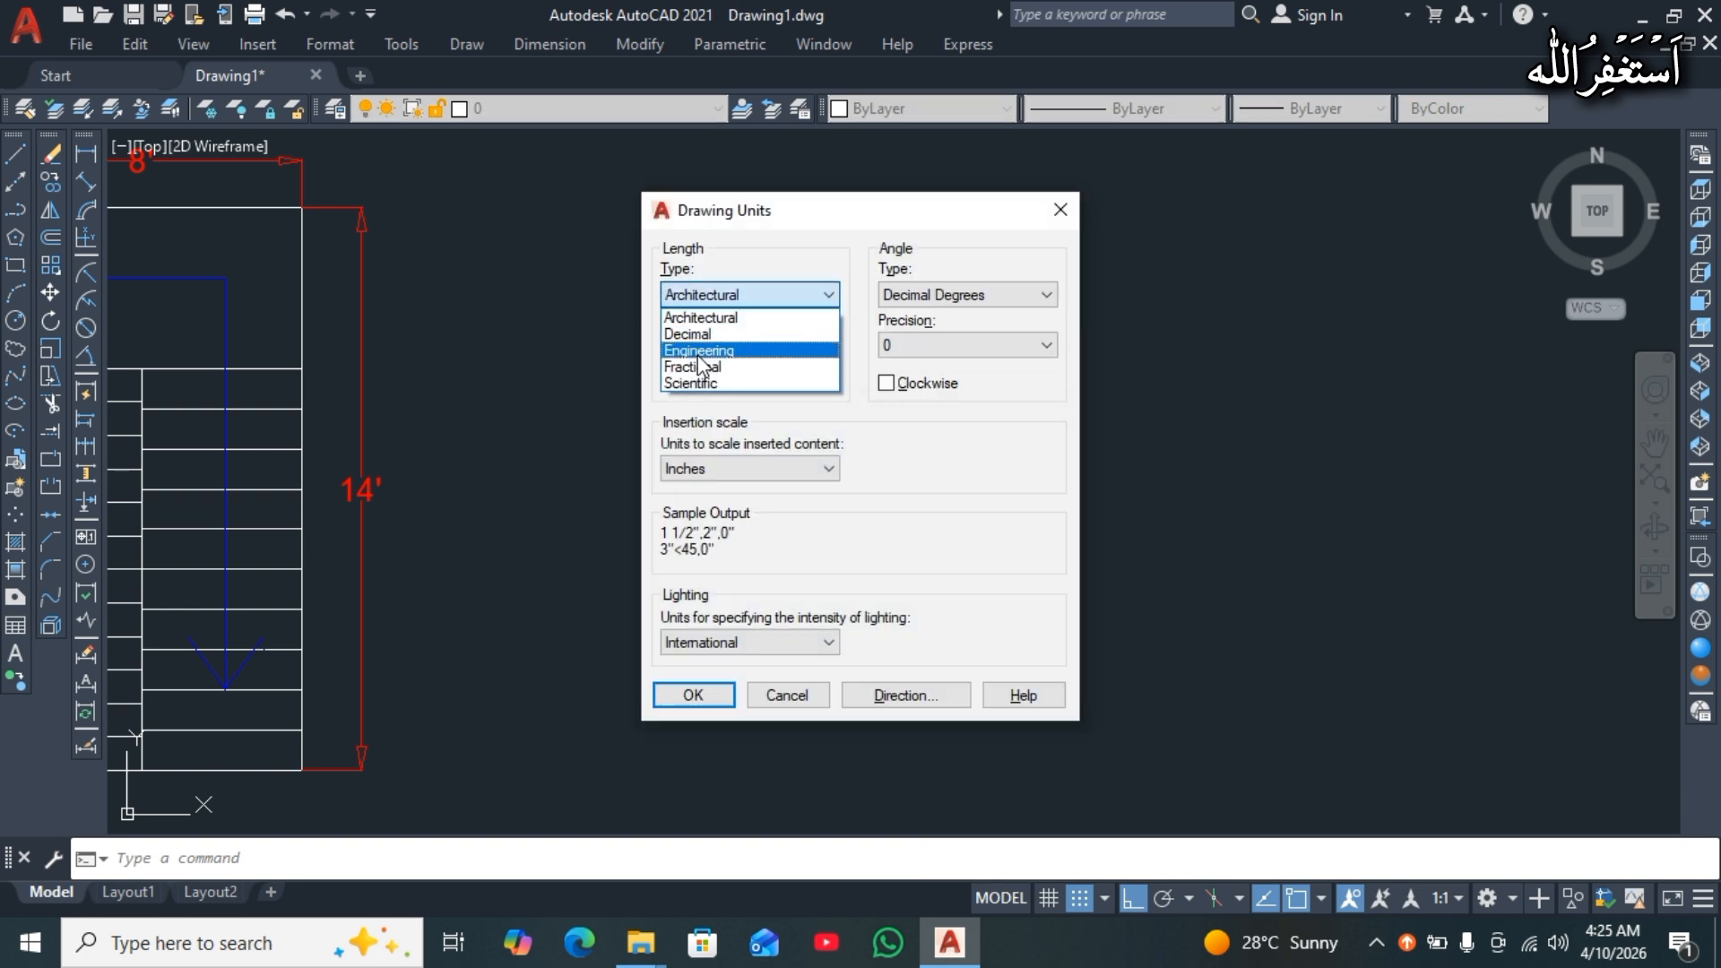
left_click(705, 318)
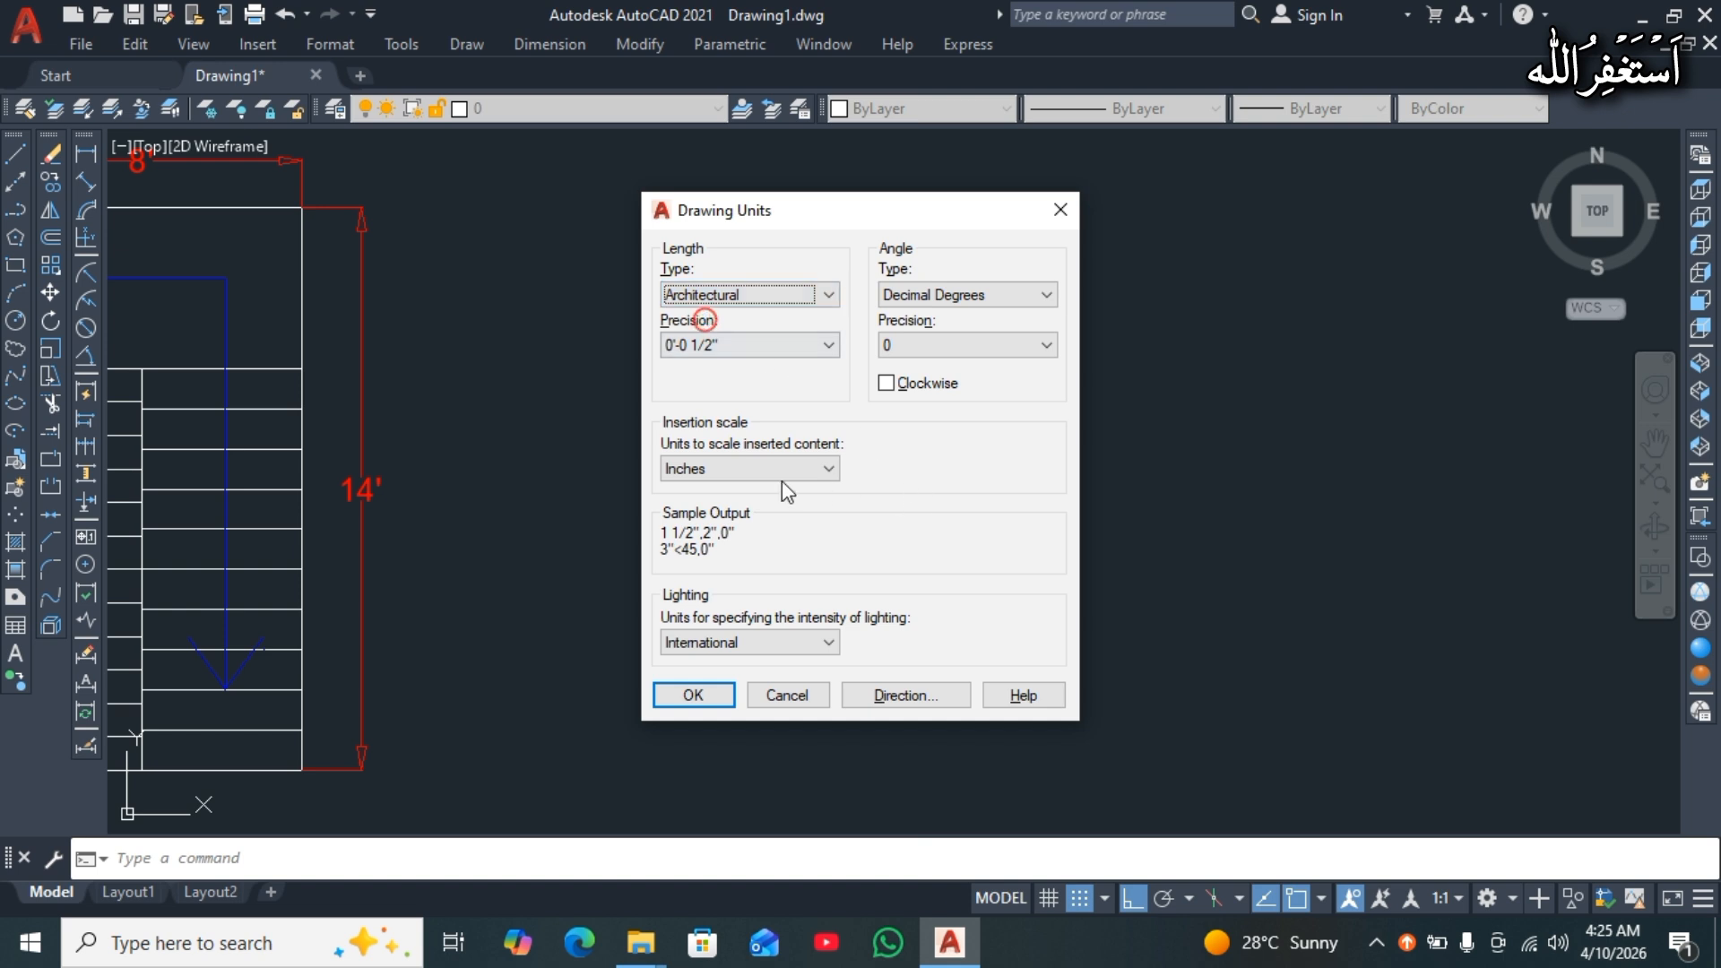
left_click(696, 459)
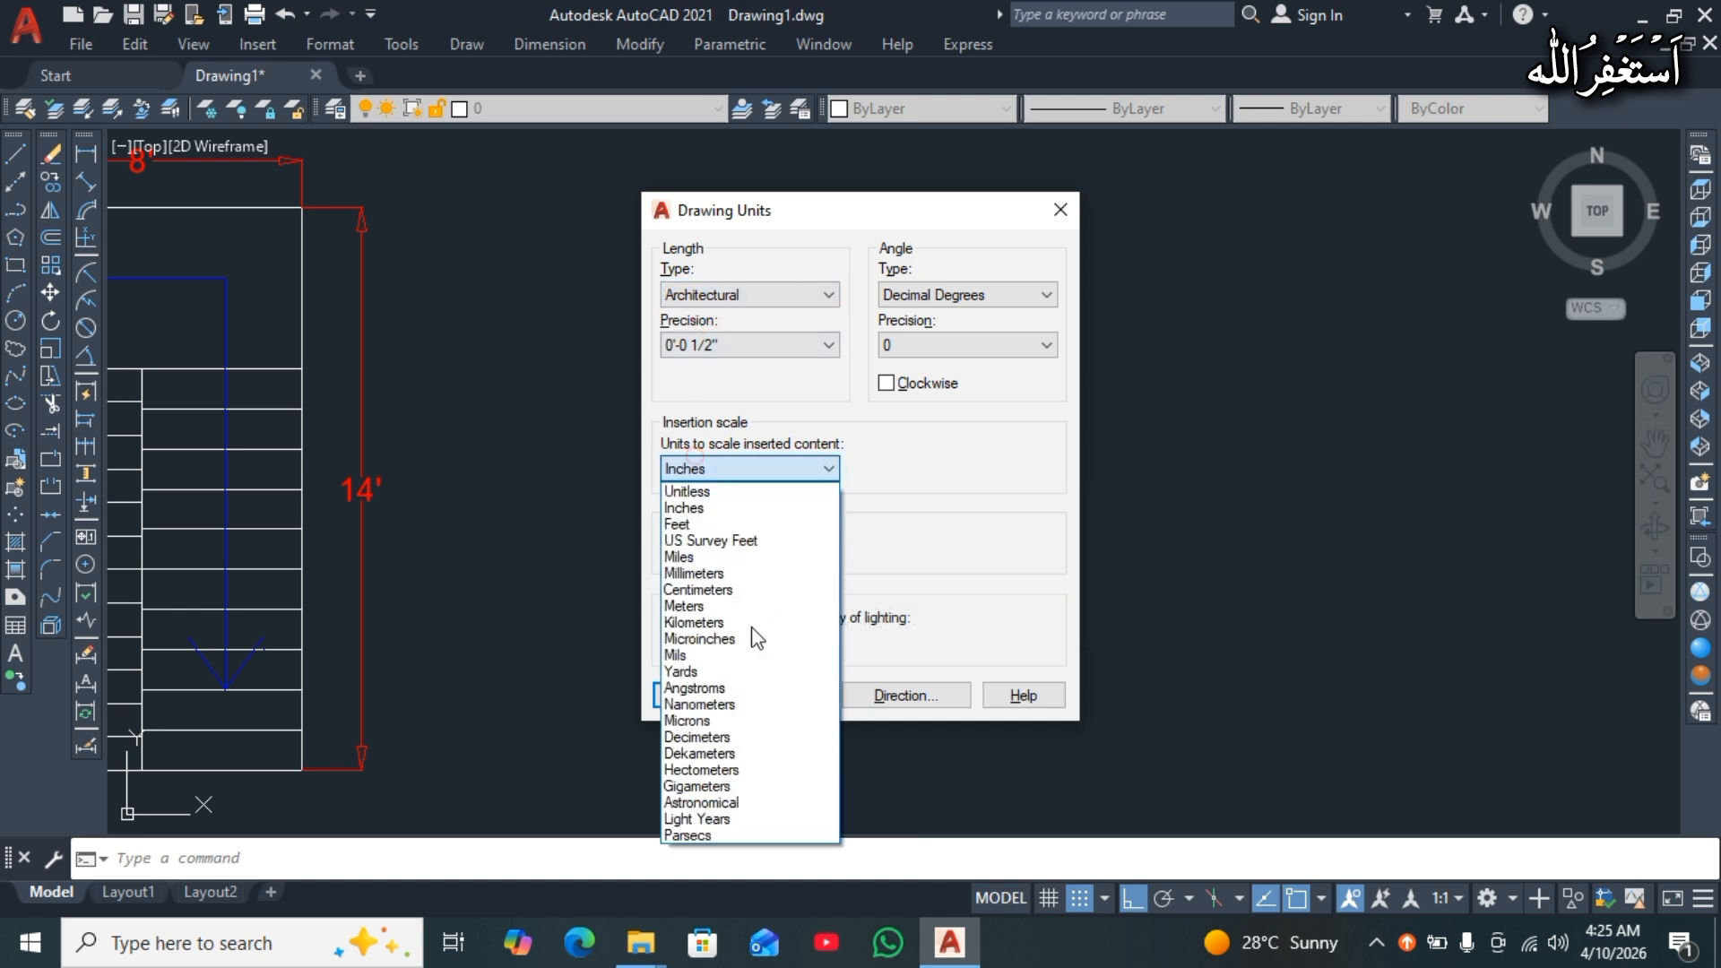
left_click(694, 510)
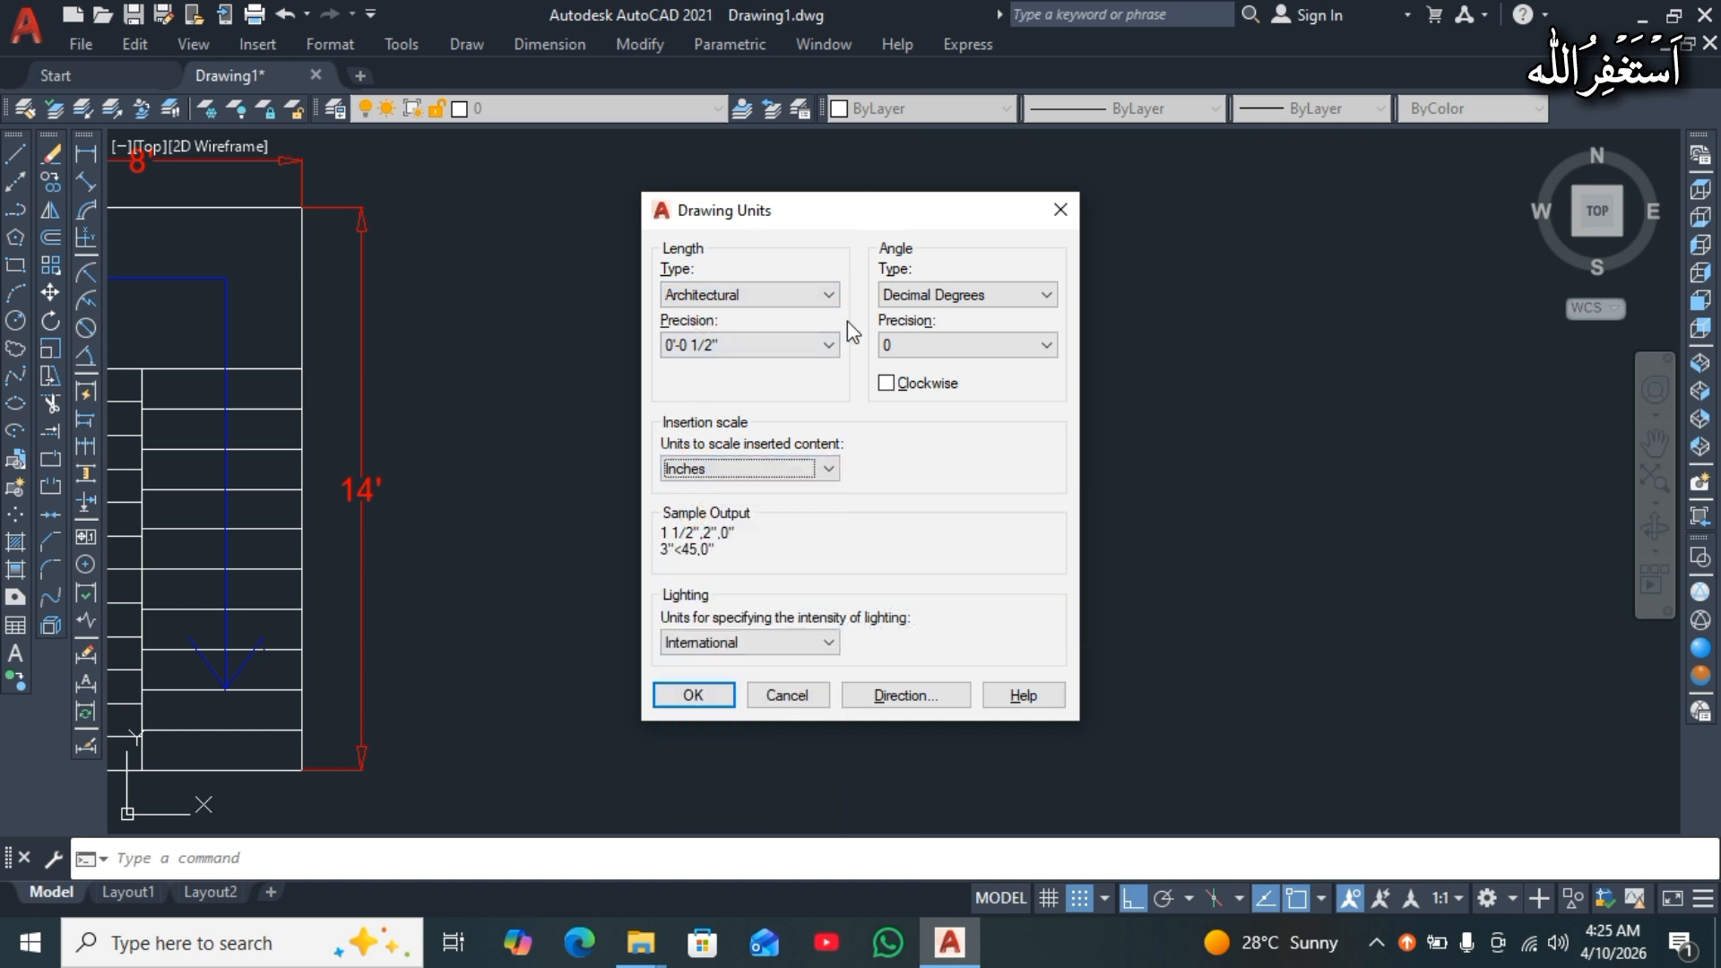
left_click(693, 696)
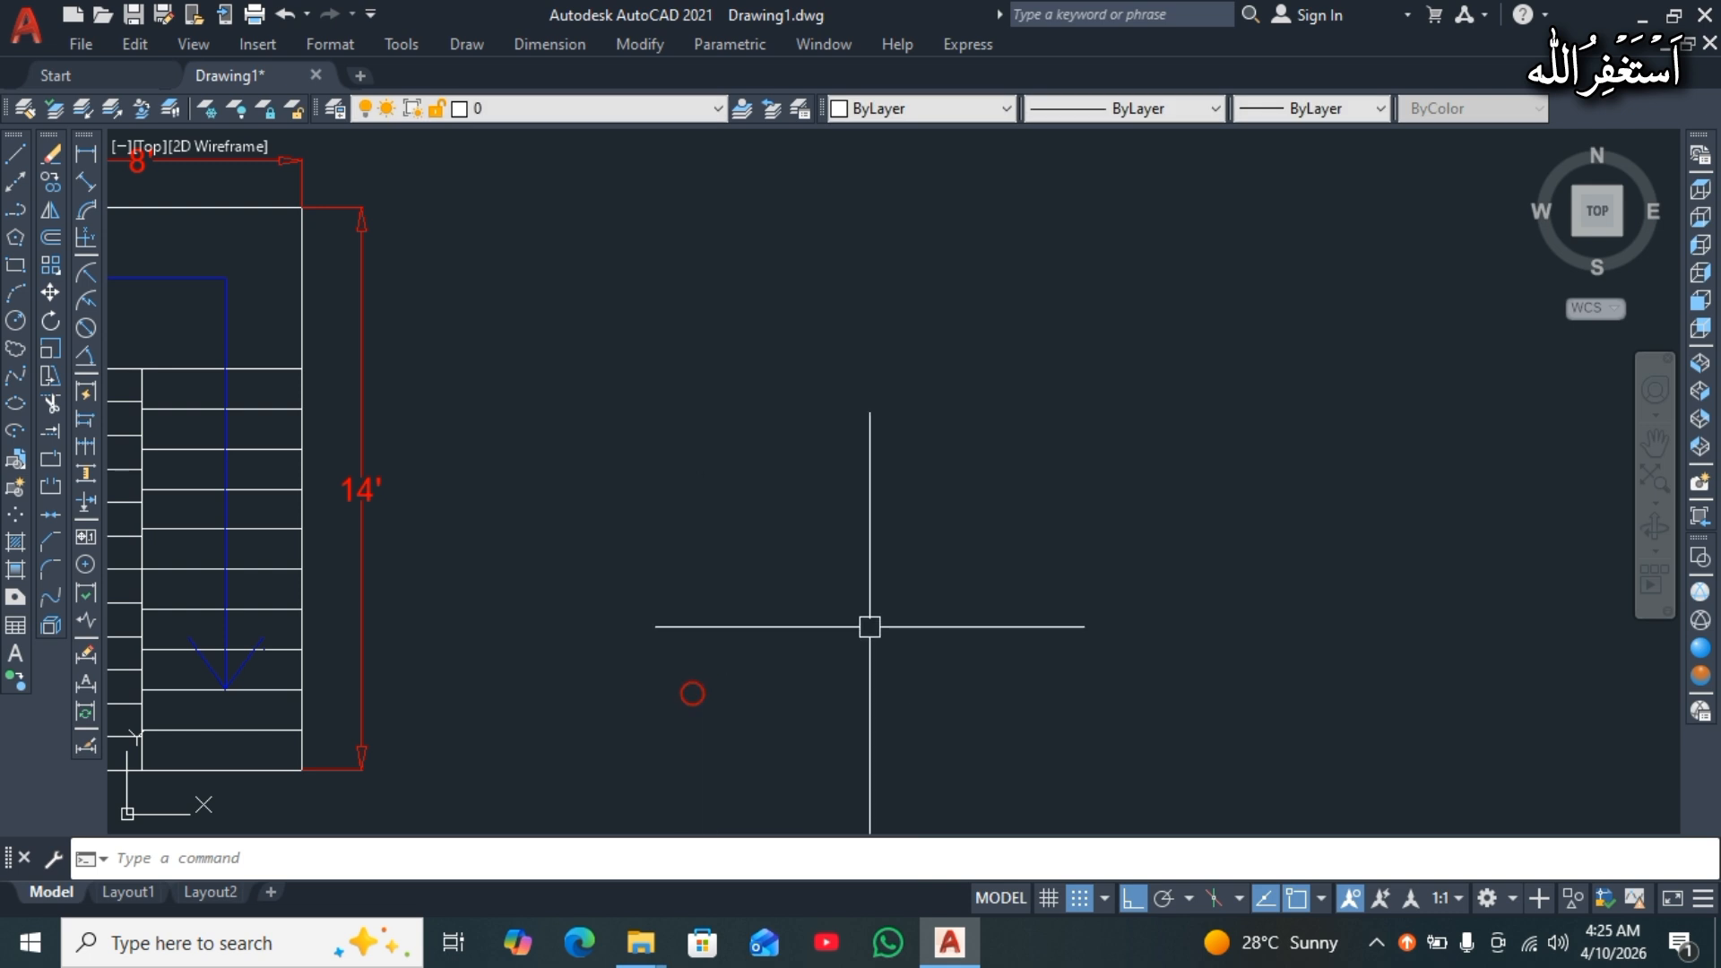
Draw a rectangle 8' wide and 14' high in the empty space beside the finished staircase plan.
mouse_move(1054, 577)
middle_mouse_down()
mouse_move(1187, 550)
mouse_move(1507, 576)
middle_mouse_up()
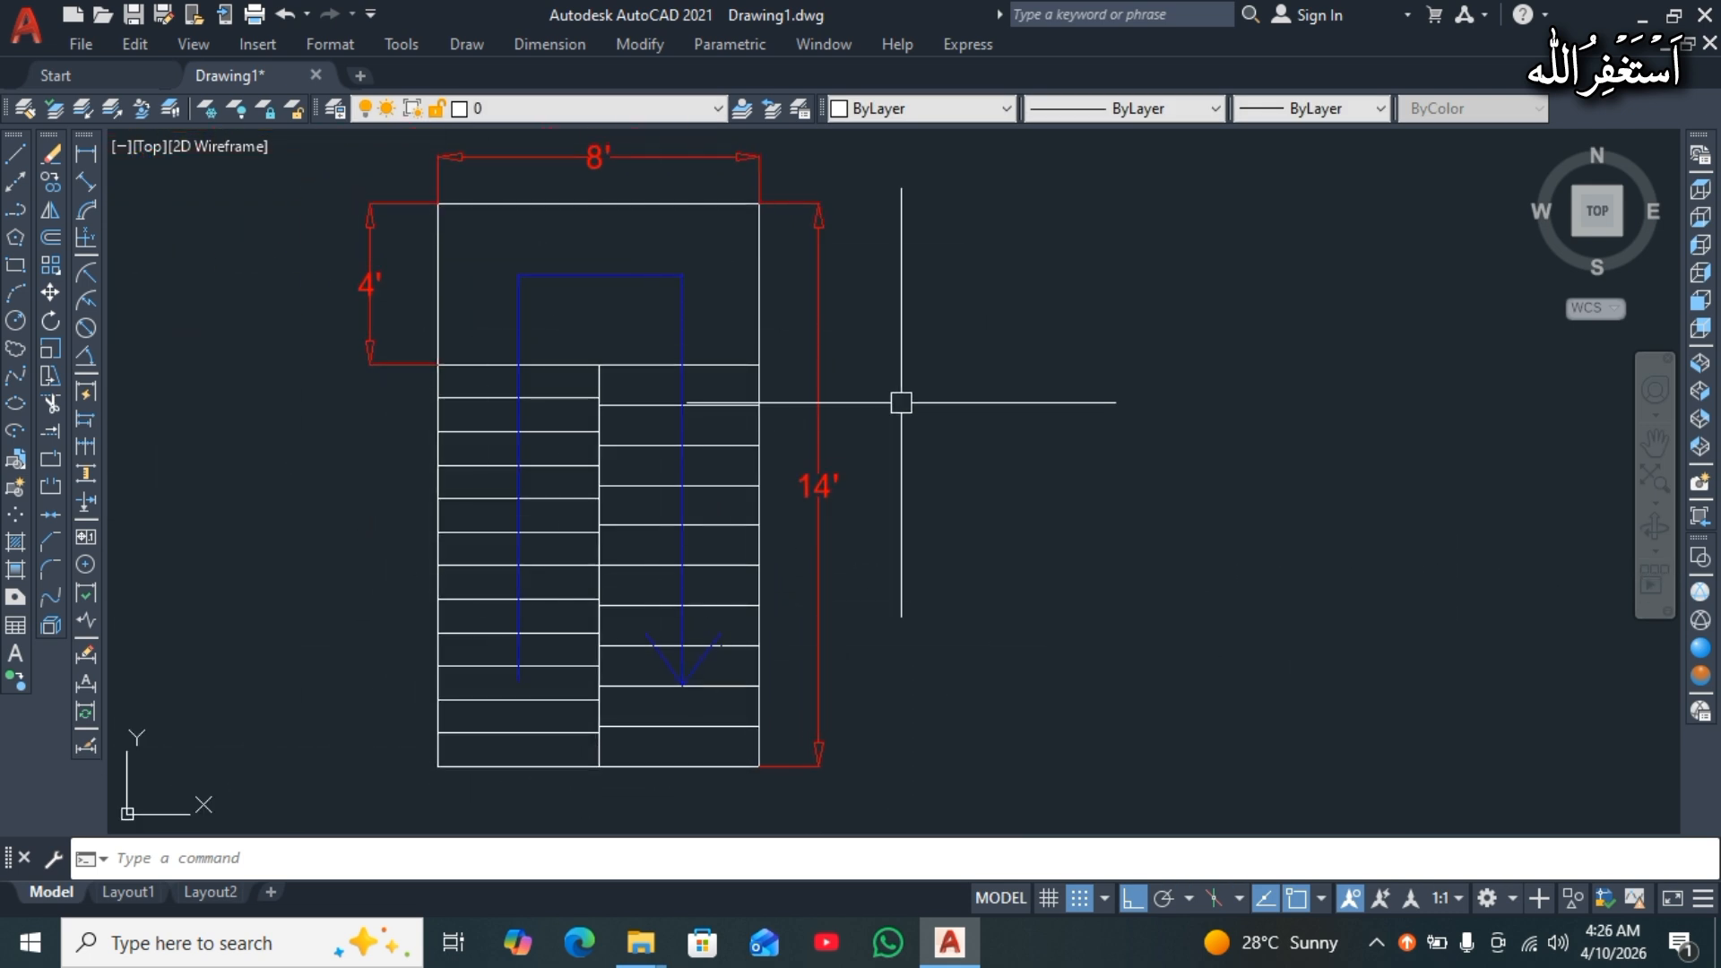
mouse_move(1153, 496)
middle_mouse_down()
mouse_move(1041, 488)
mouse_move(984, 509)
middle_mouse_up()
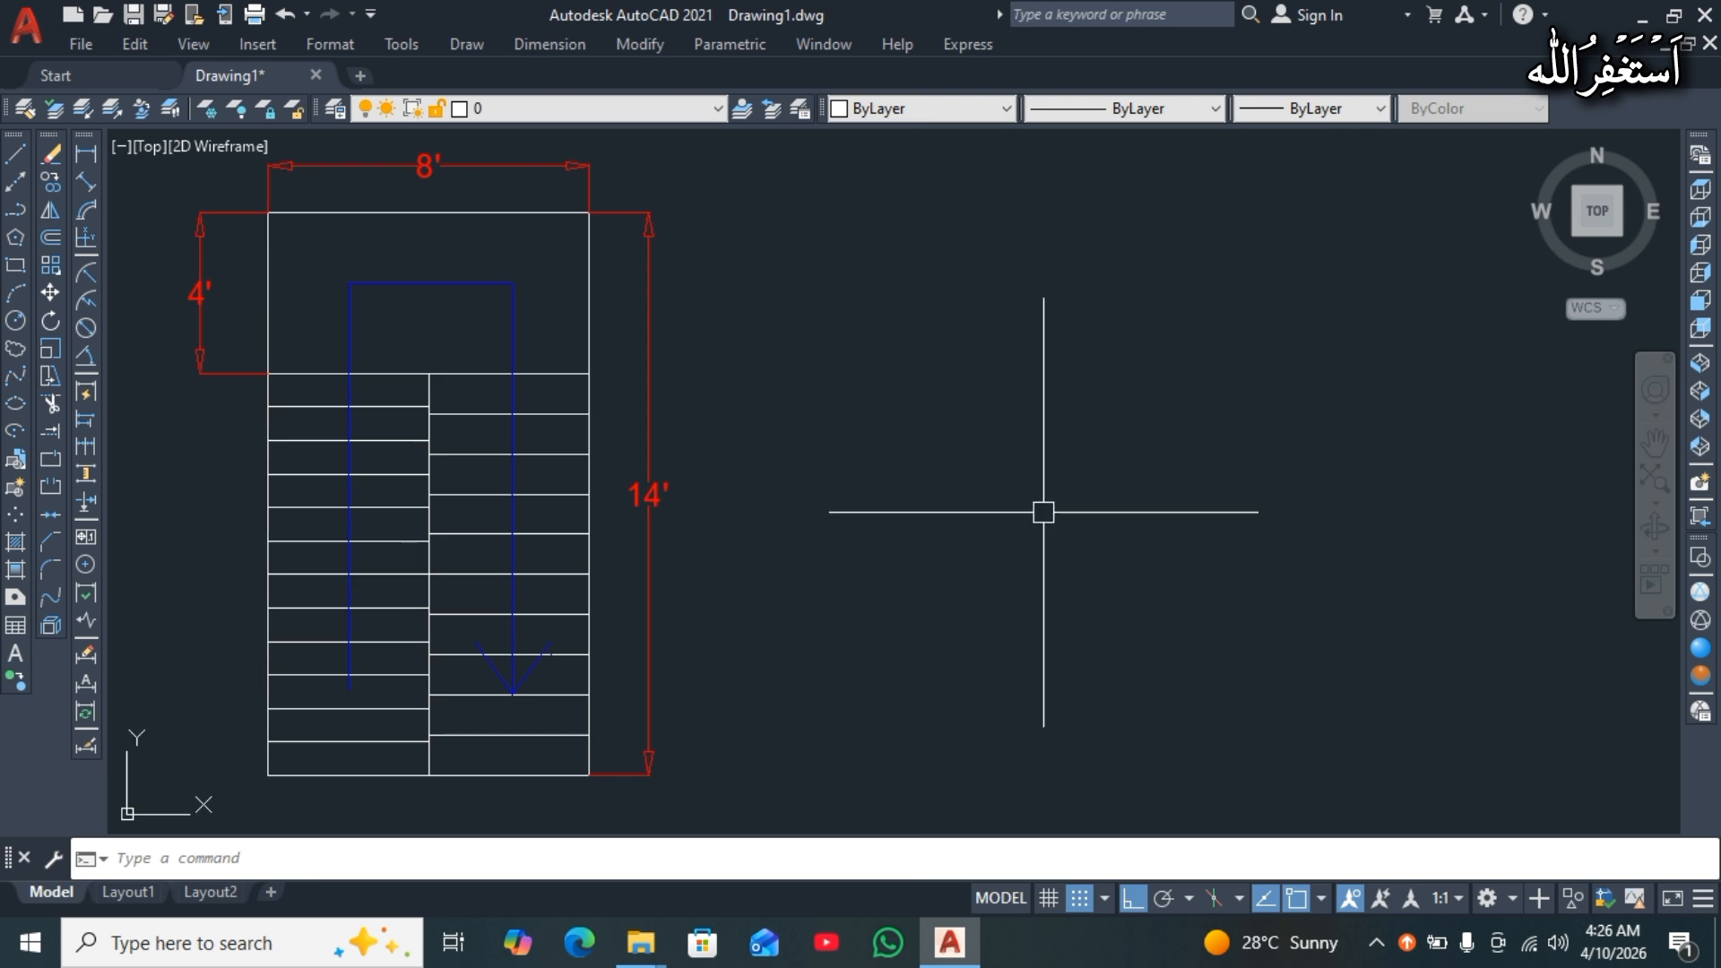
middle_click_drag(1204, 529, 1168, 527)
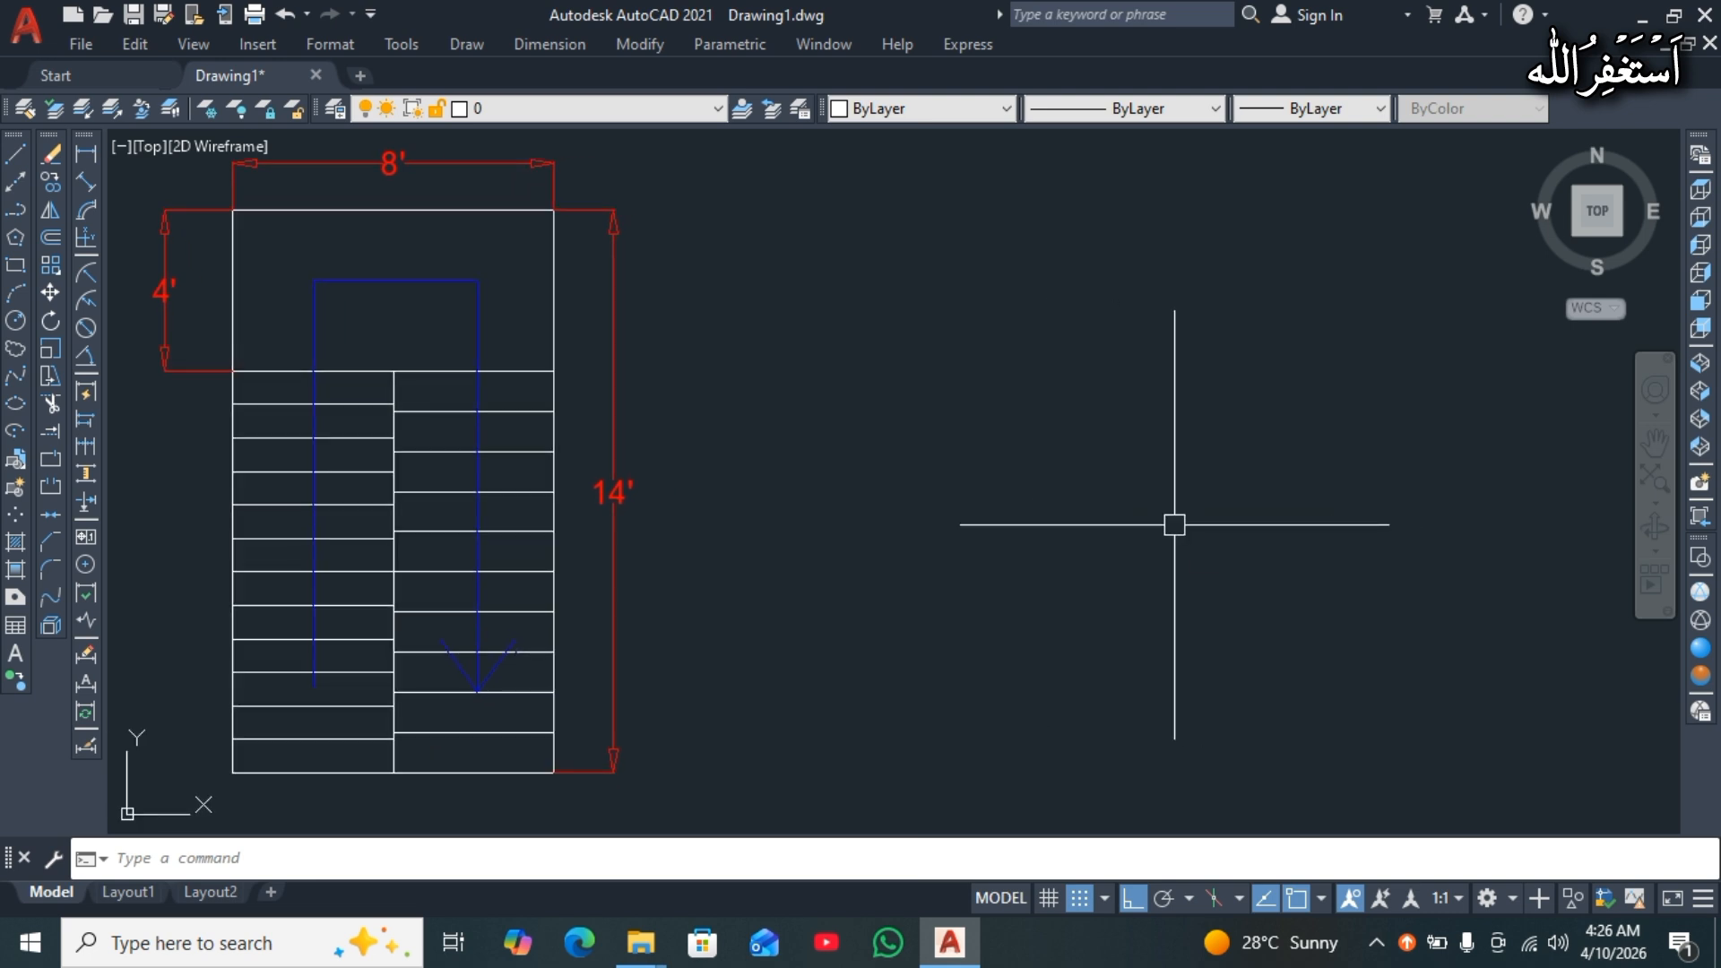
type("REC")
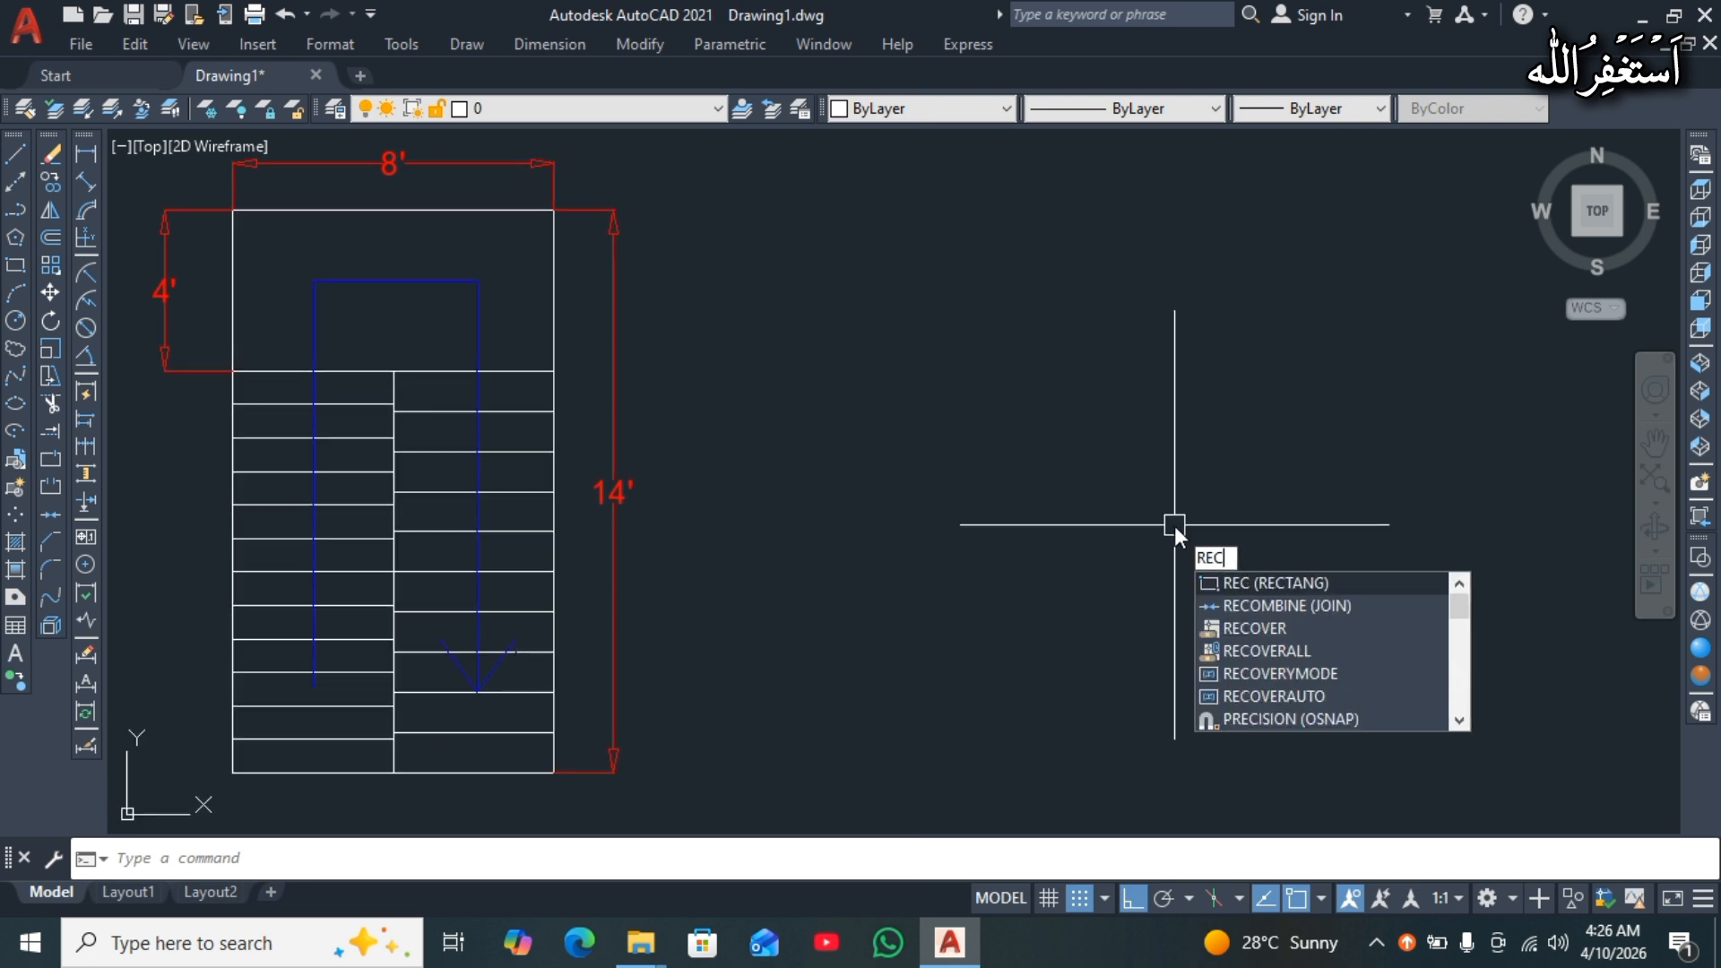
key("Return")
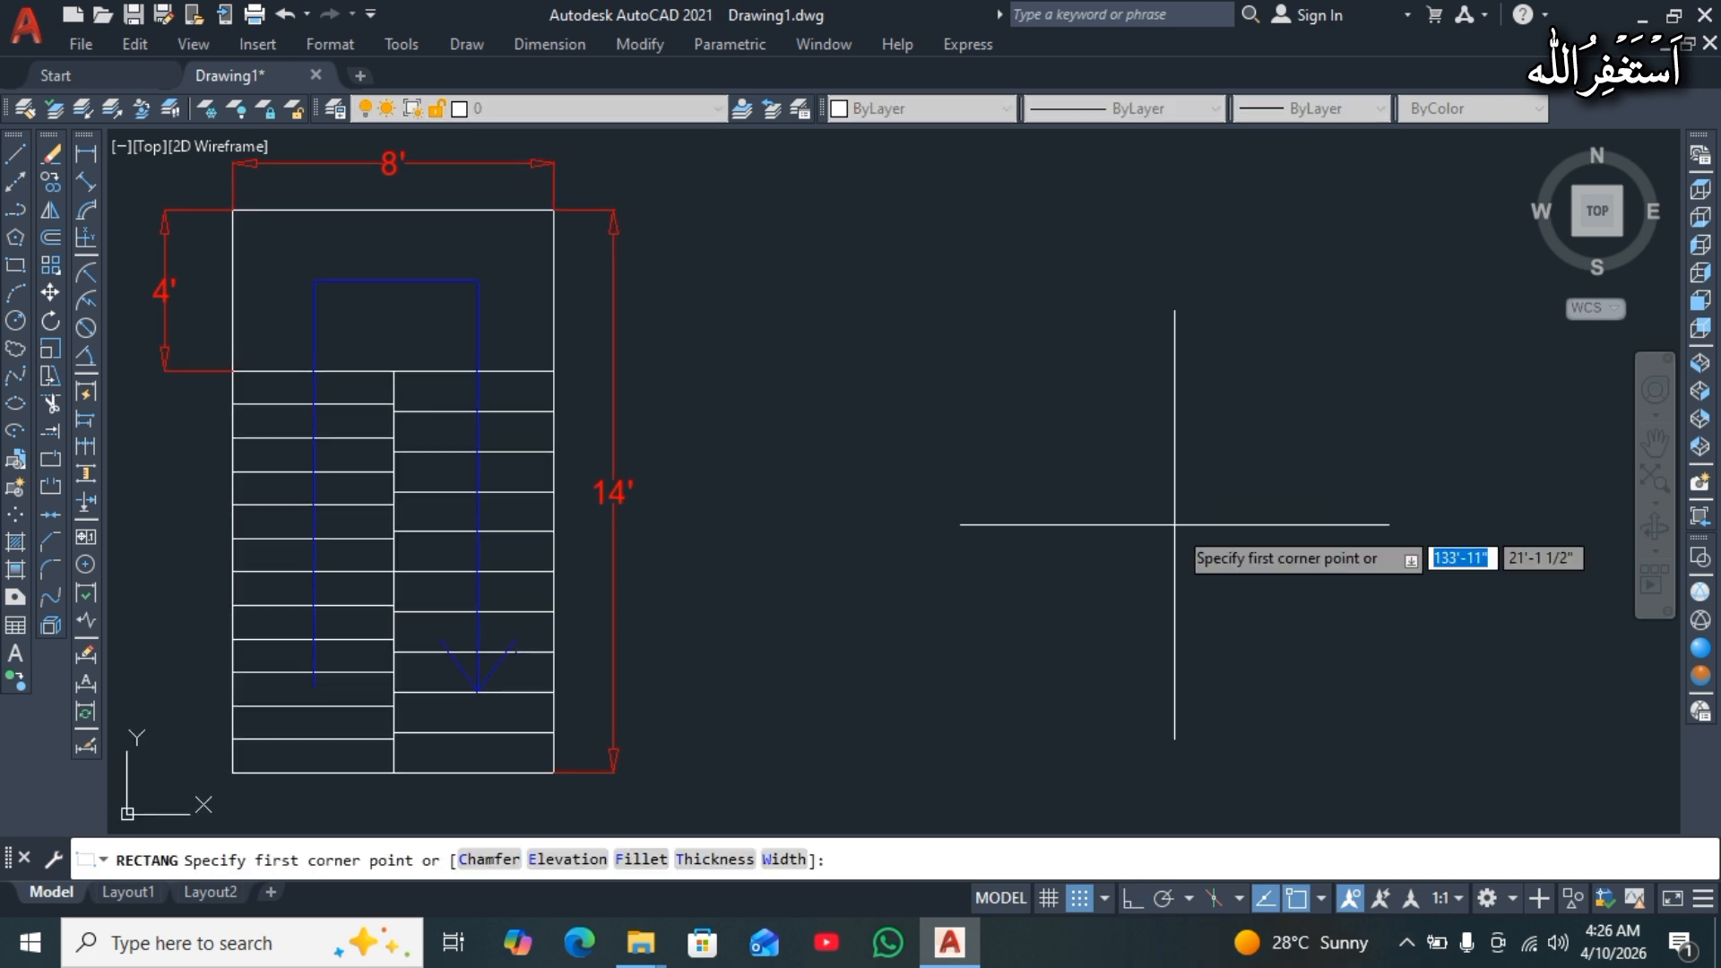
left_click(1078, 789)
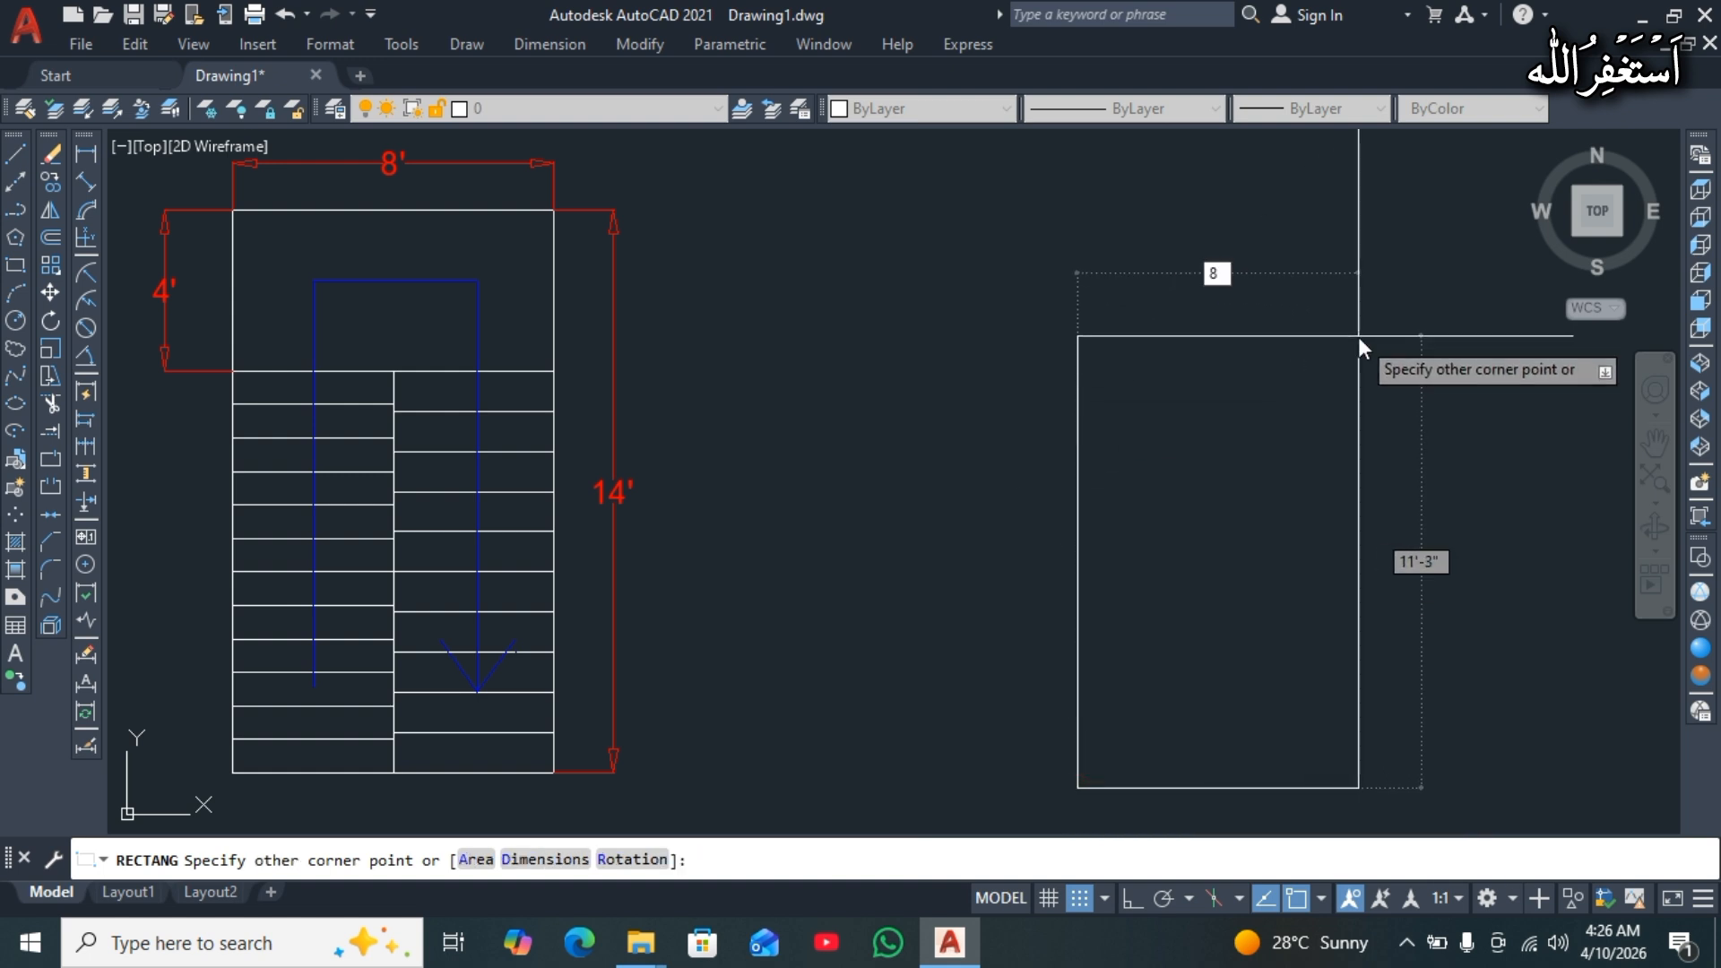
type("8")
key("Tab")
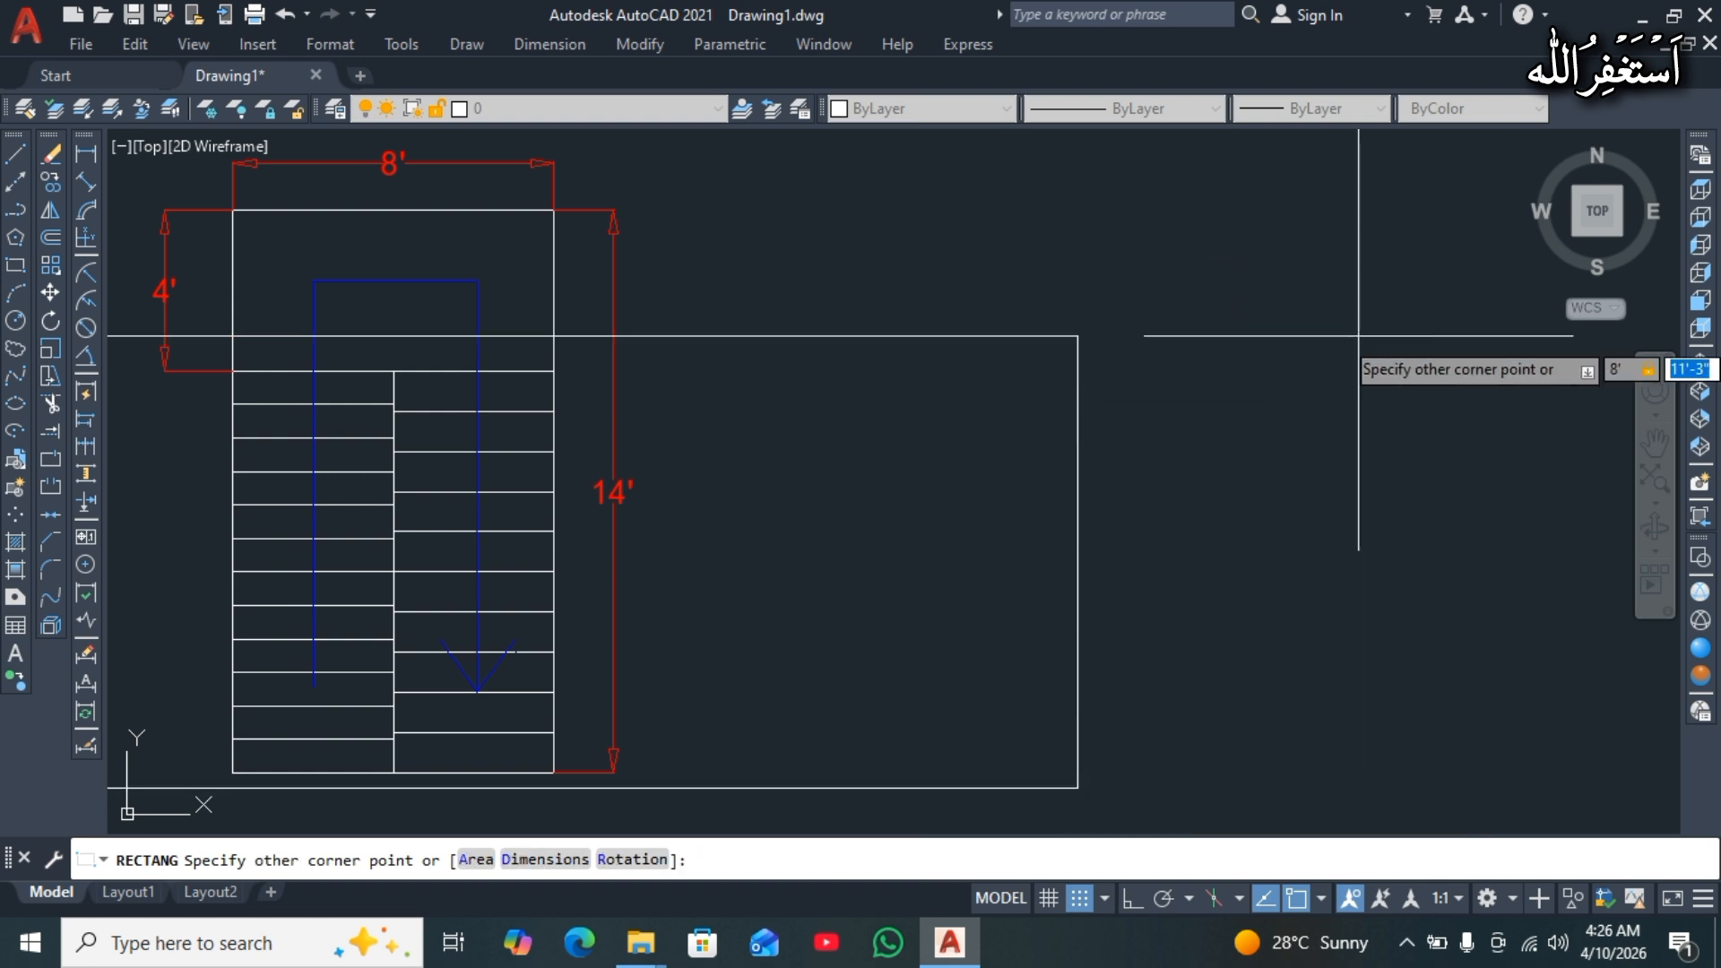
type("14")
key("Return")
Explode the new 8' by 14' rectangle into separate lines.
middle_click_drag(1192, 496, 1017, 475)
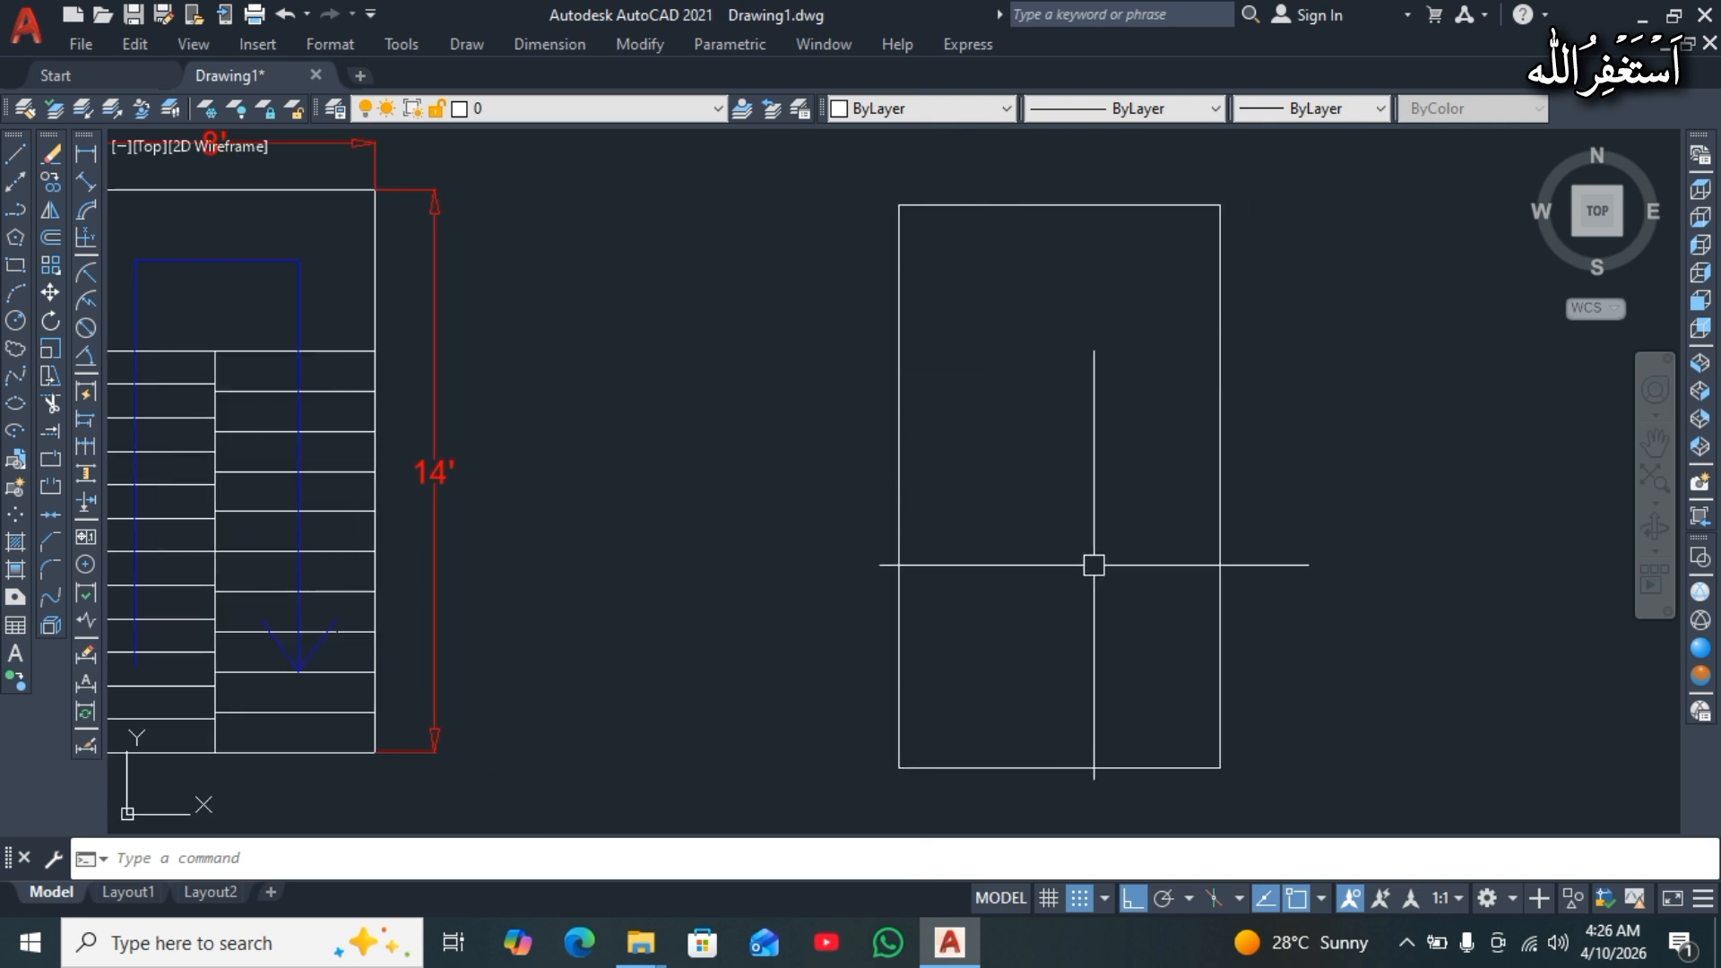
type("x")
key("Return")
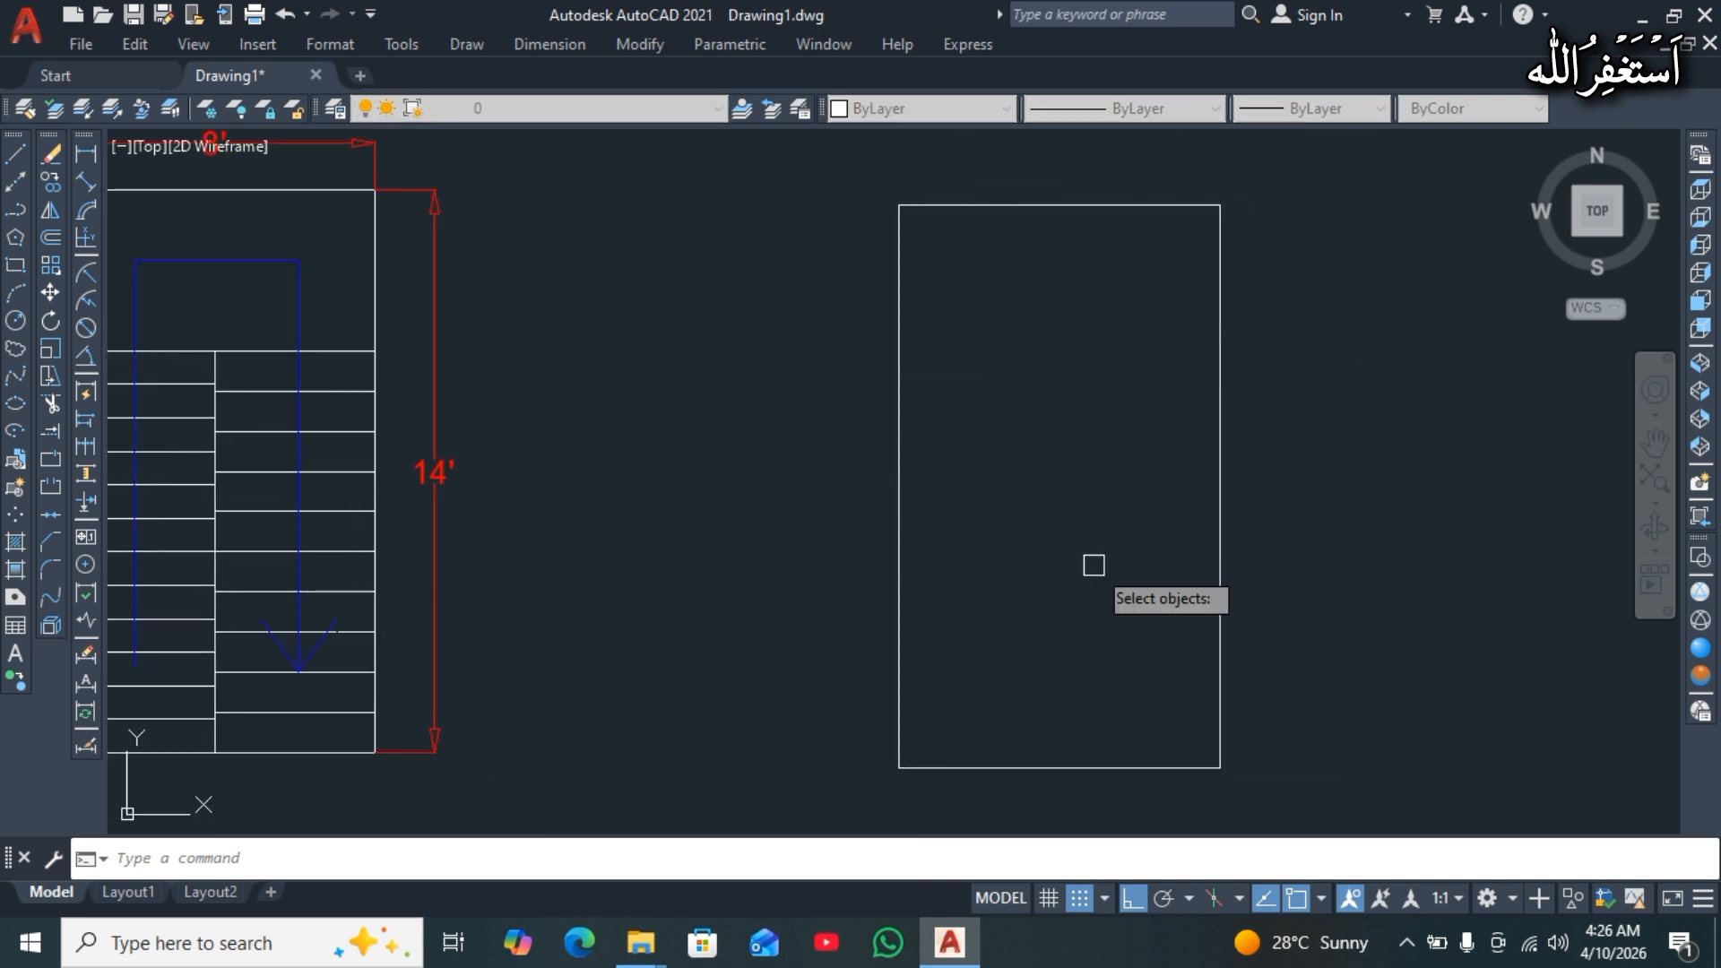
left_click(1301, 177)
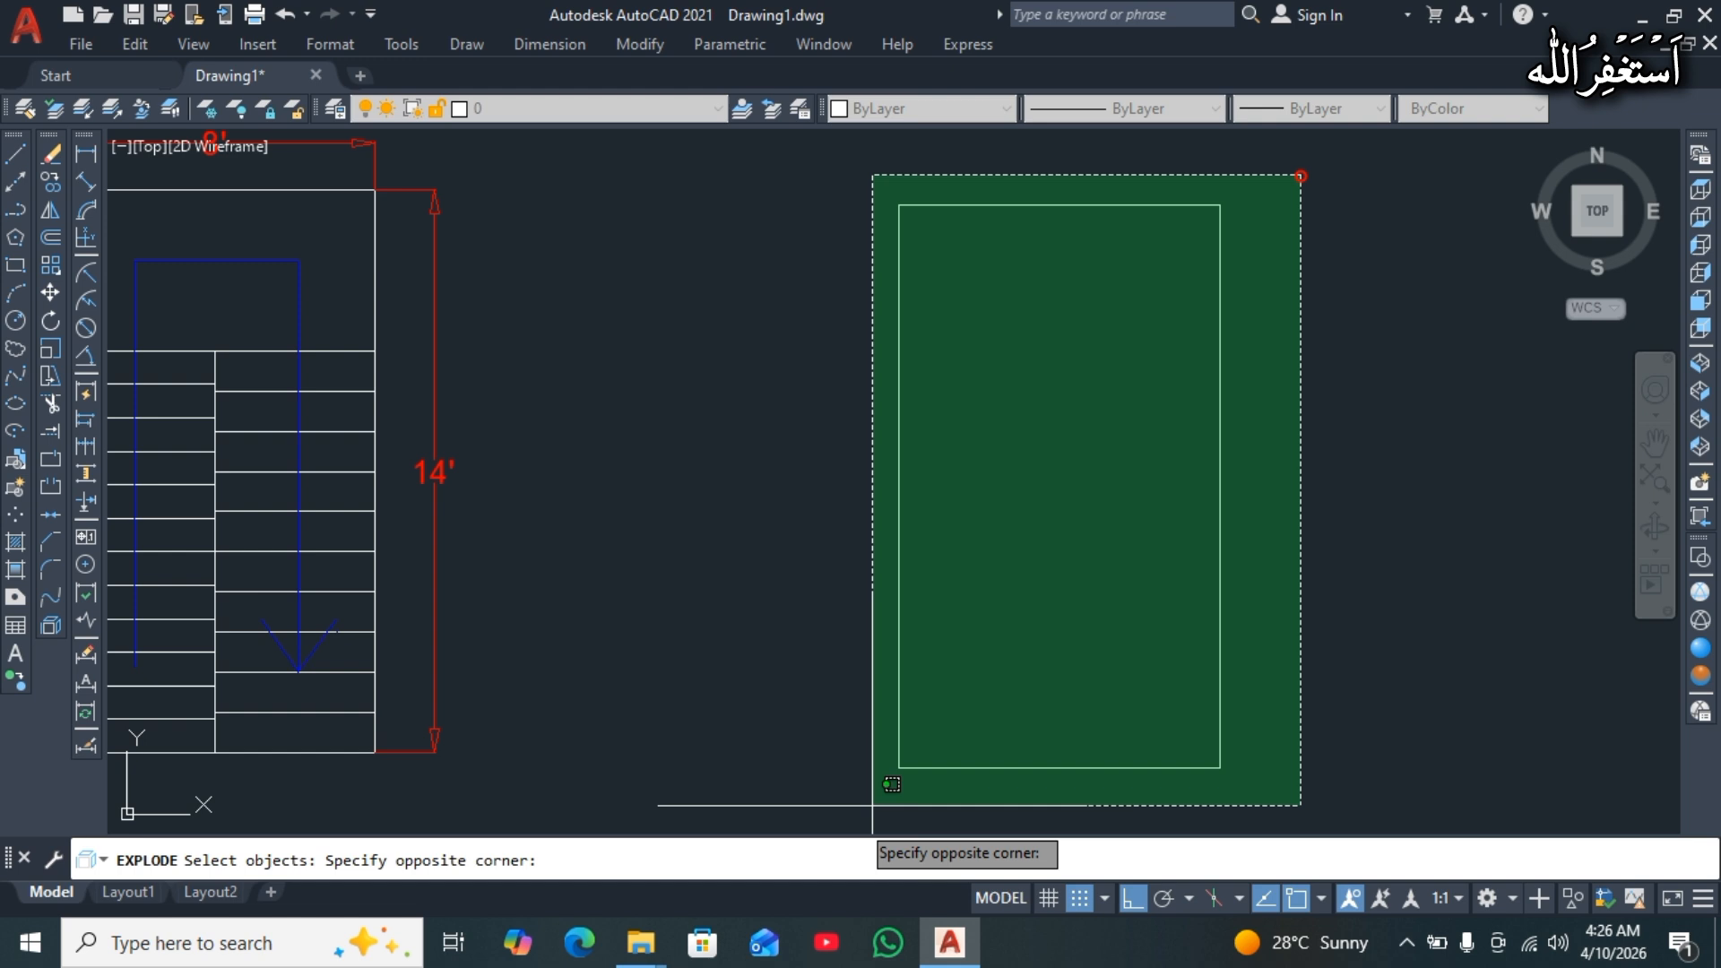
left_click(818, 808)
key("Return")
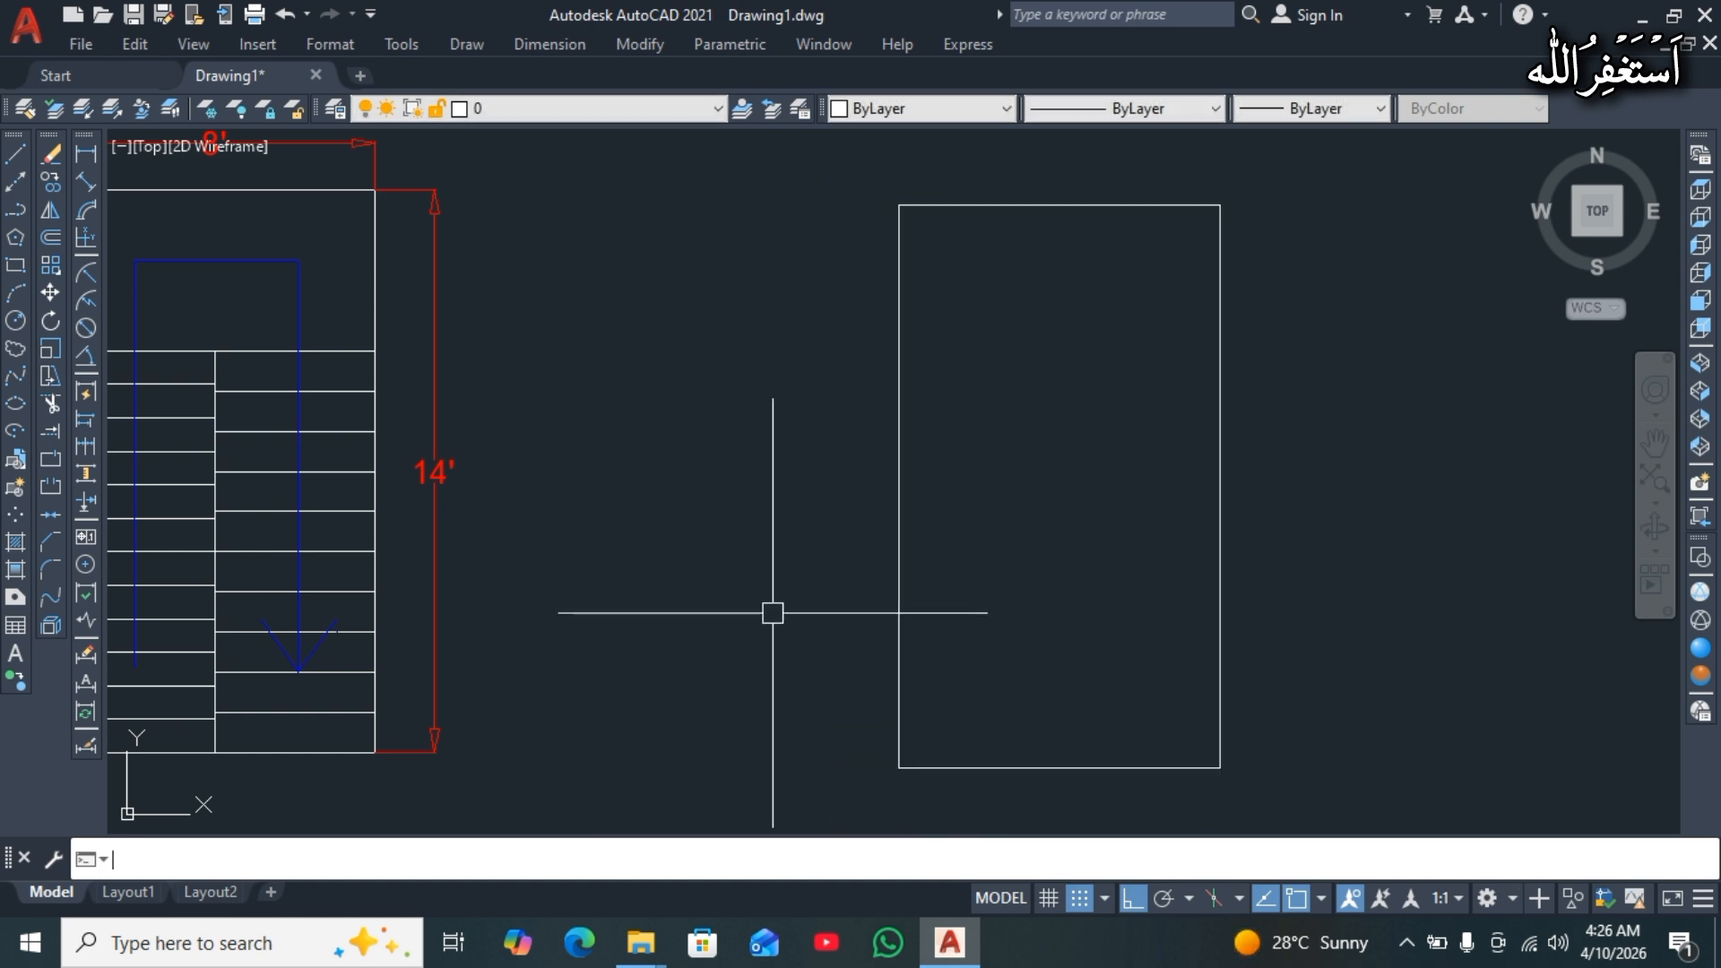
Offset the rectangle's top edge 4' downward to mark the stair landing.
middle_click_drag(1049, 642, 926, 645)
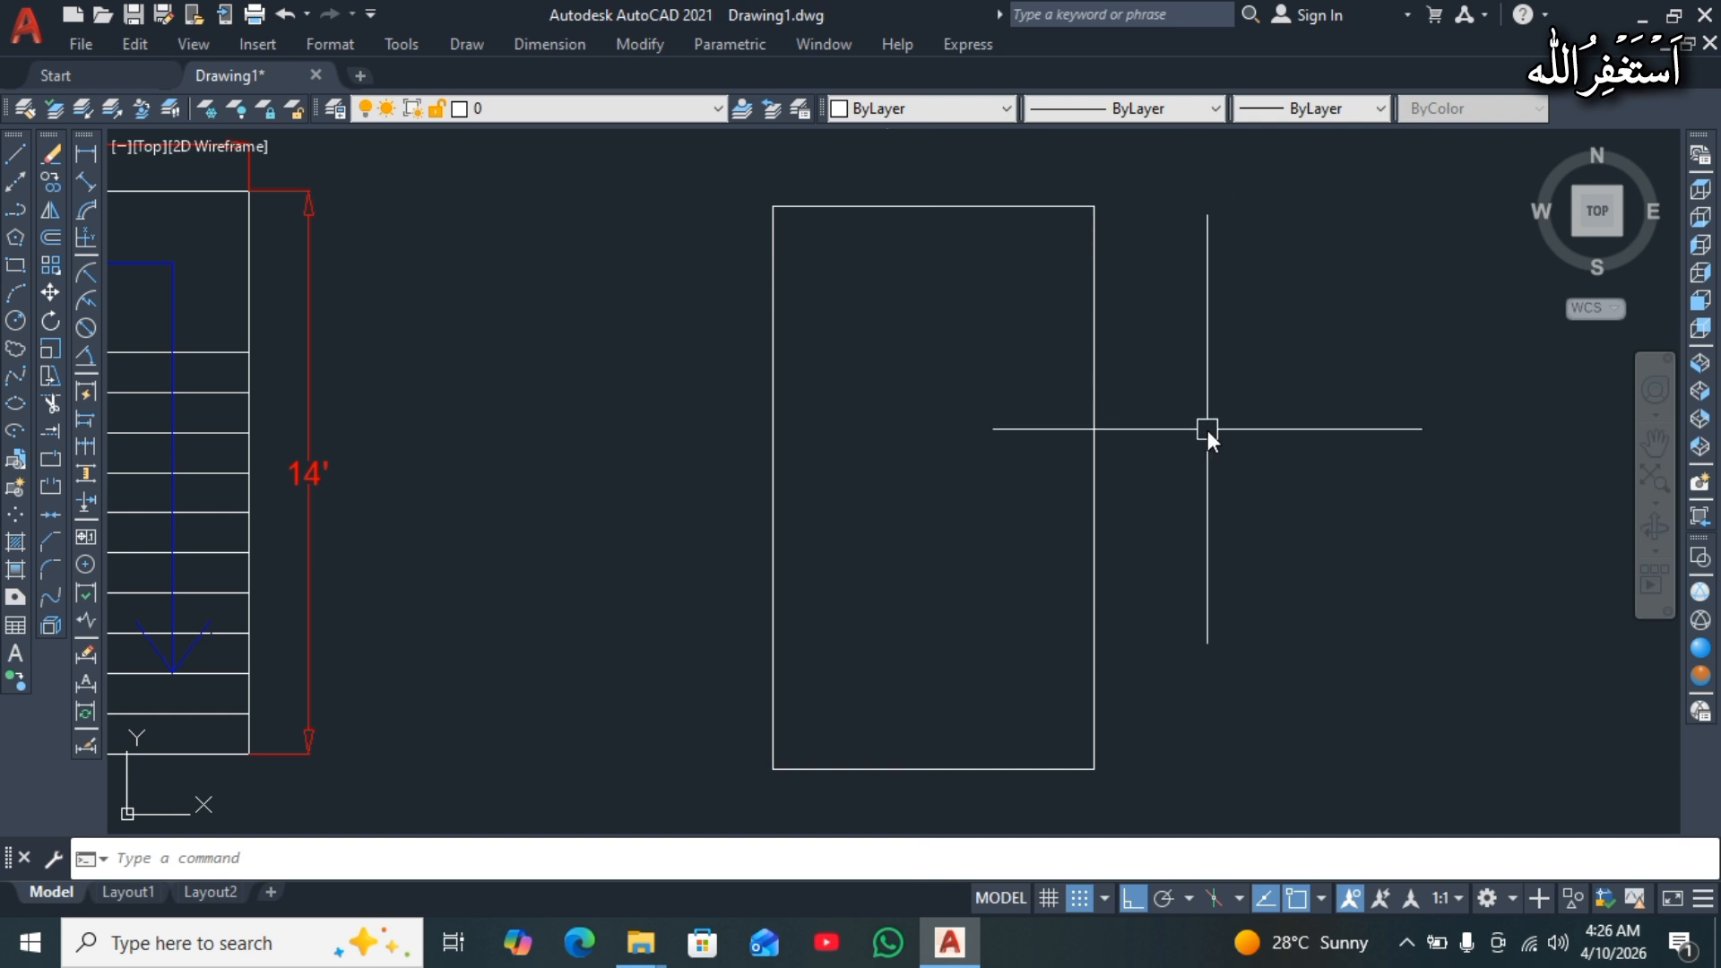
type("o")
key("Return")
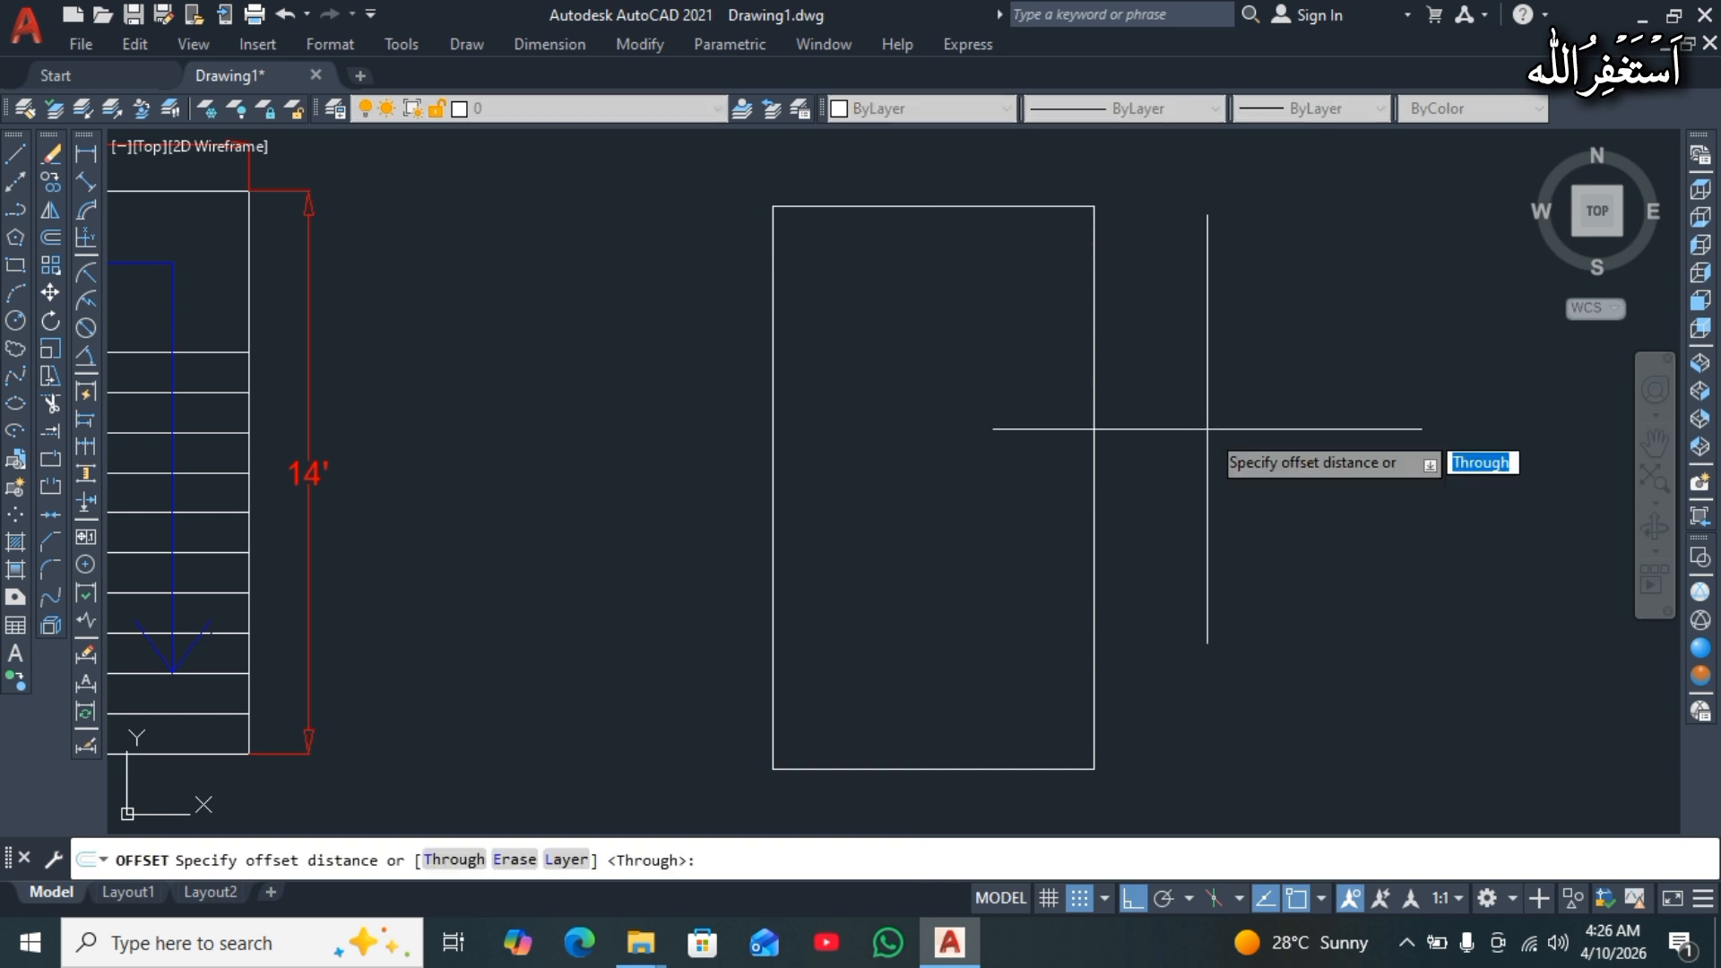
type("4'")
key("Return")
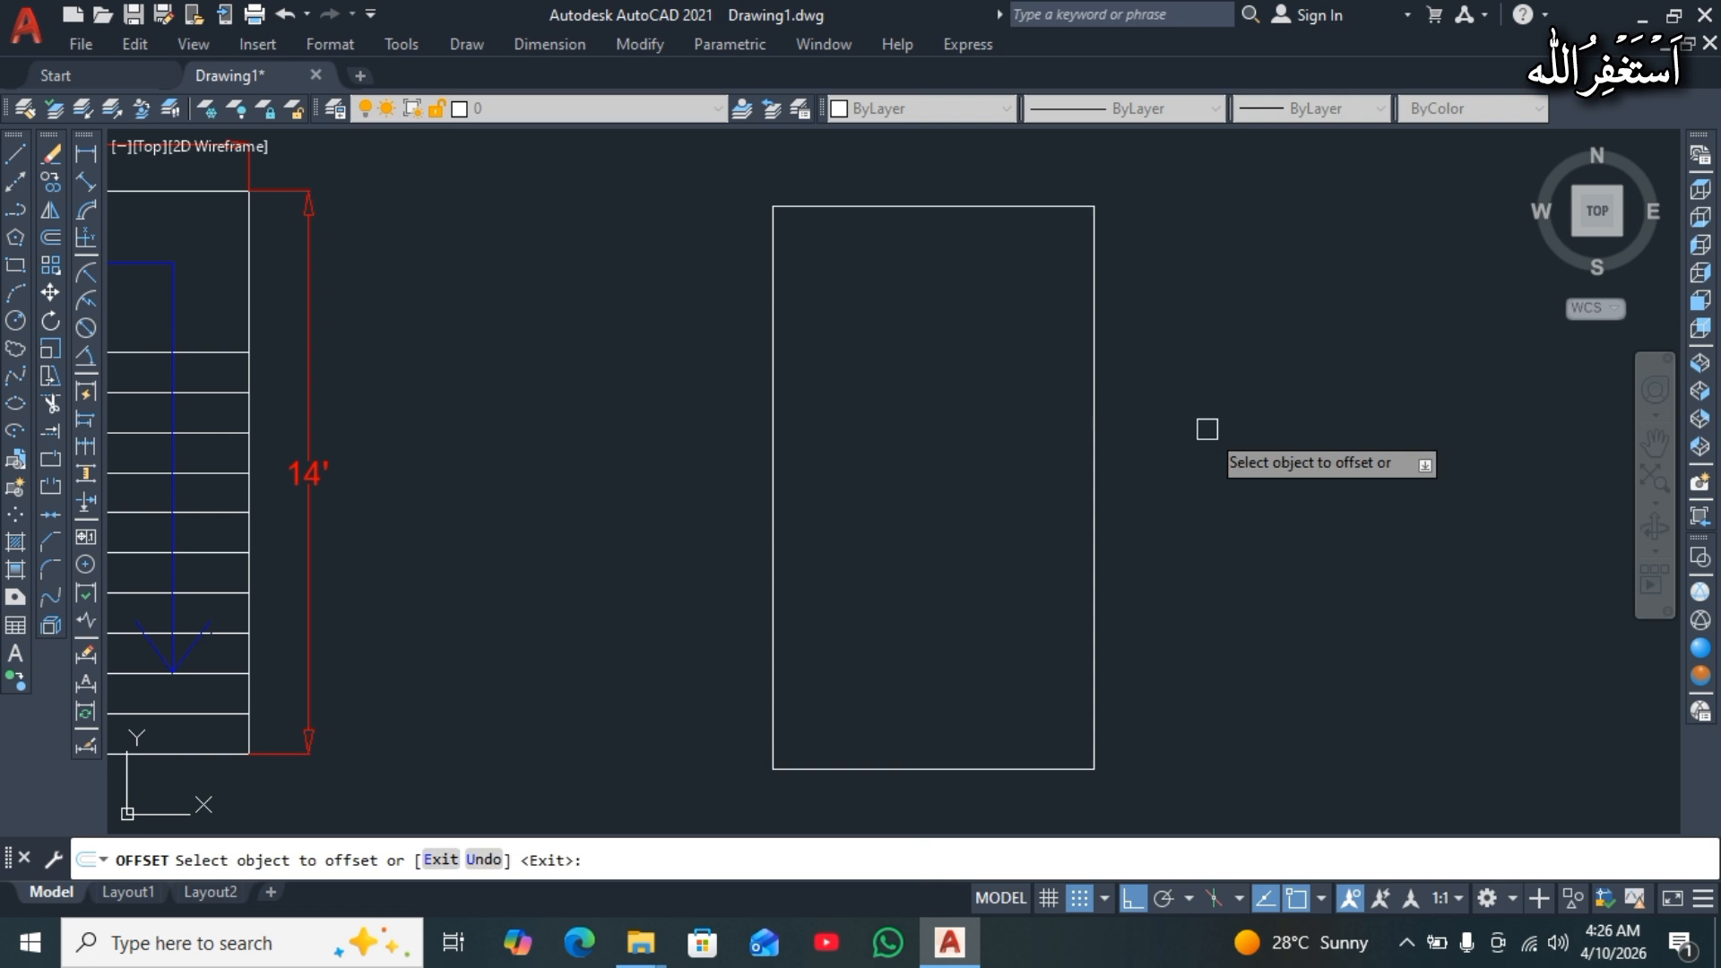
left_click(924, 207)
left_click(935, 381)
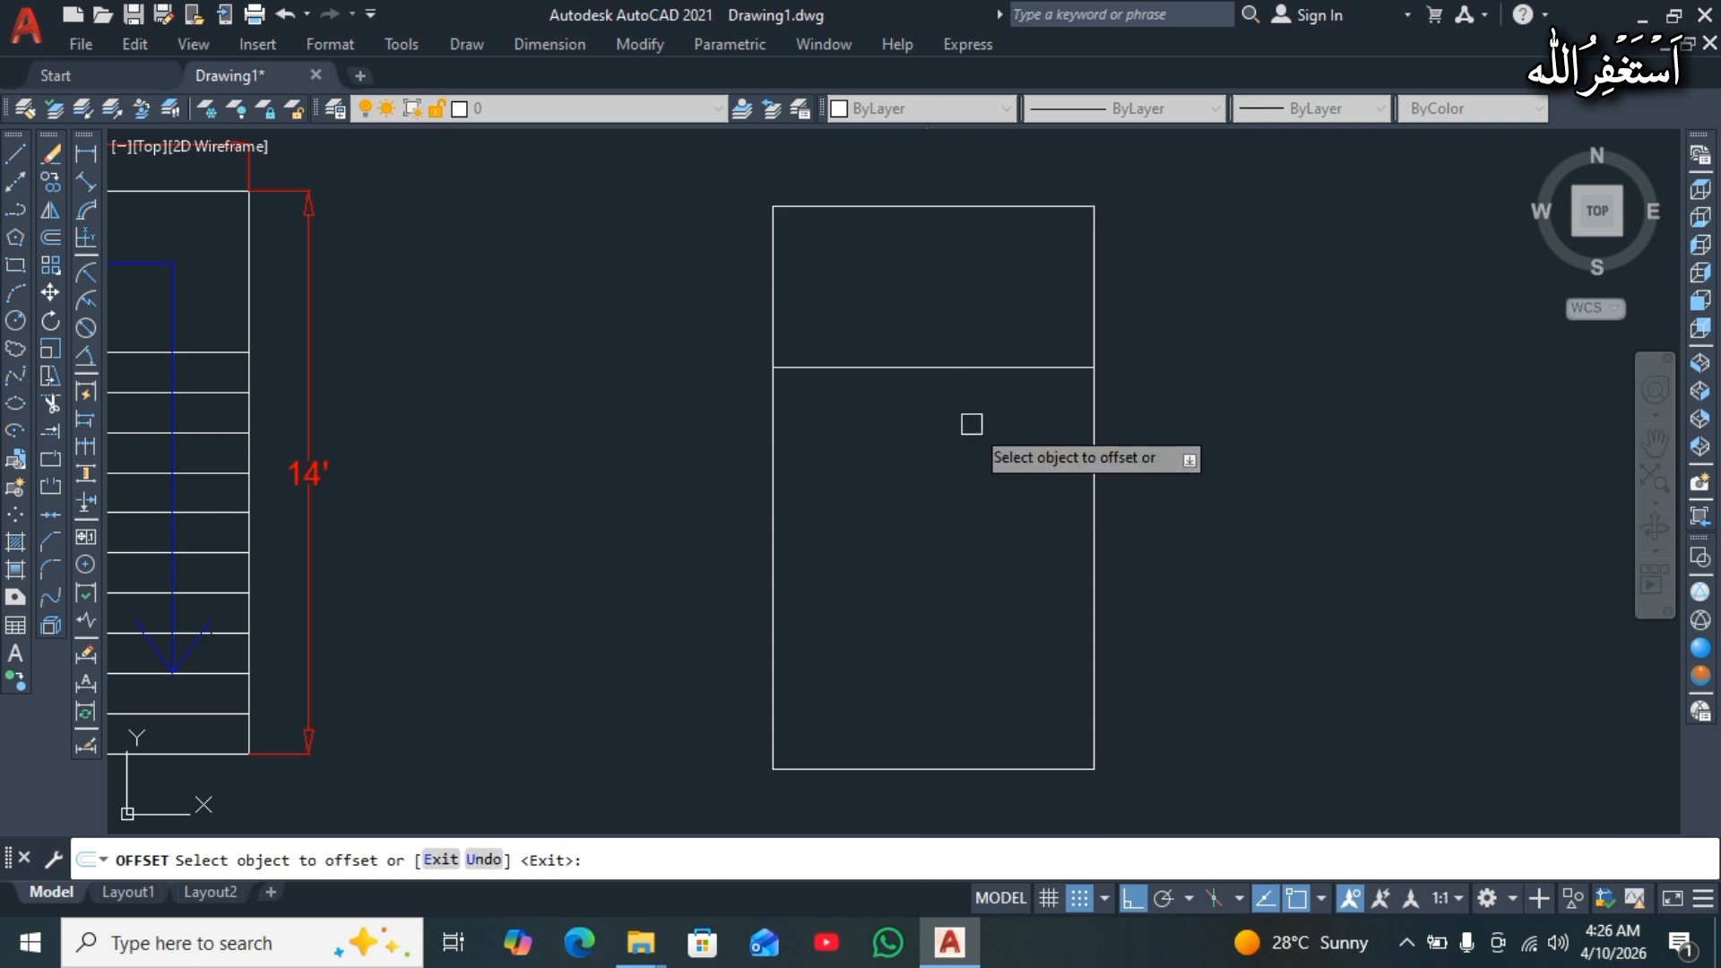
key("Escape")
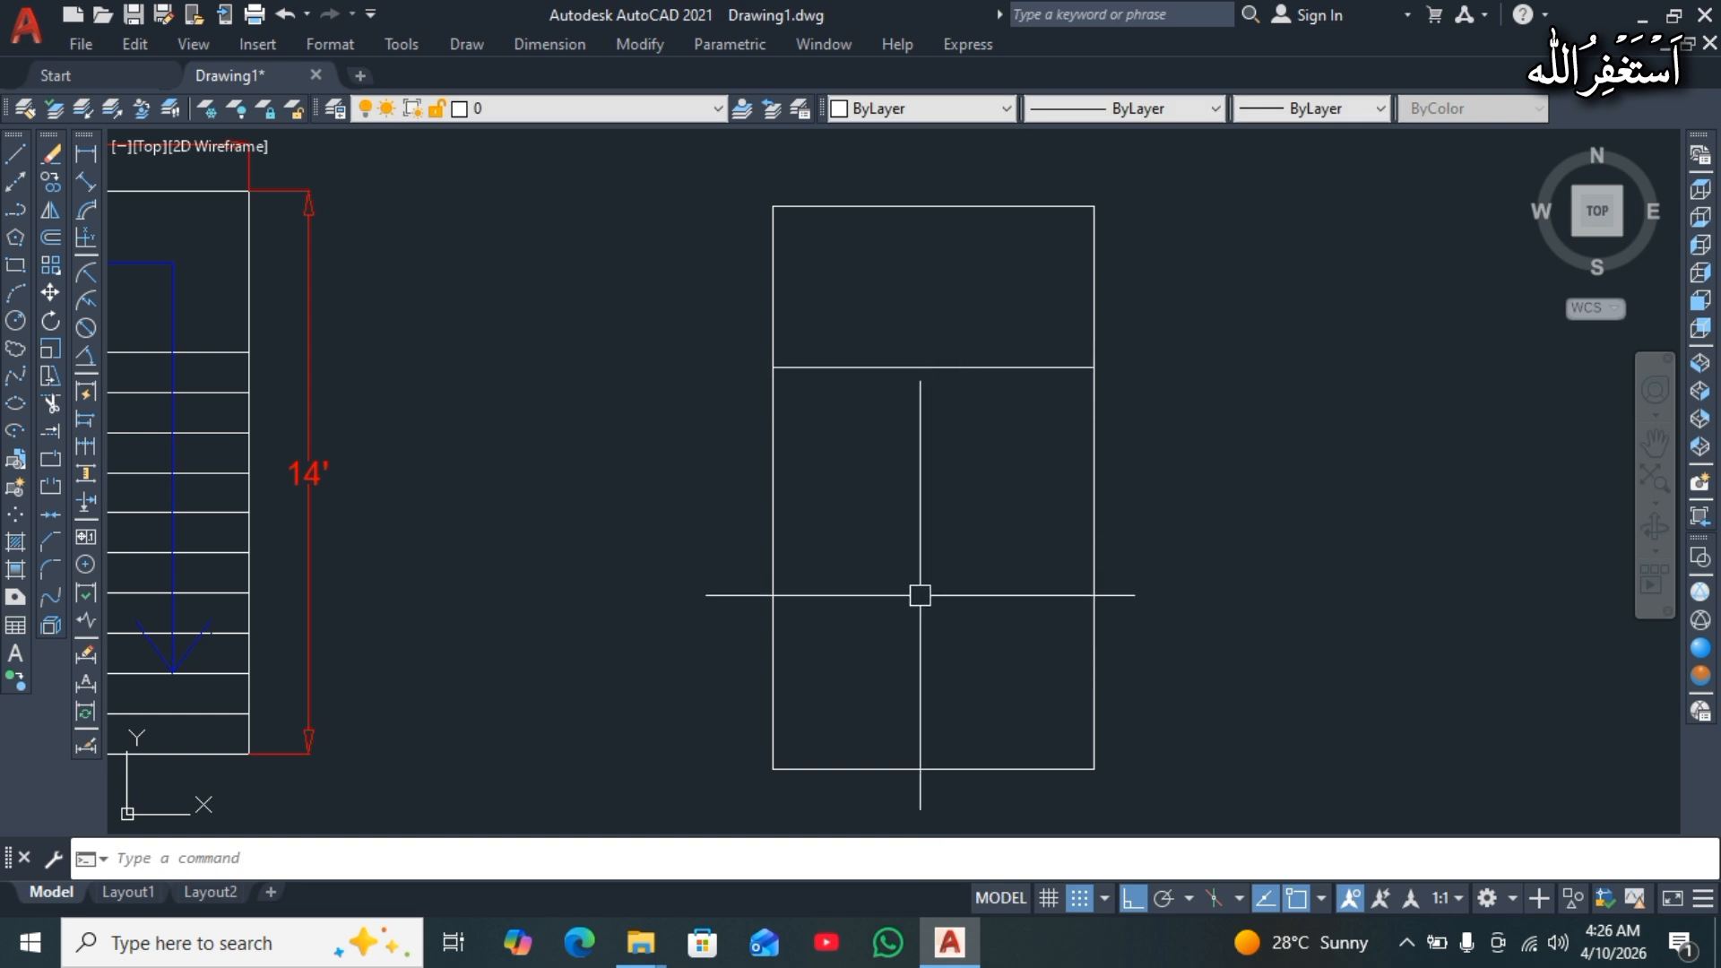
Draw a vertical line from the landing line's midpoint to the midpoint of the bottom edge, dividing the two flights.
type("l")
key("Return")
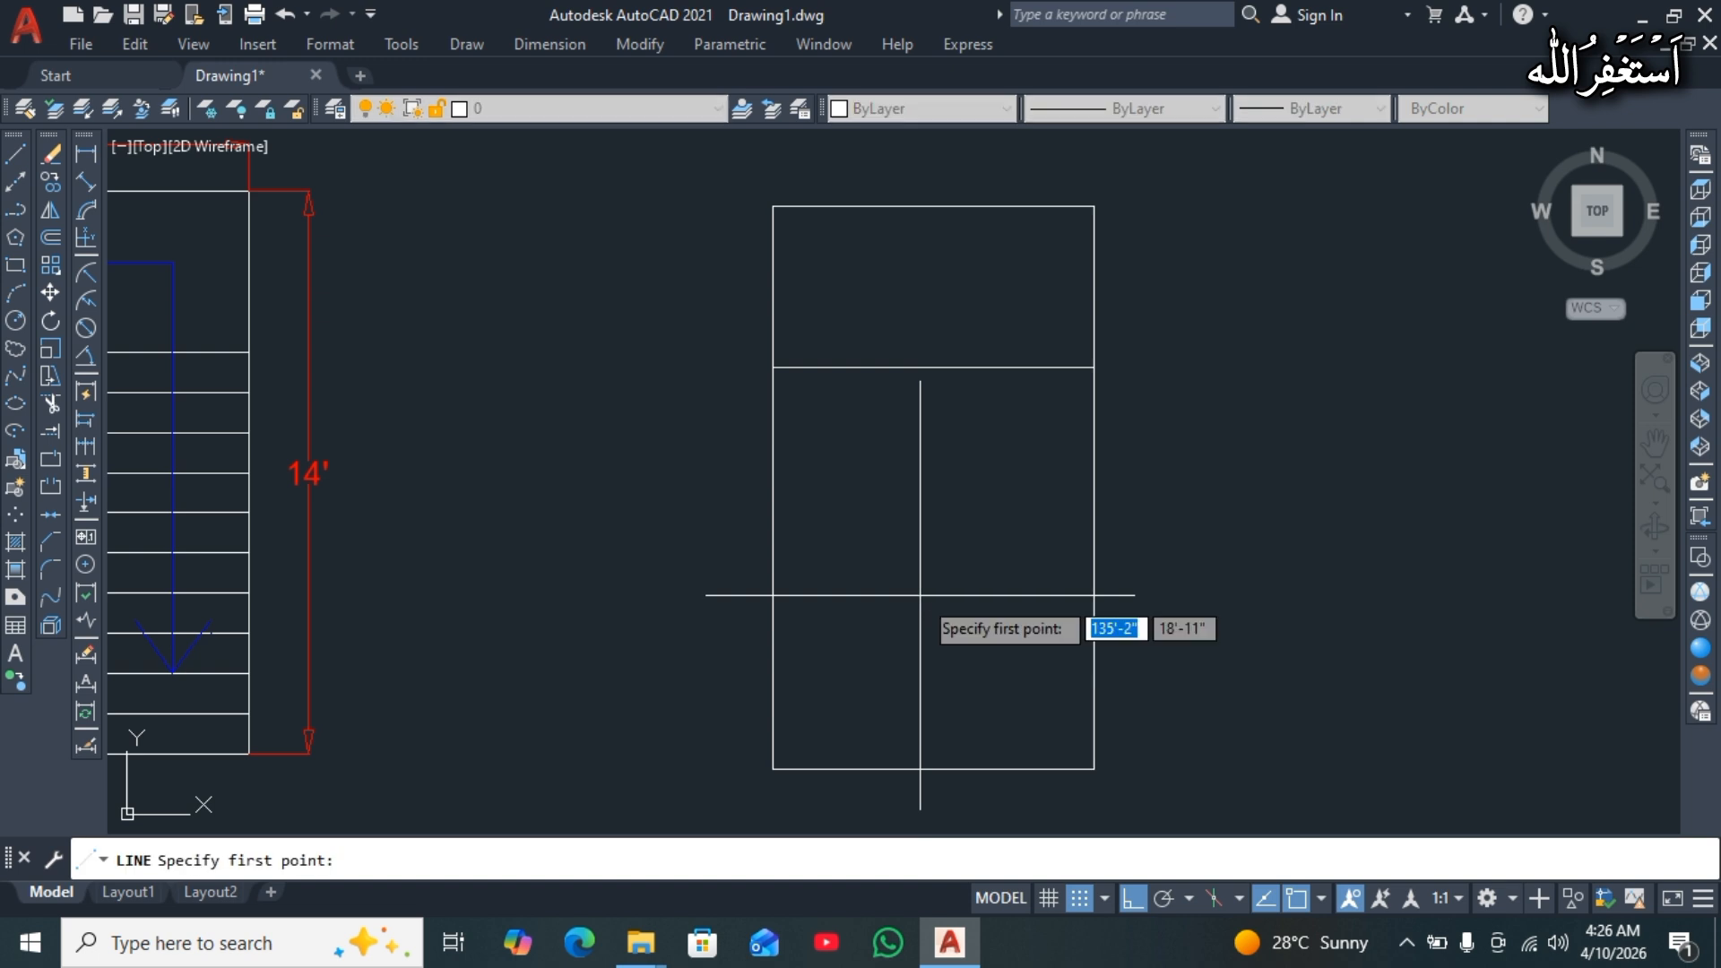
left_click(932, 367)
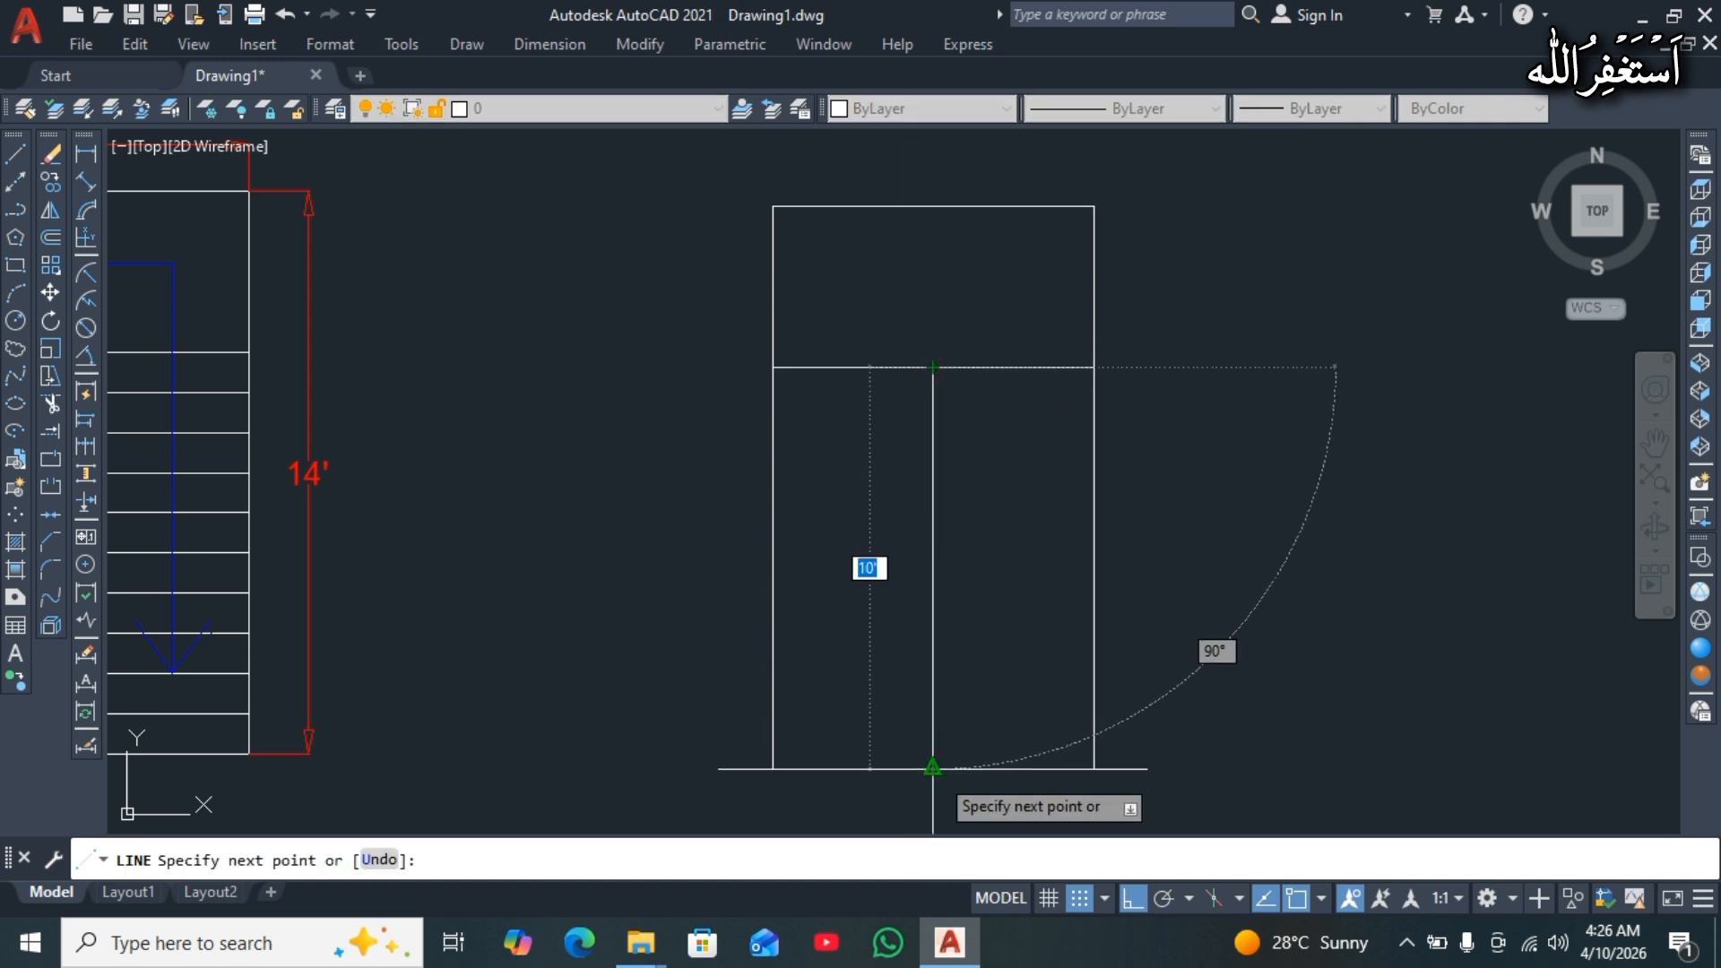
left_click(933, 768)
key("Return")
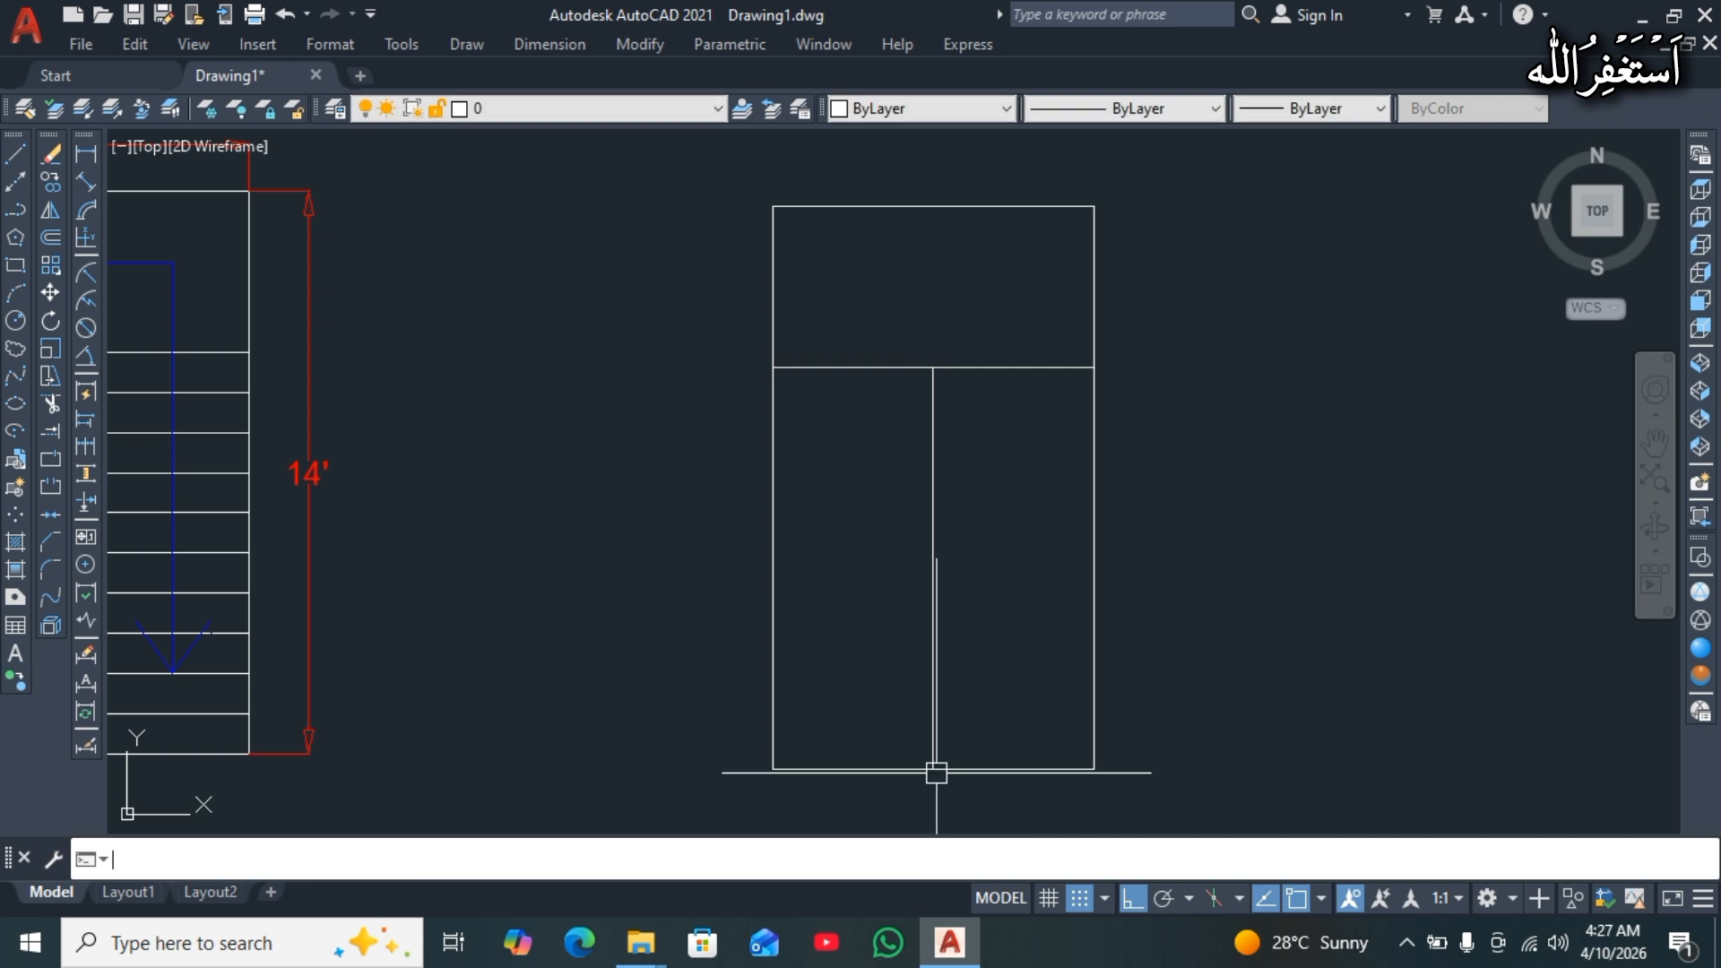
Break the bottom edge at its midpoint, where the dividing line meets it, and check that both halves select separately.
mouse_move(1032, 658)
middle_mouse_down()
mouse_move(972, 634)
mouse_move(888, 642)
middle_mouse_up()
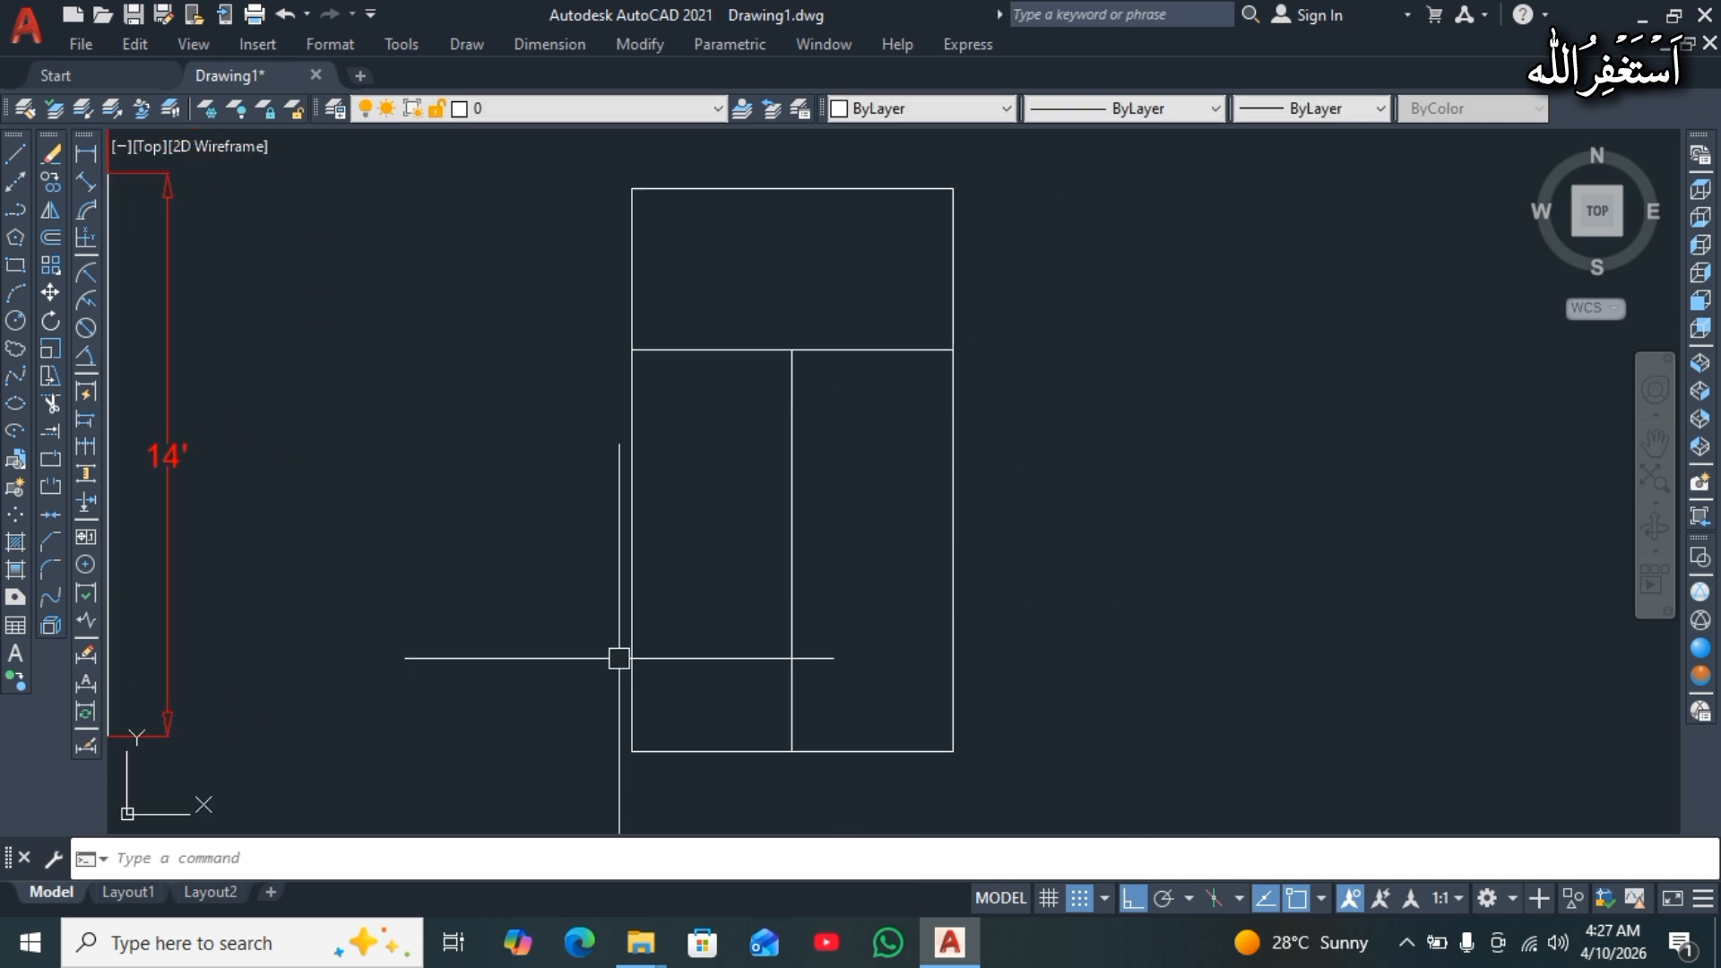
middle_click_drag(618, 657, 628, 657)
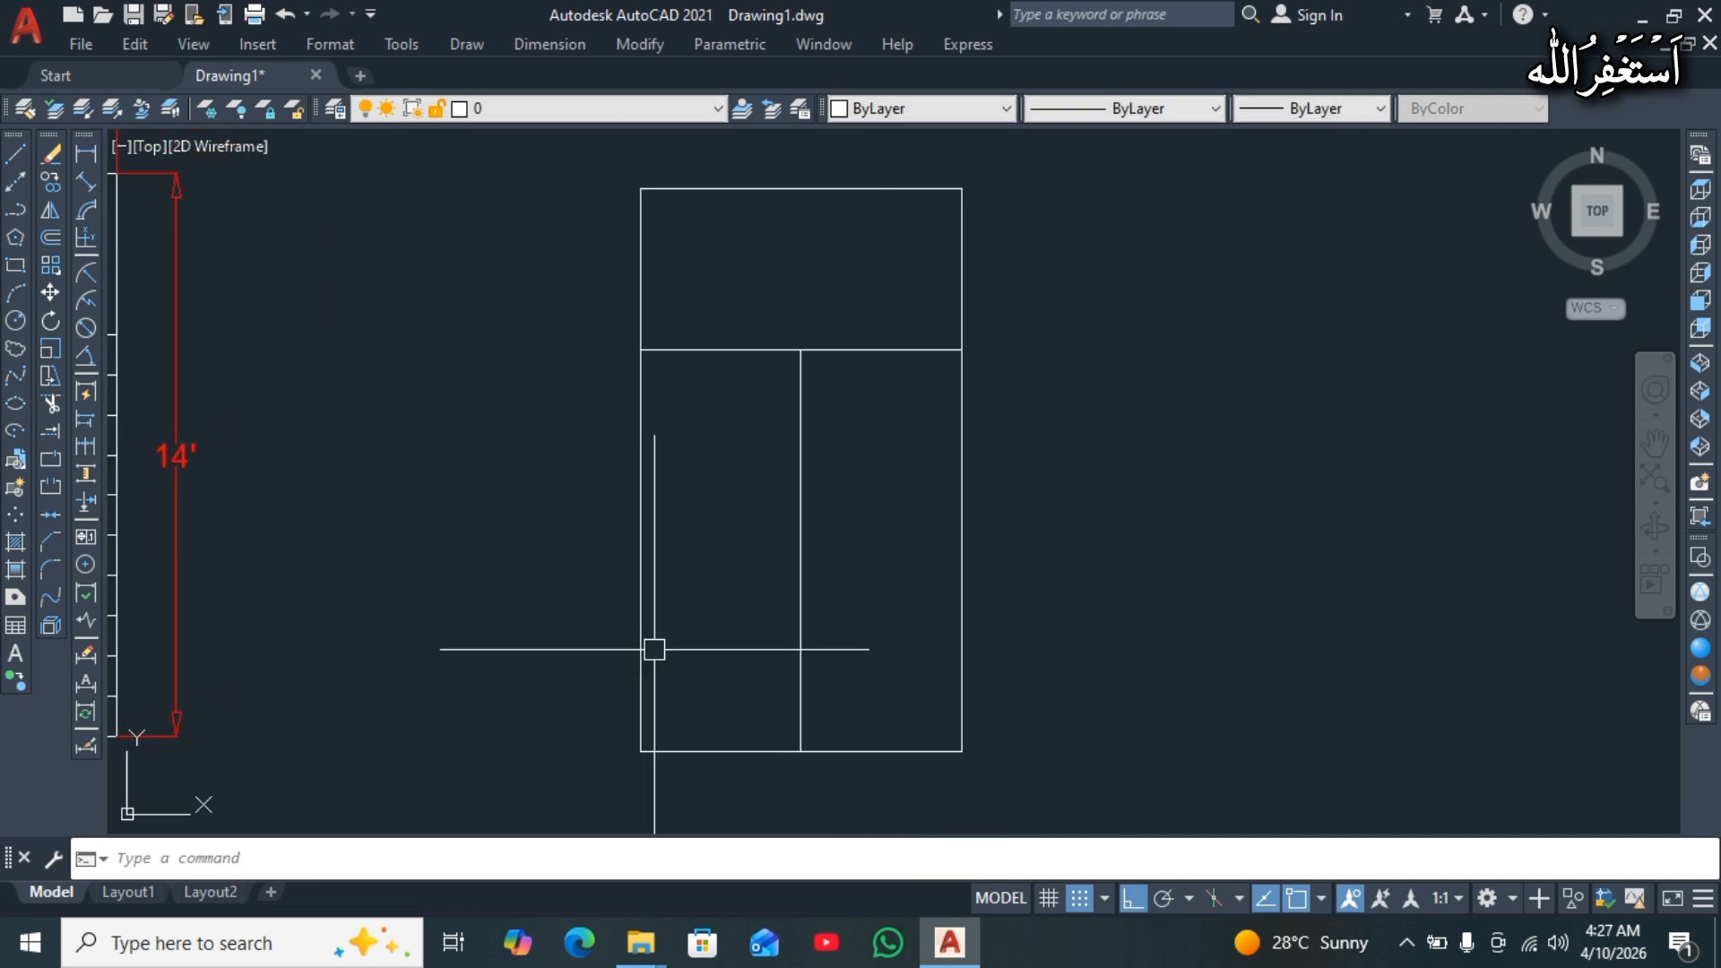
left_click(51, 459)
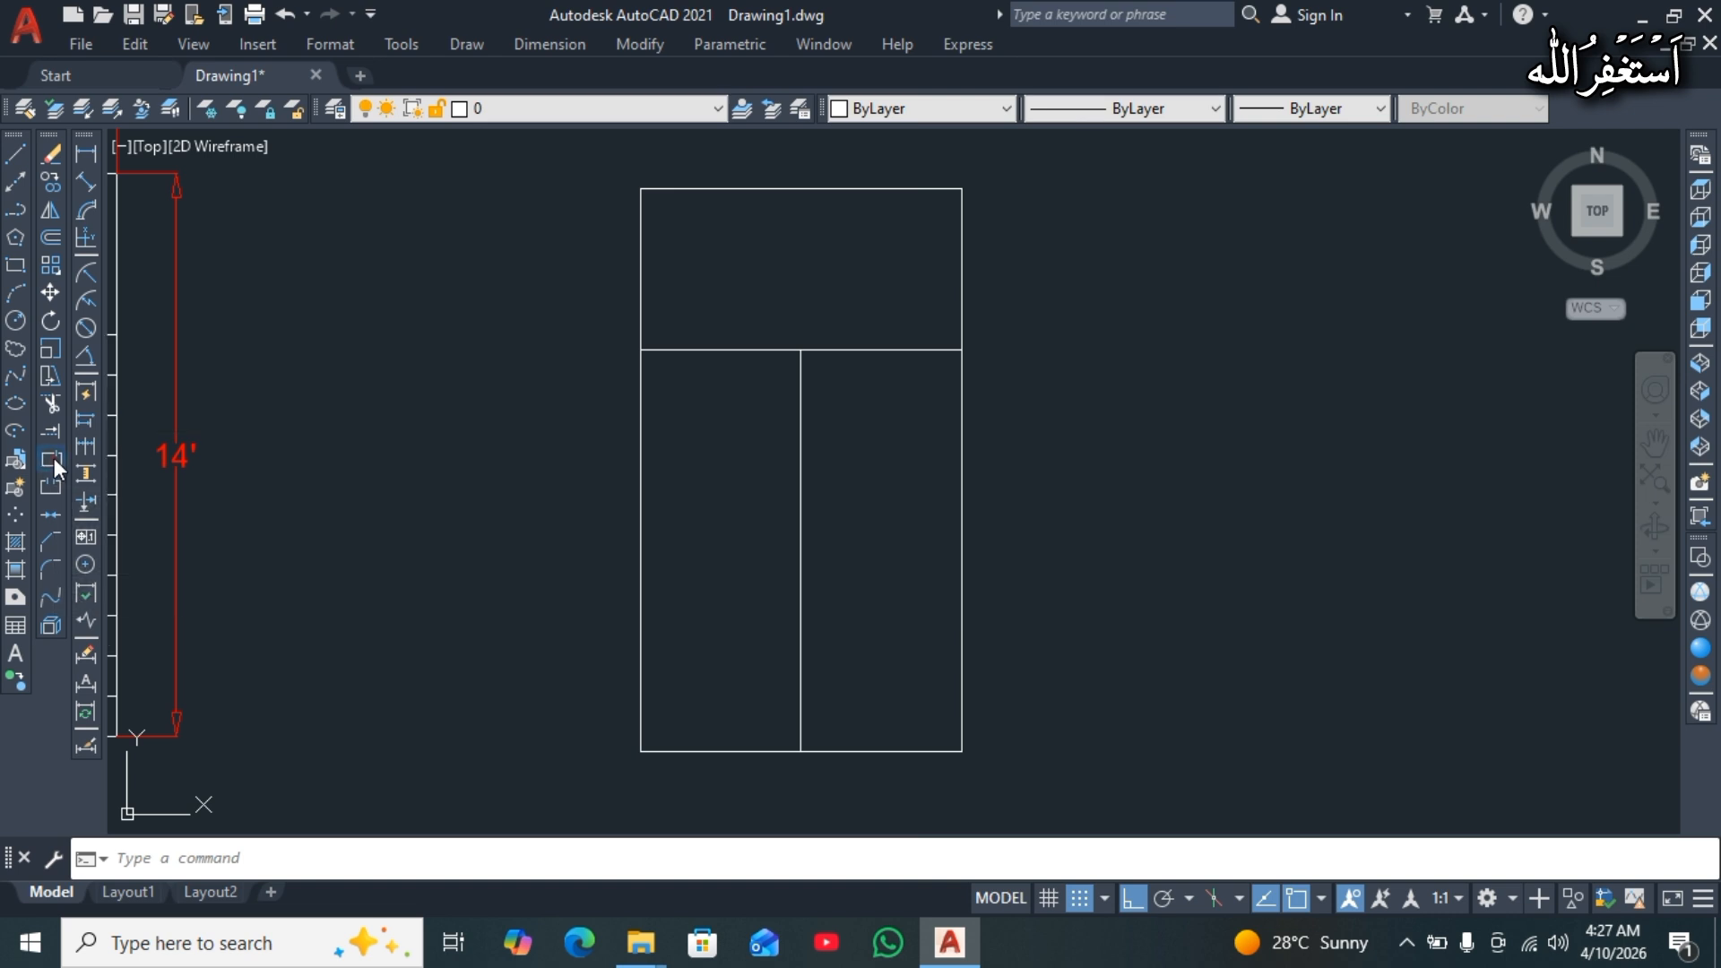
left_click(722, 750)
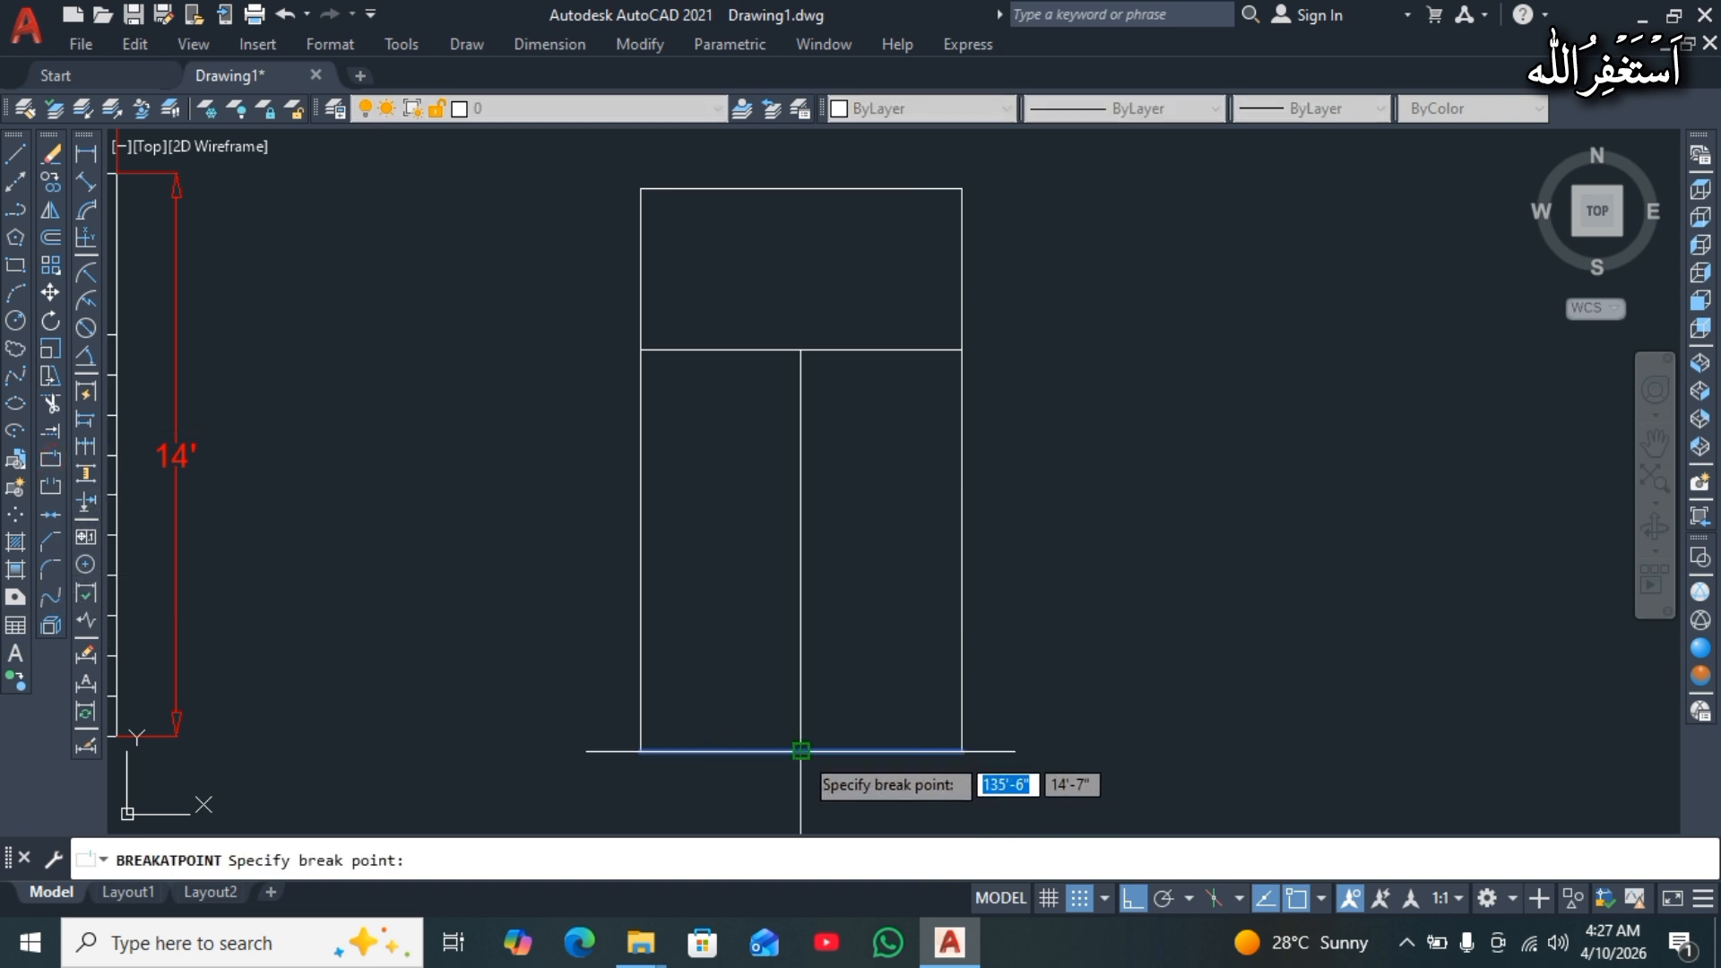
left_click(801, 750)
left_click(700, 751)
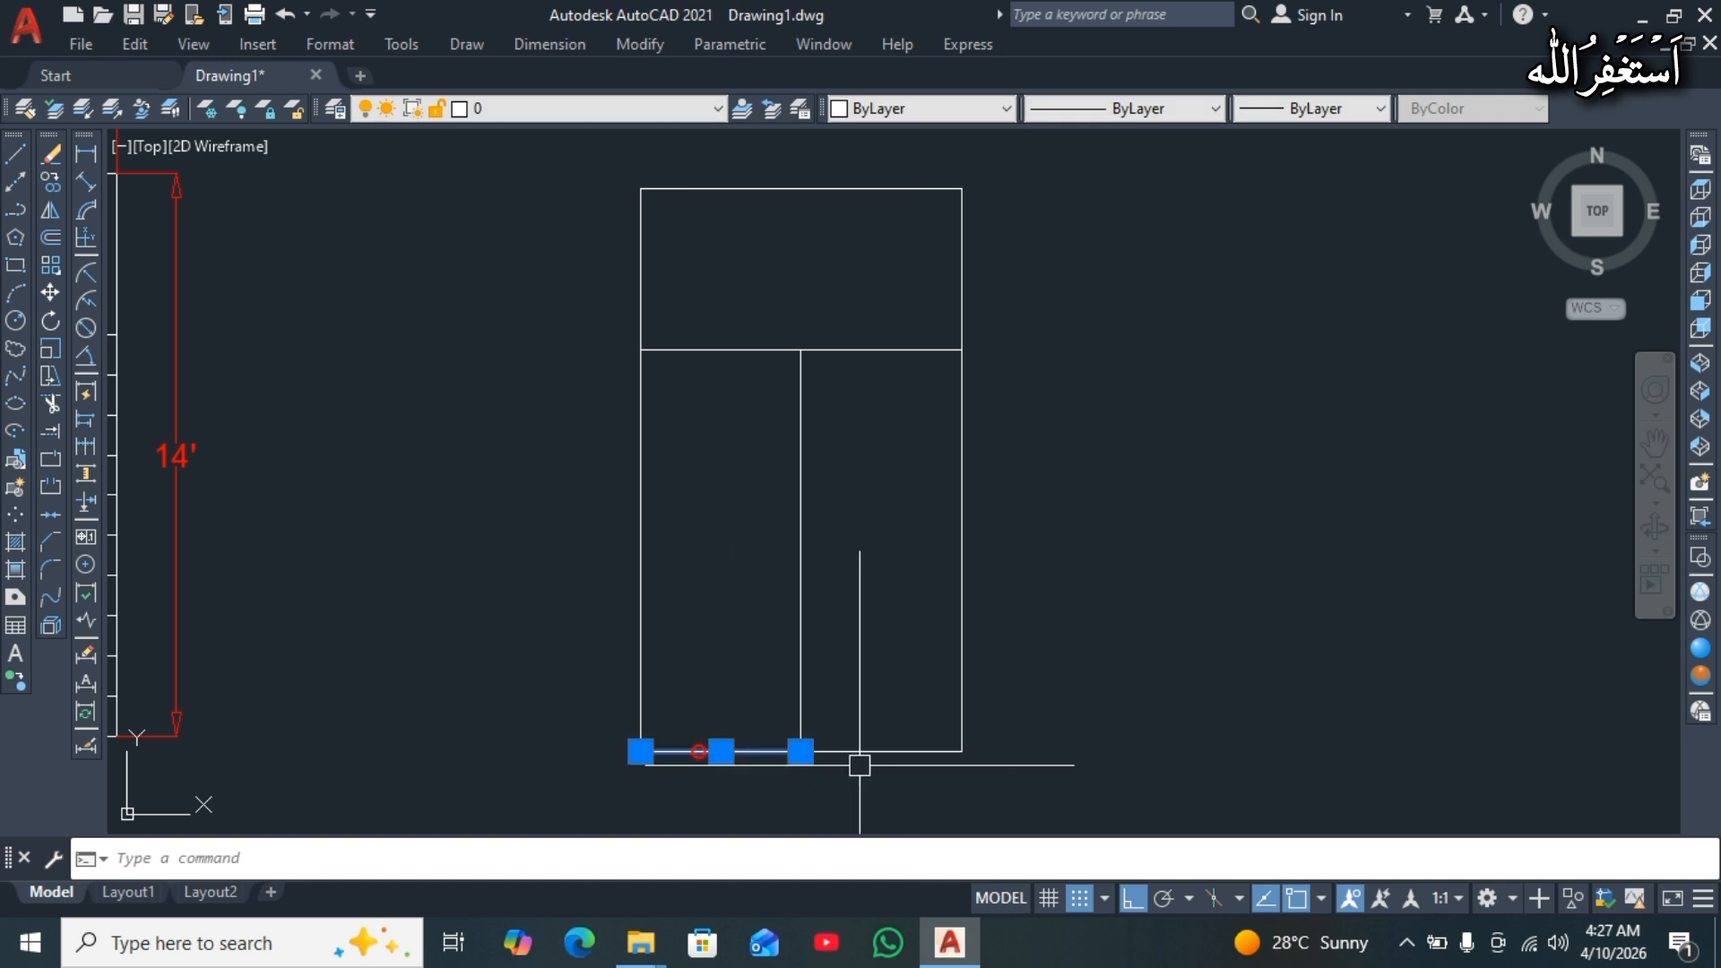
left_click(867, 753)
key("Escape")
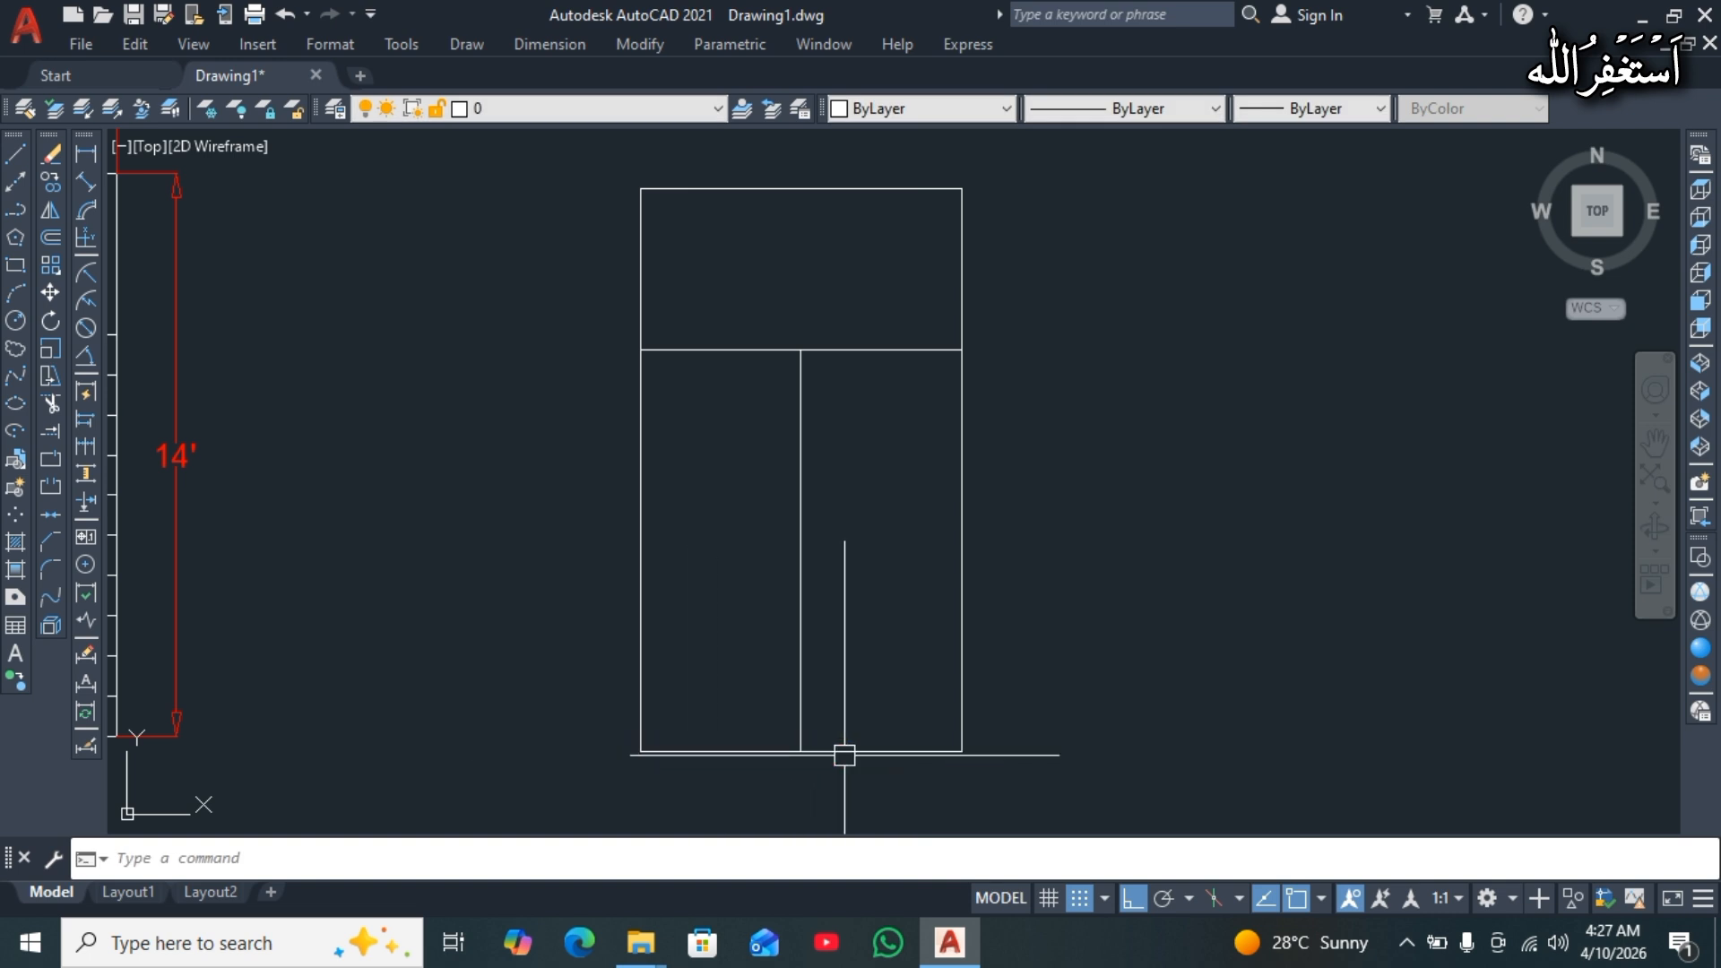
List the properties of the vertical dividing line between the flights and highlight its length.
middle_click_drag(696, 657, 669, 653)
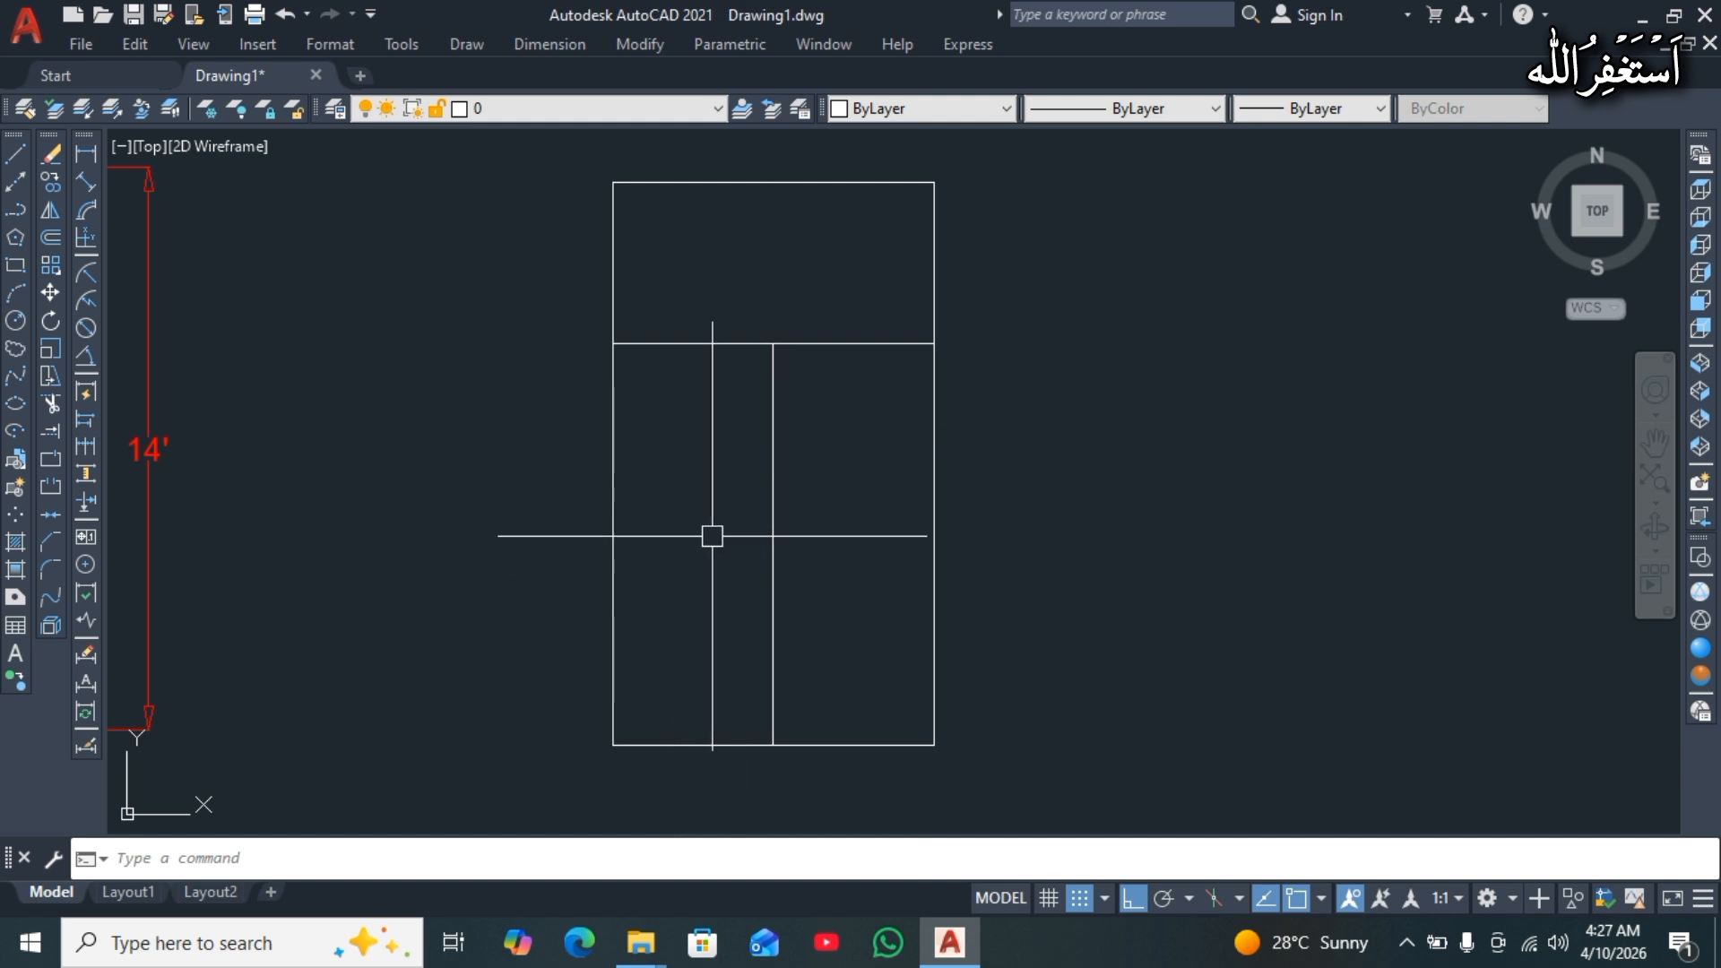
type("li")
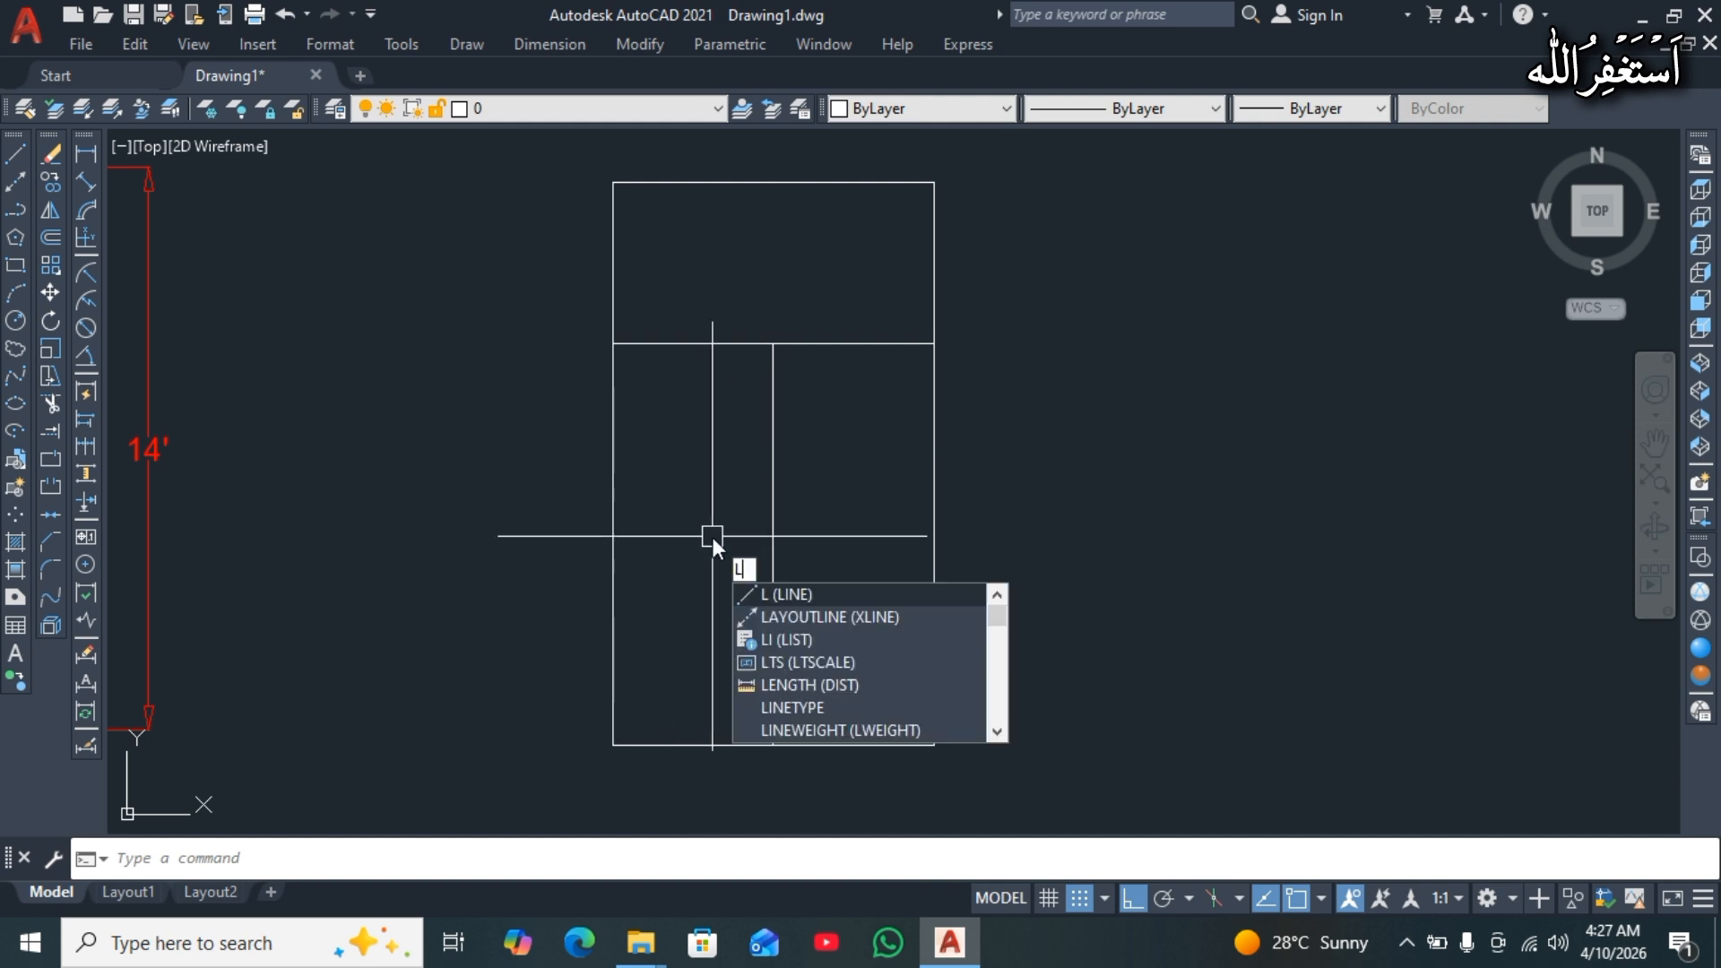
key("Return")
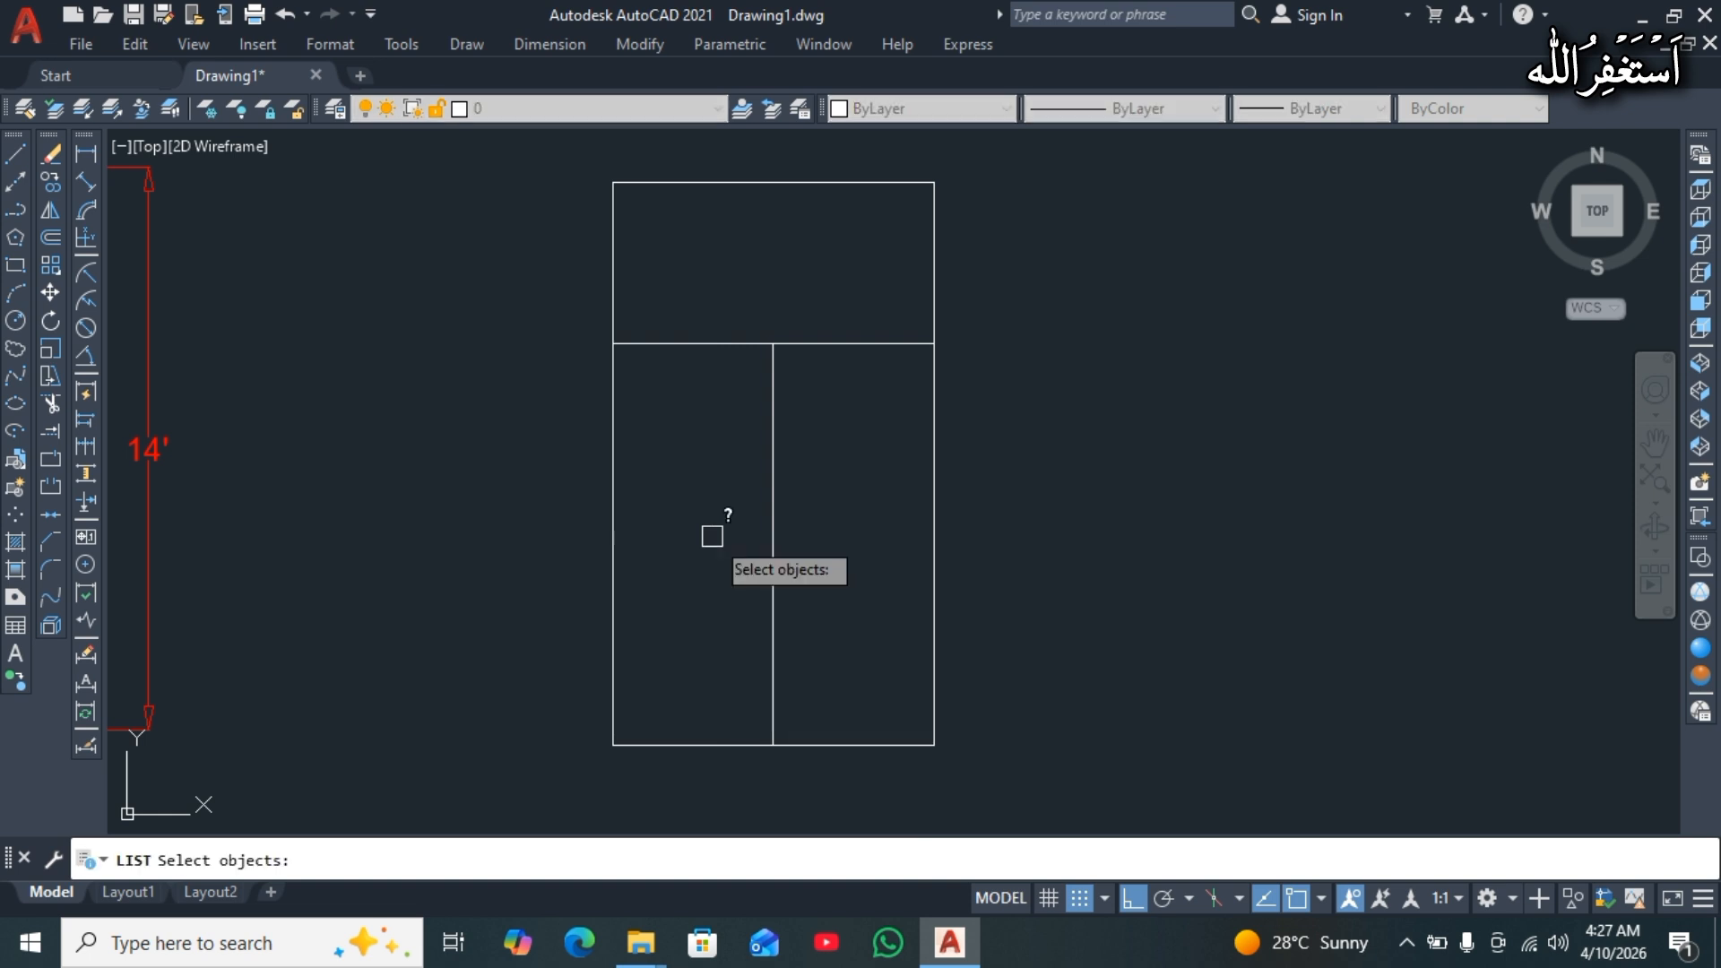
left_click(774, 543)
key("Return")
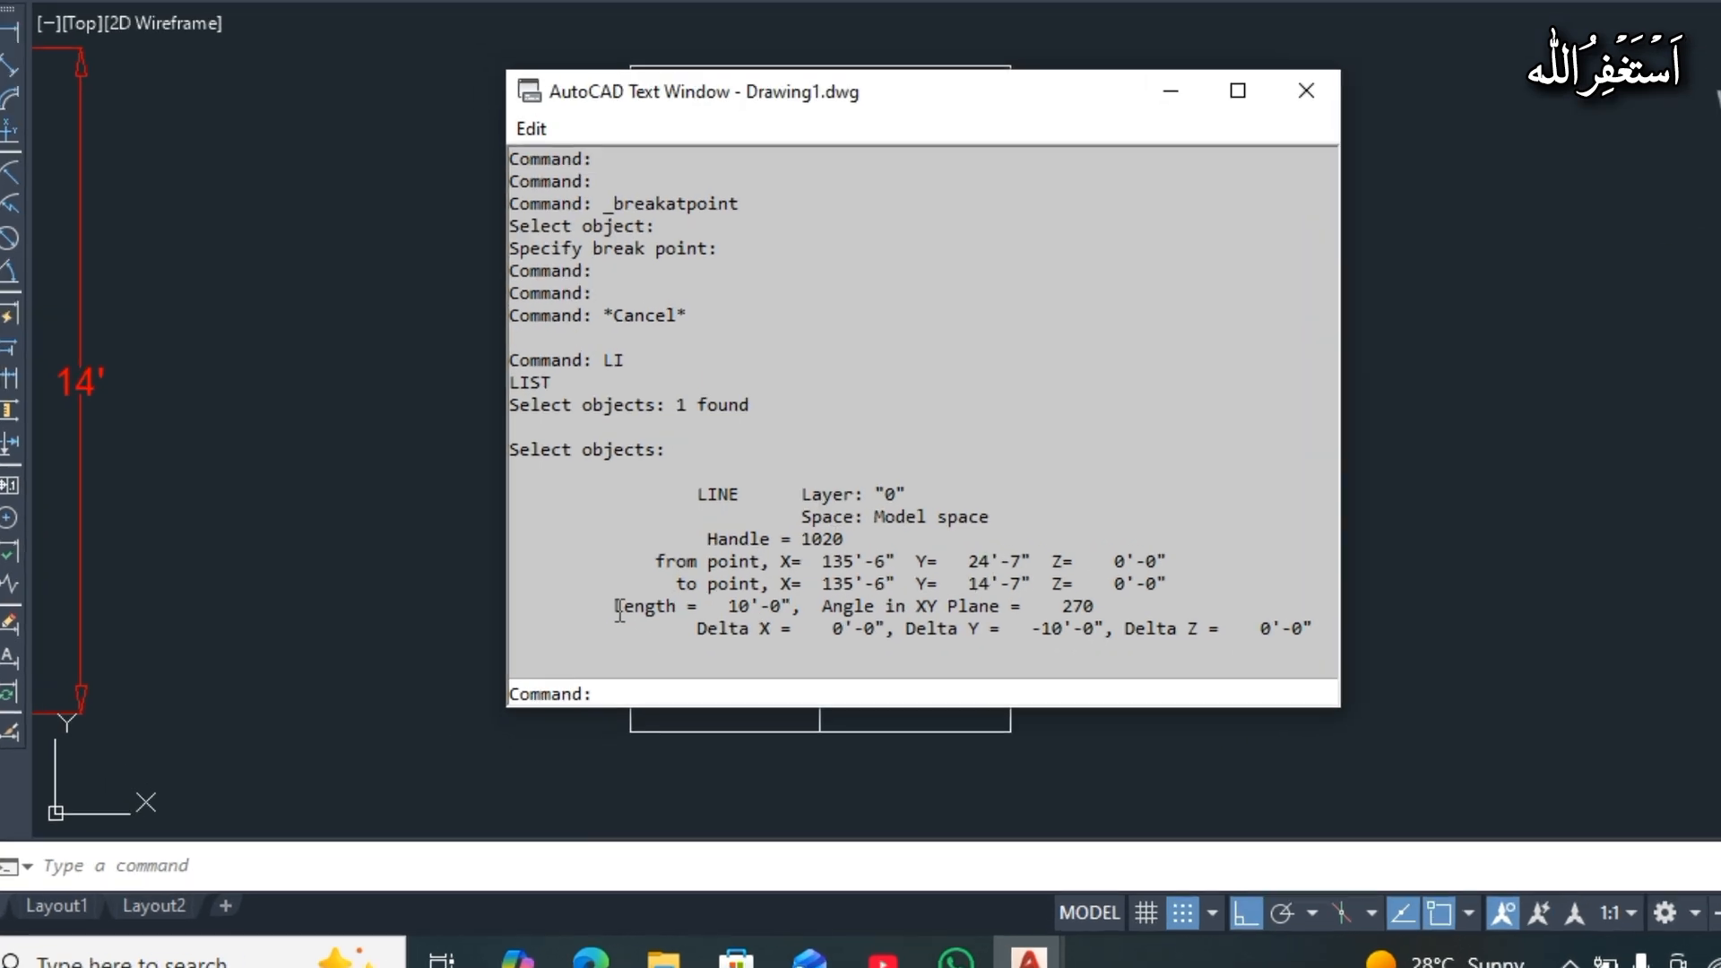
left_click_drag(601, 639, 740, 639)
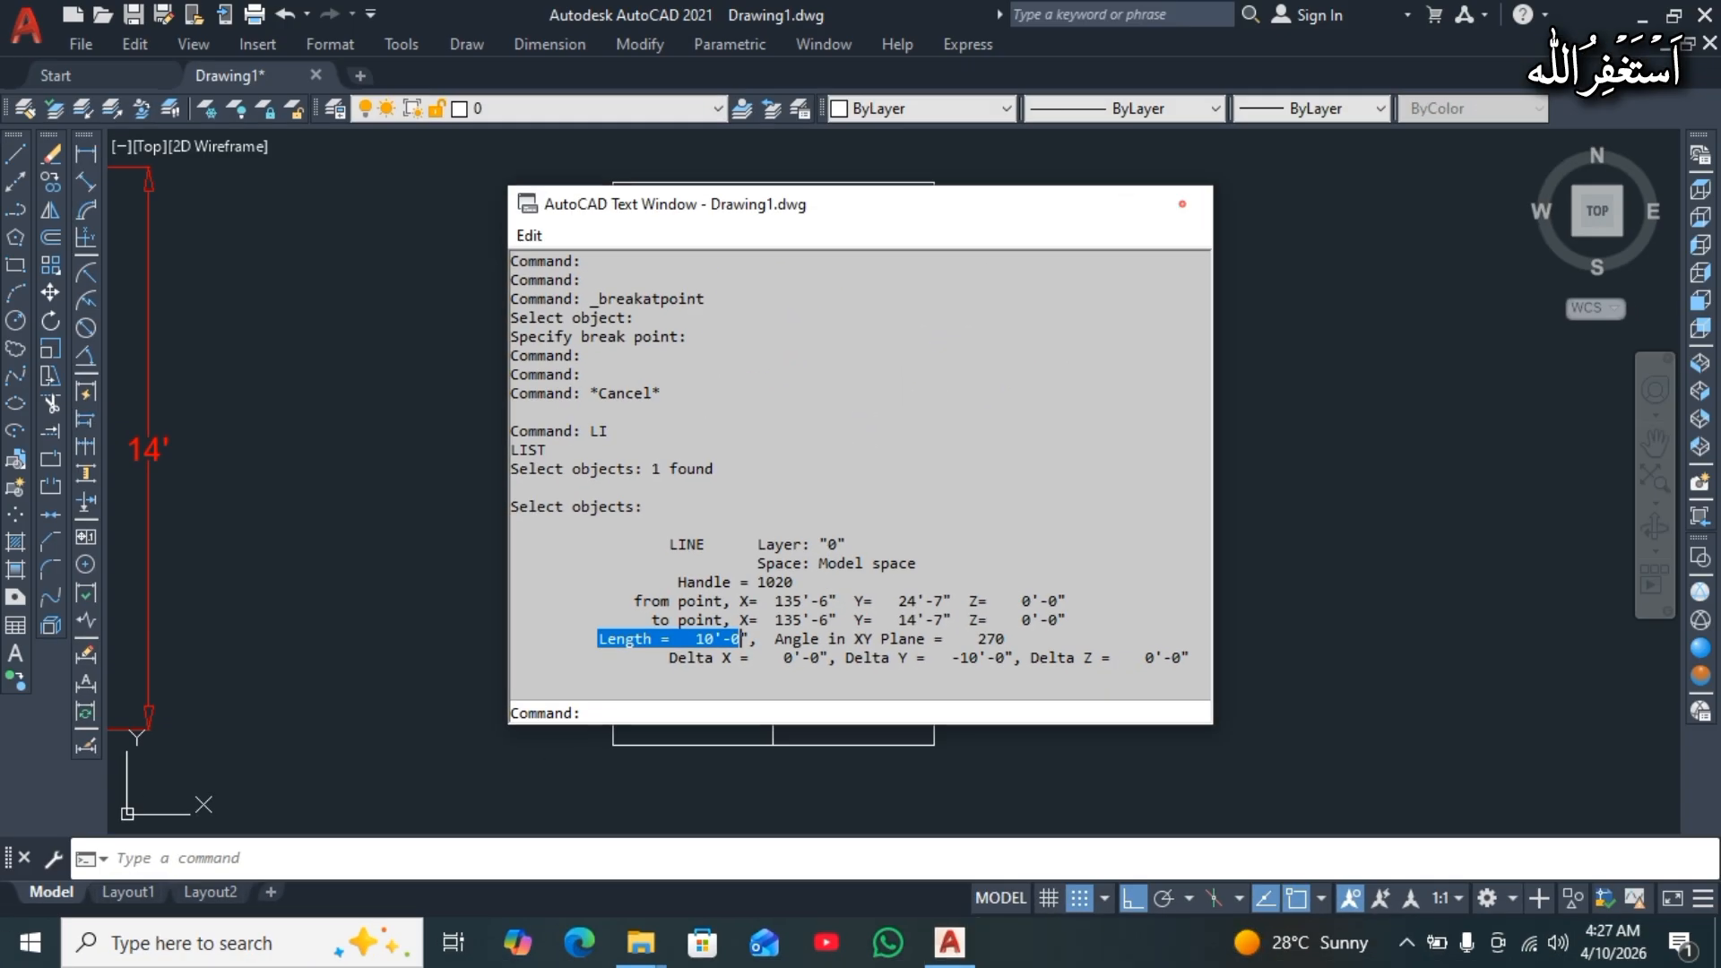
Close the text window and use QuickCalc to calculate 10*12 and 120/12 for the flight length and treads.
left_click(1184, 204)
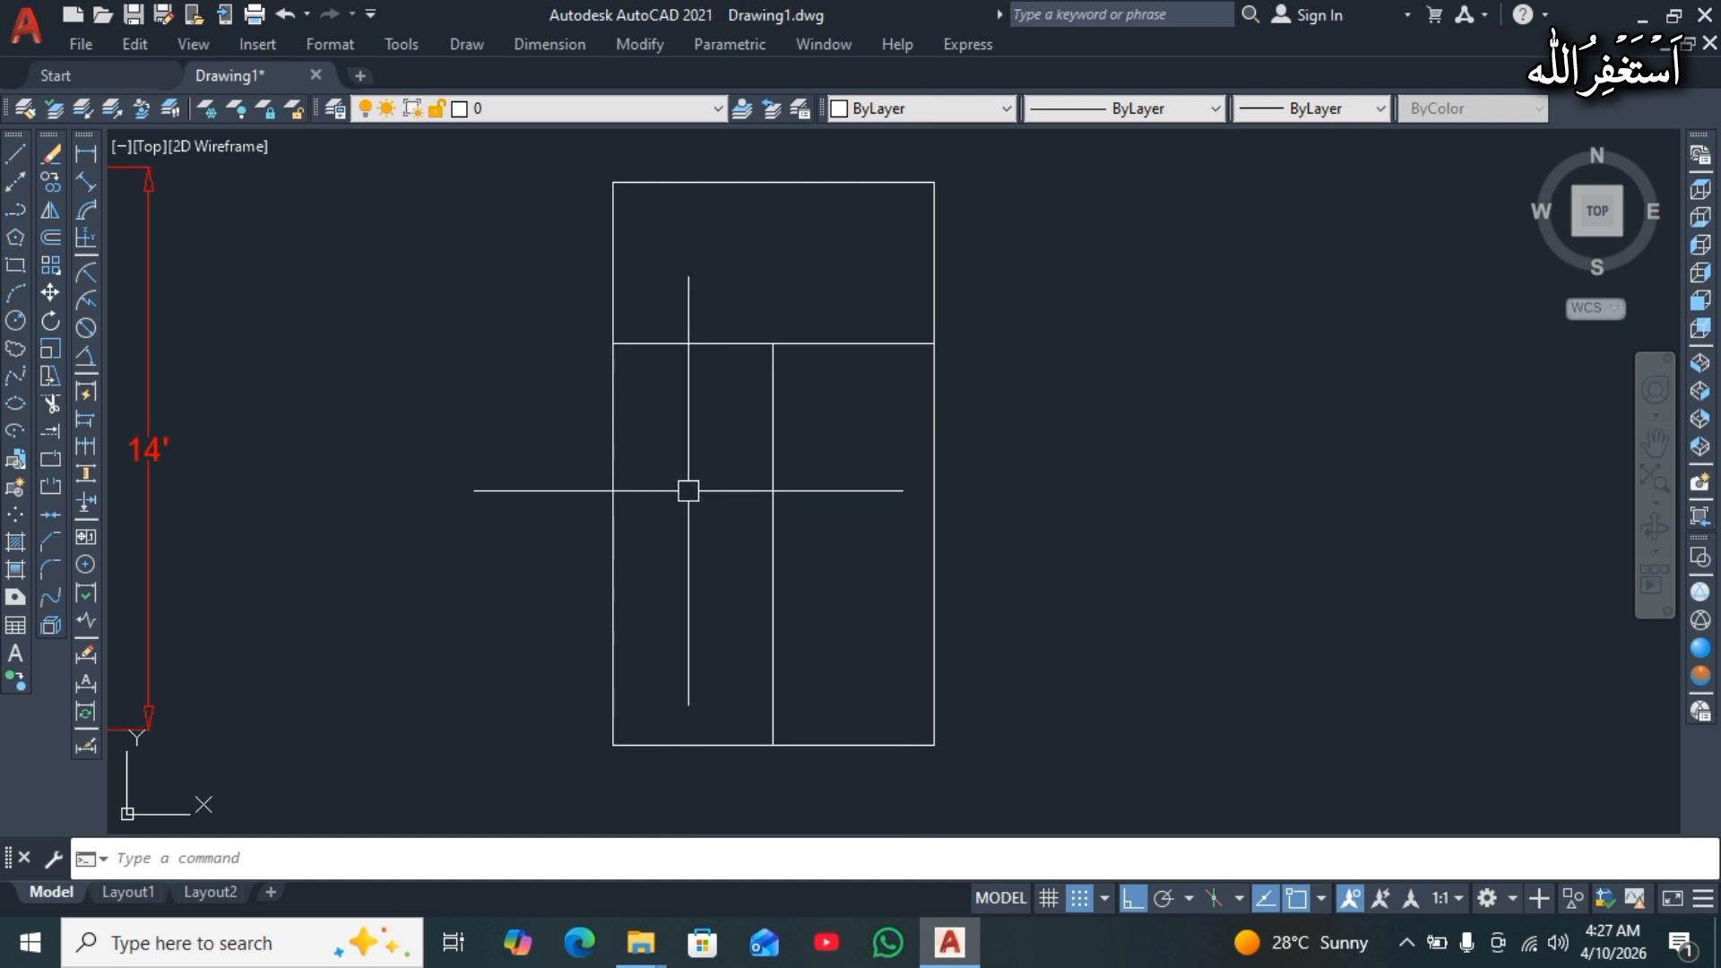
key("ctrl+8")
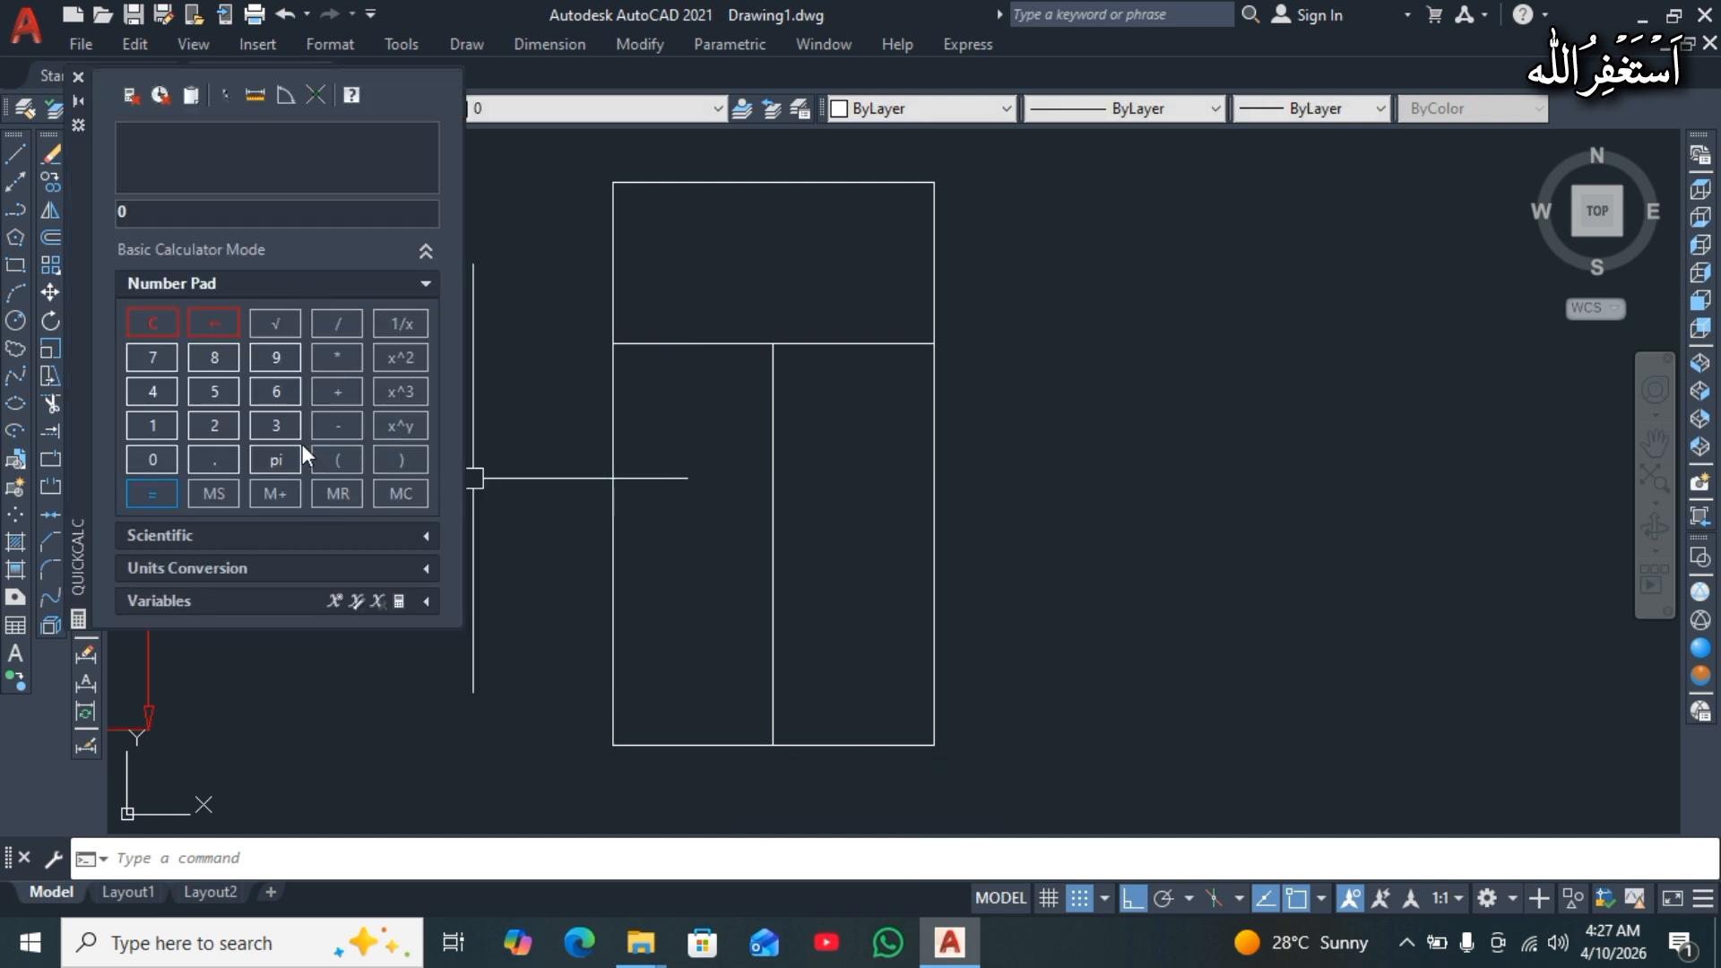
left_click(144, 425)
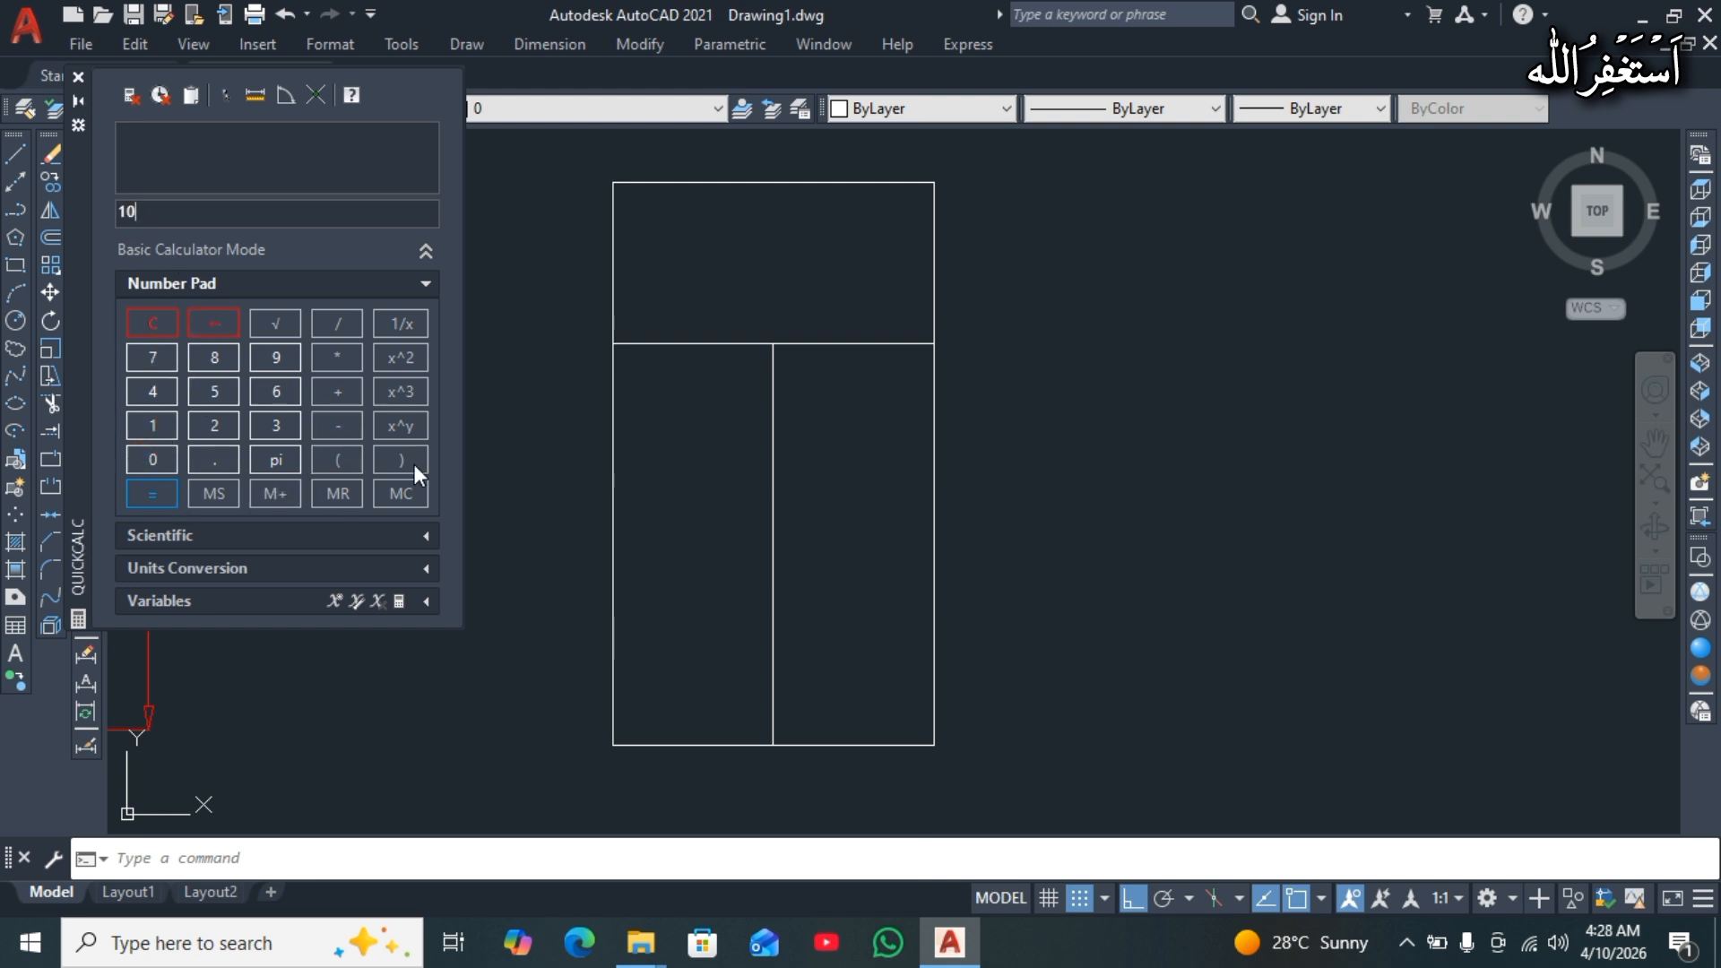
left_click(336, 358)
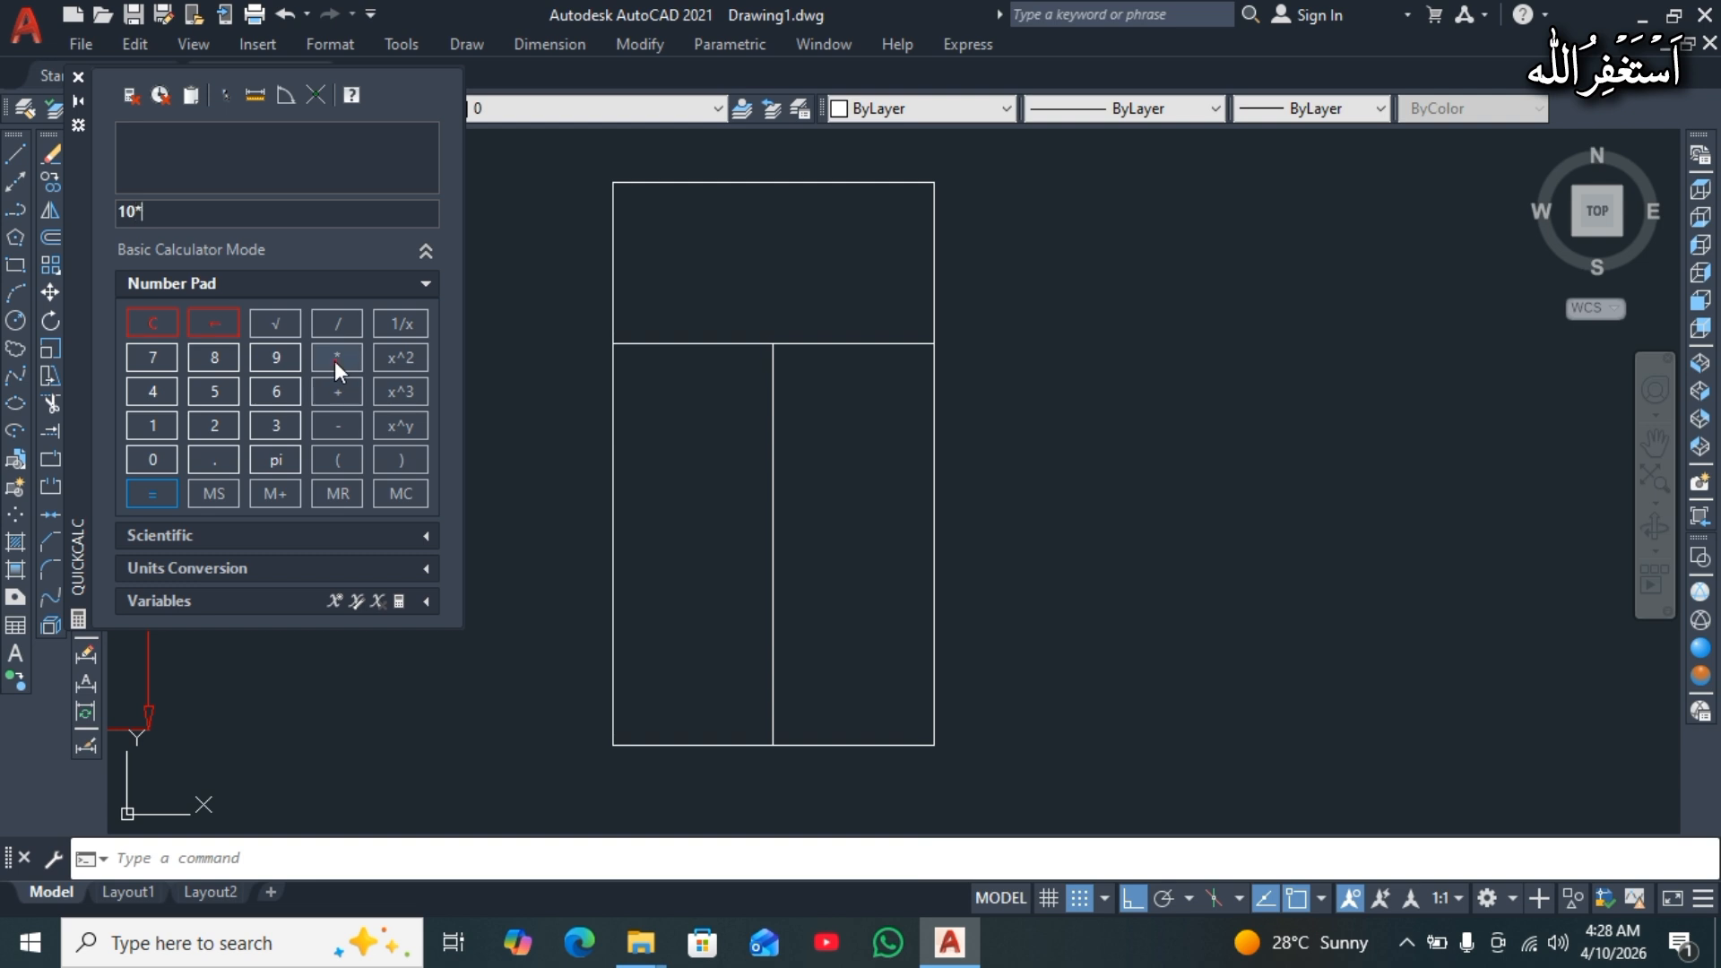
left_click(153, 425)
left_click(212, 424)
left_click(154, 496)
Offset the left flight's bottom edge upward repeatedly at 10" spacing, using the Multiple option, until the treads reach the landing line.
middle_click_drag(910, 569, 1037, 569)
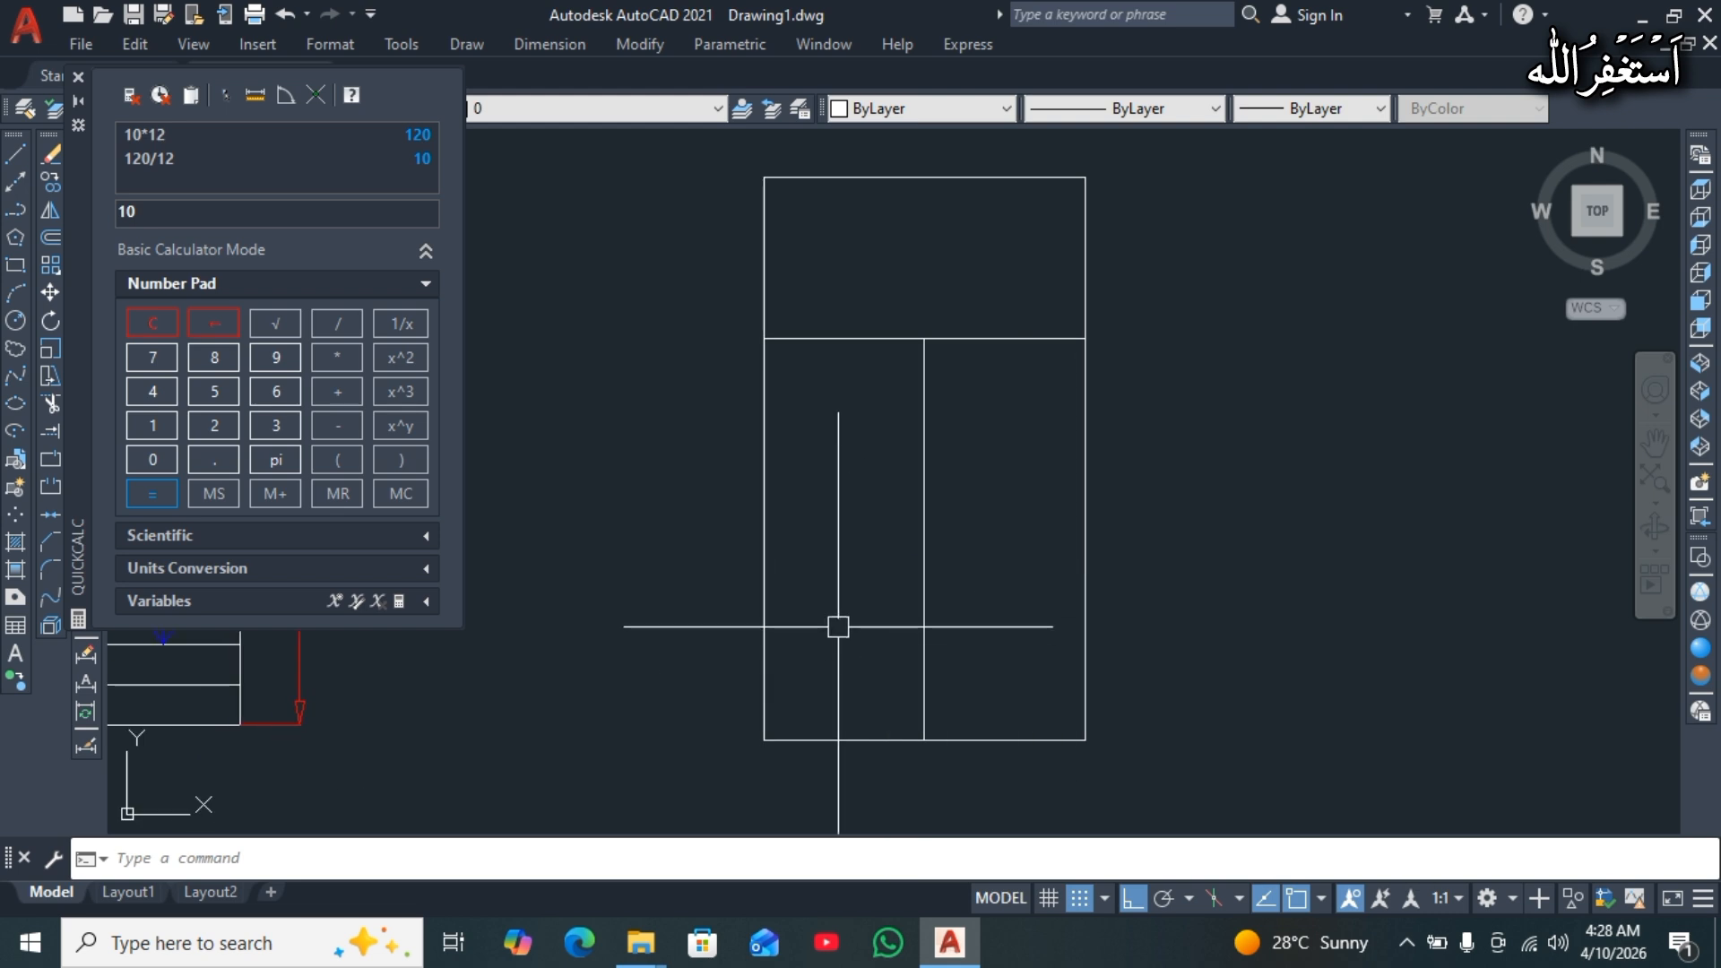
type("o")
key("Return")
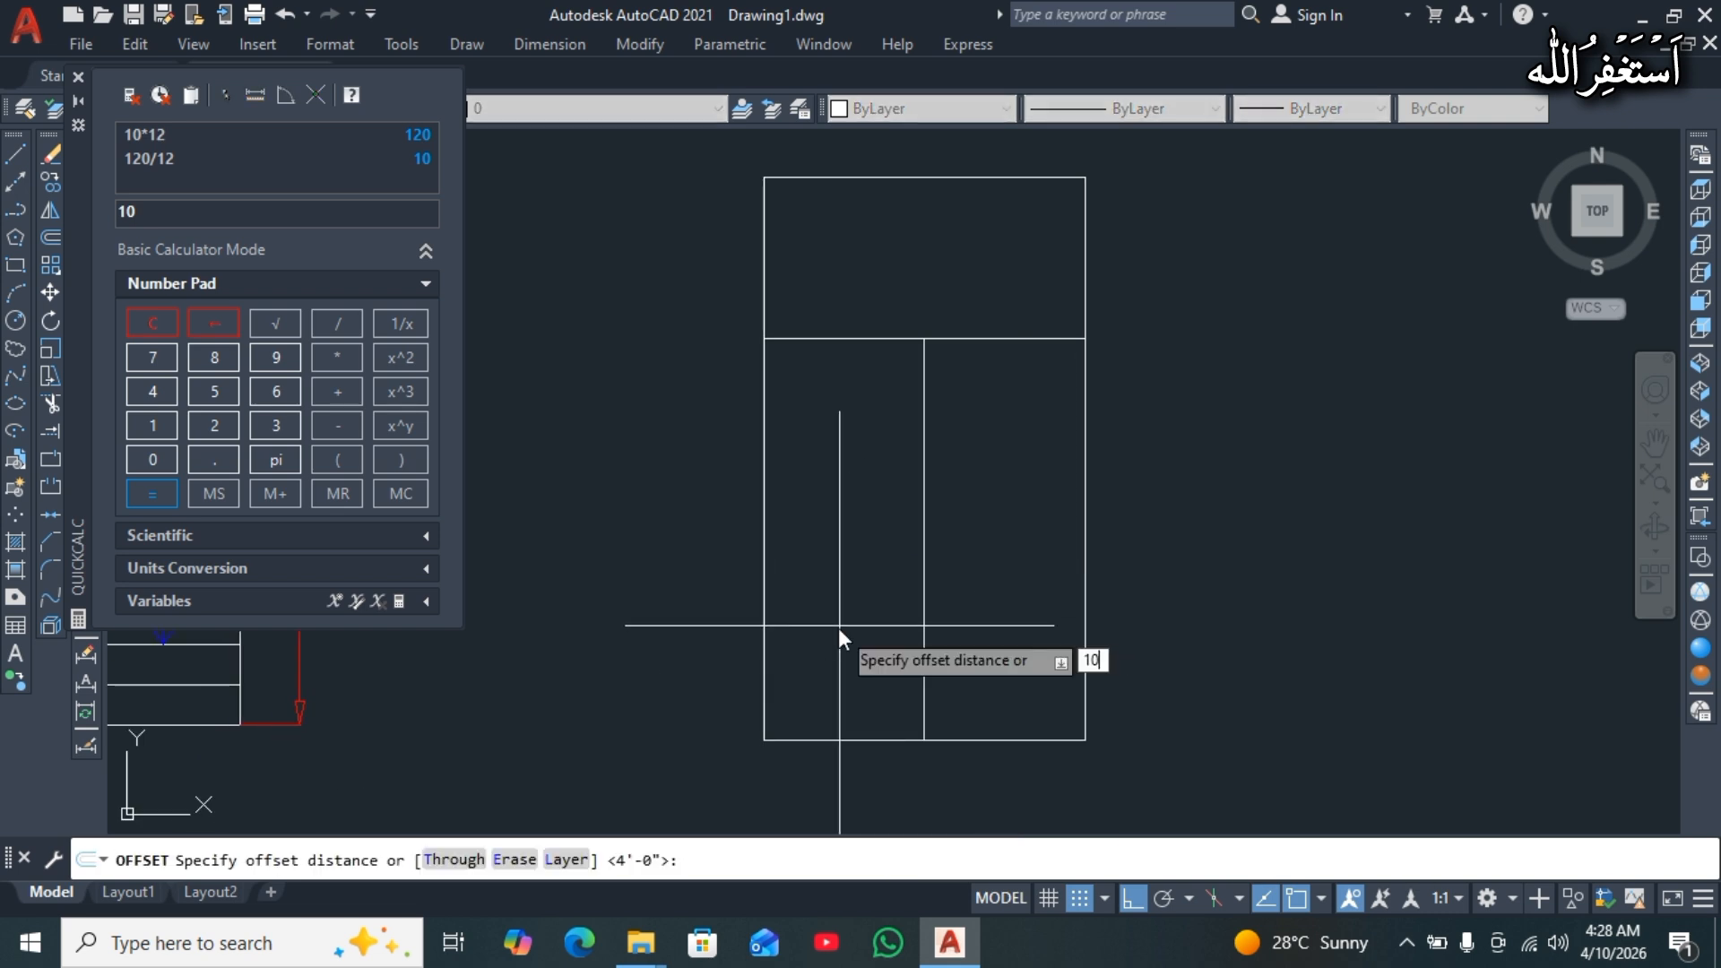
type("10")
key("Return")
left_click(815, 739)
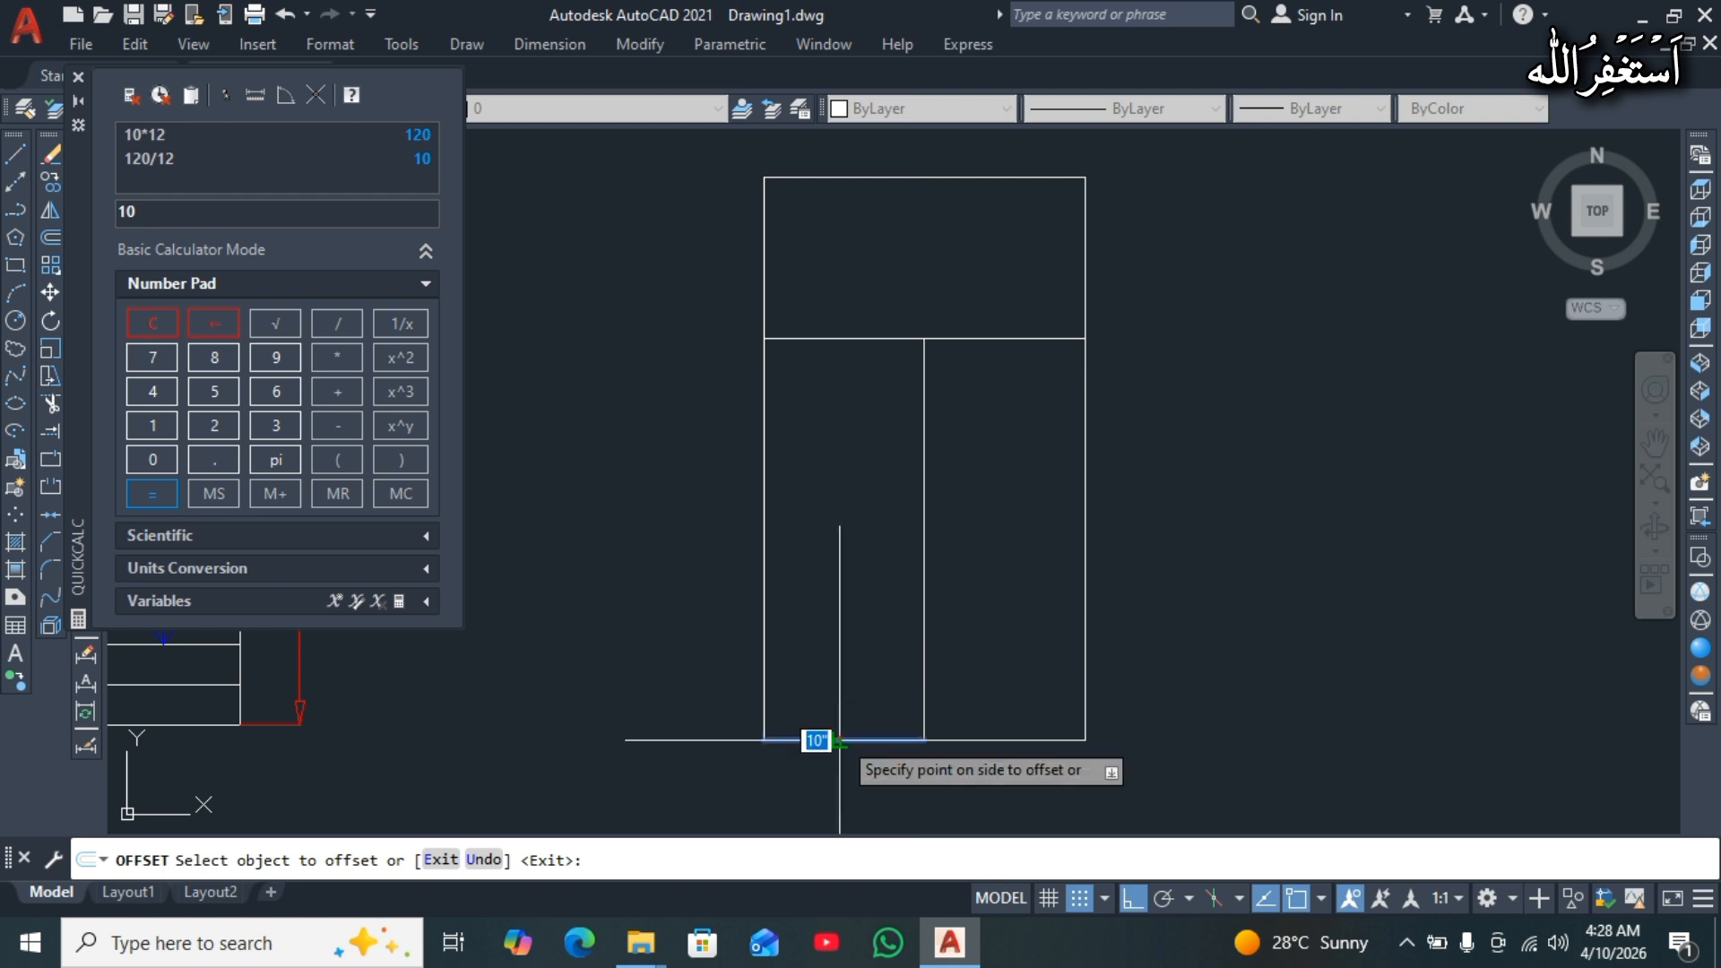
type("m")
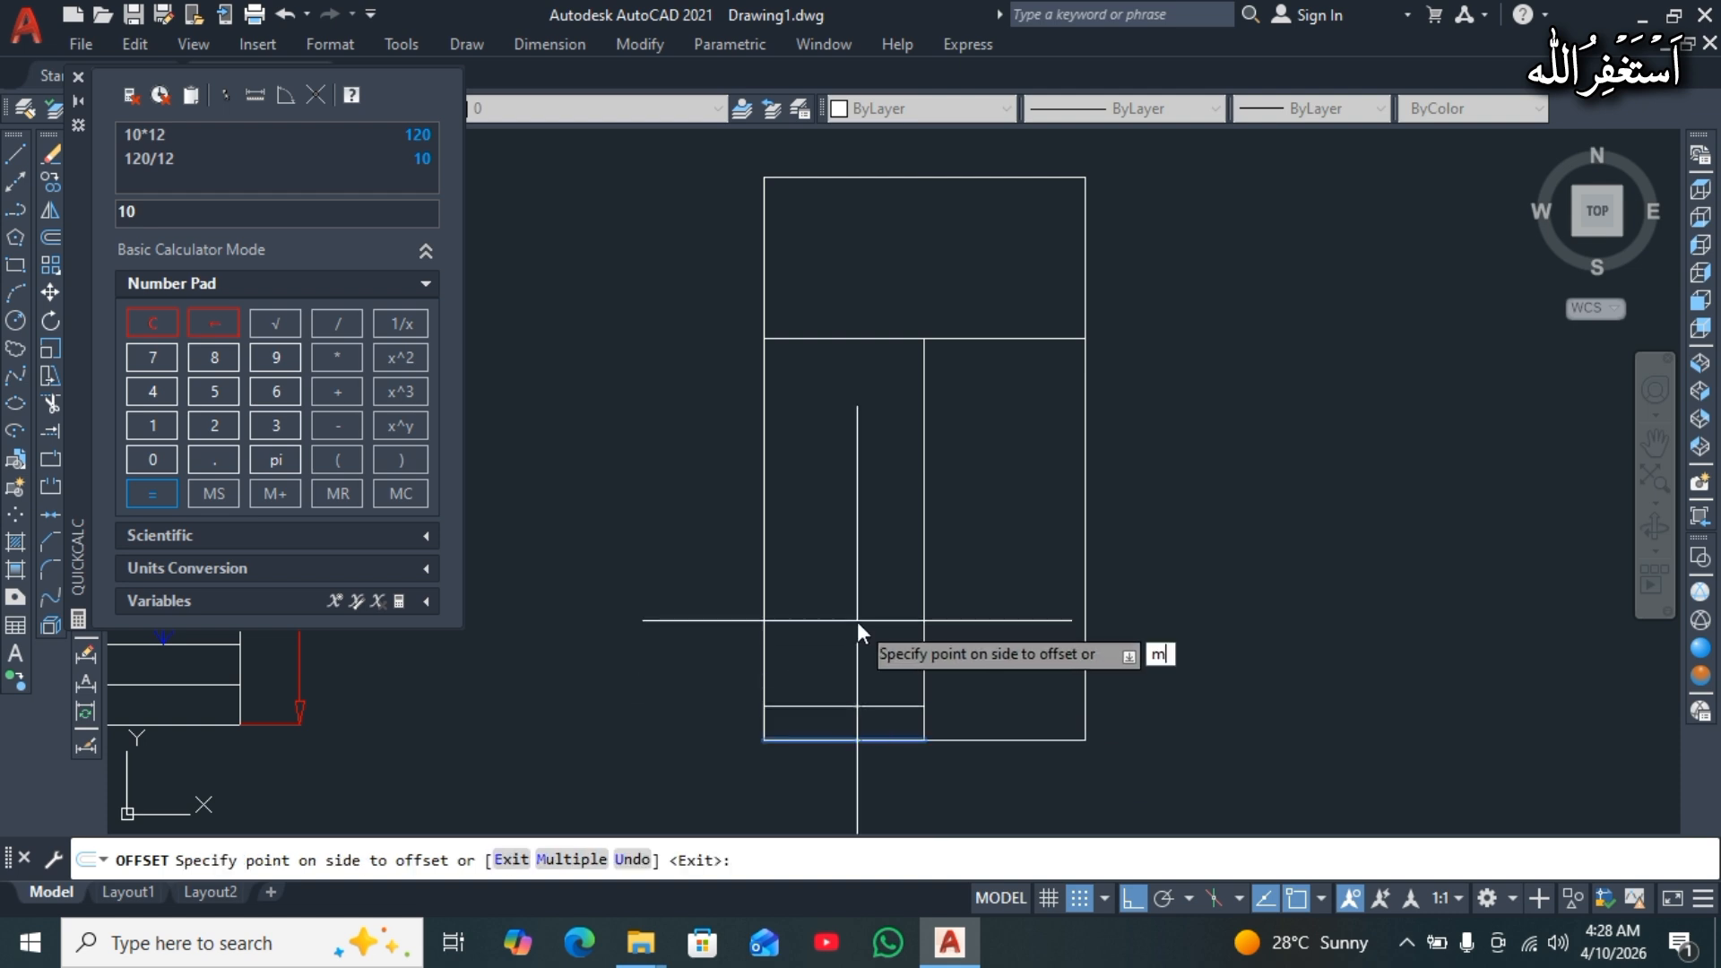
key("Return")
left_click(857, 621)
left_click(883, 535)
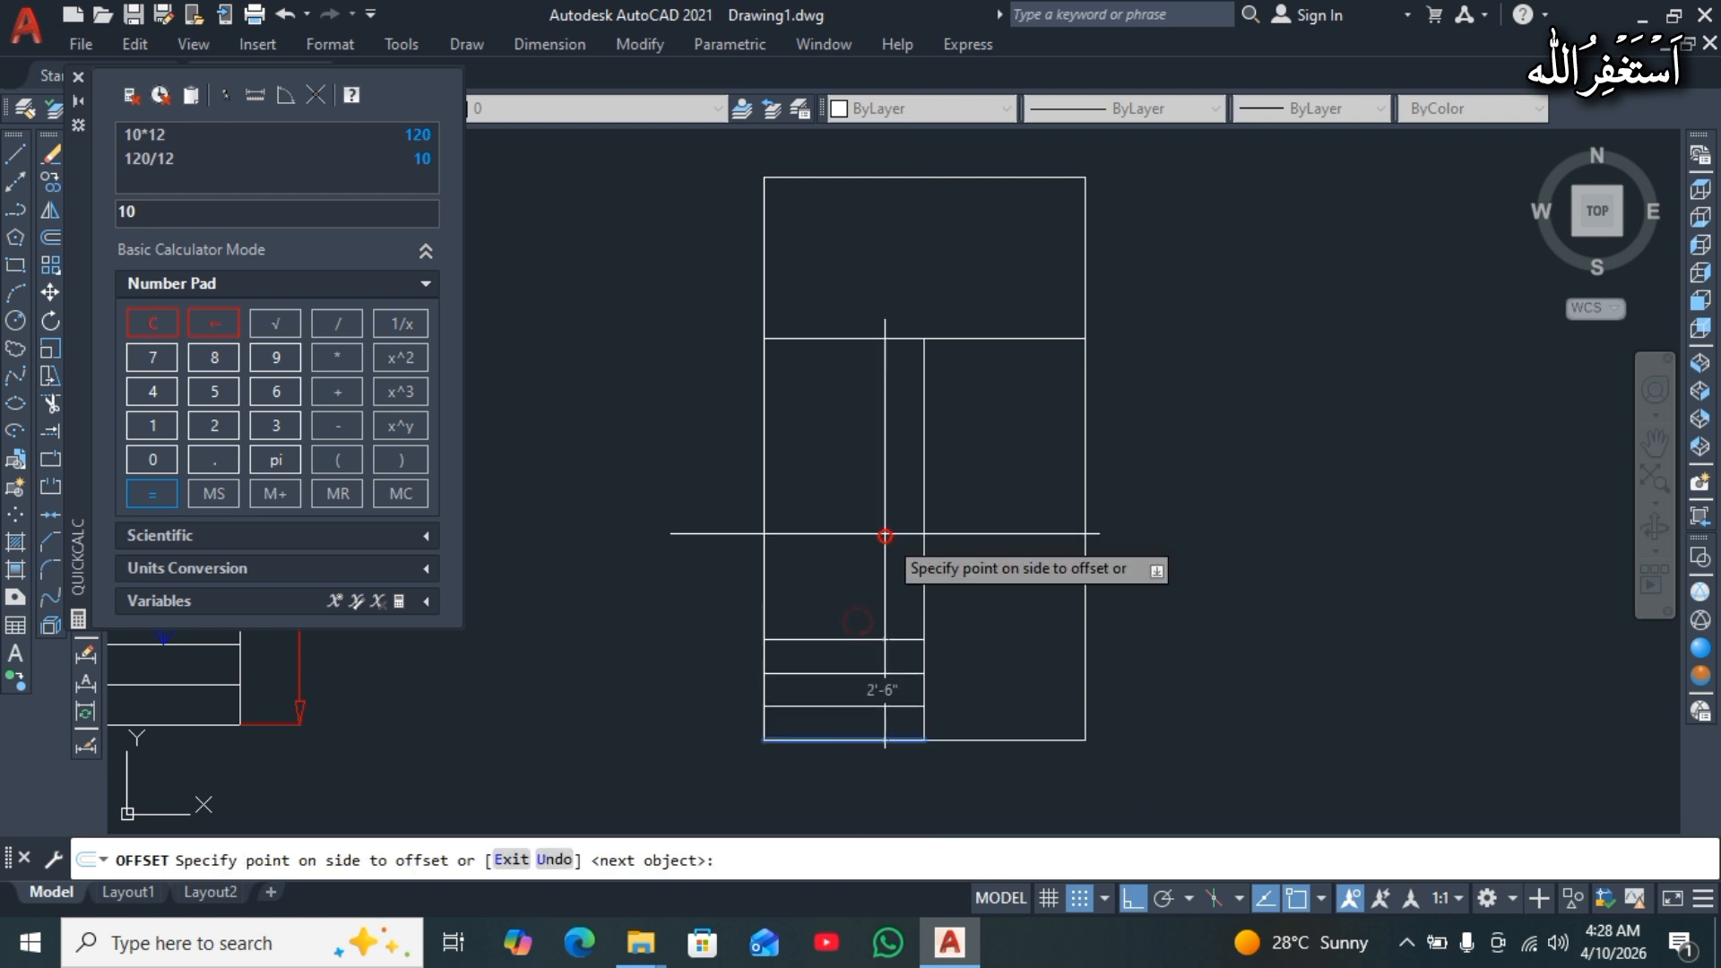
left_click(885, 532)
left_click(886, 520)
left_click(887, 492)
left_click(890, 455)
left_click(922, 431)
left_click(1031, 384)
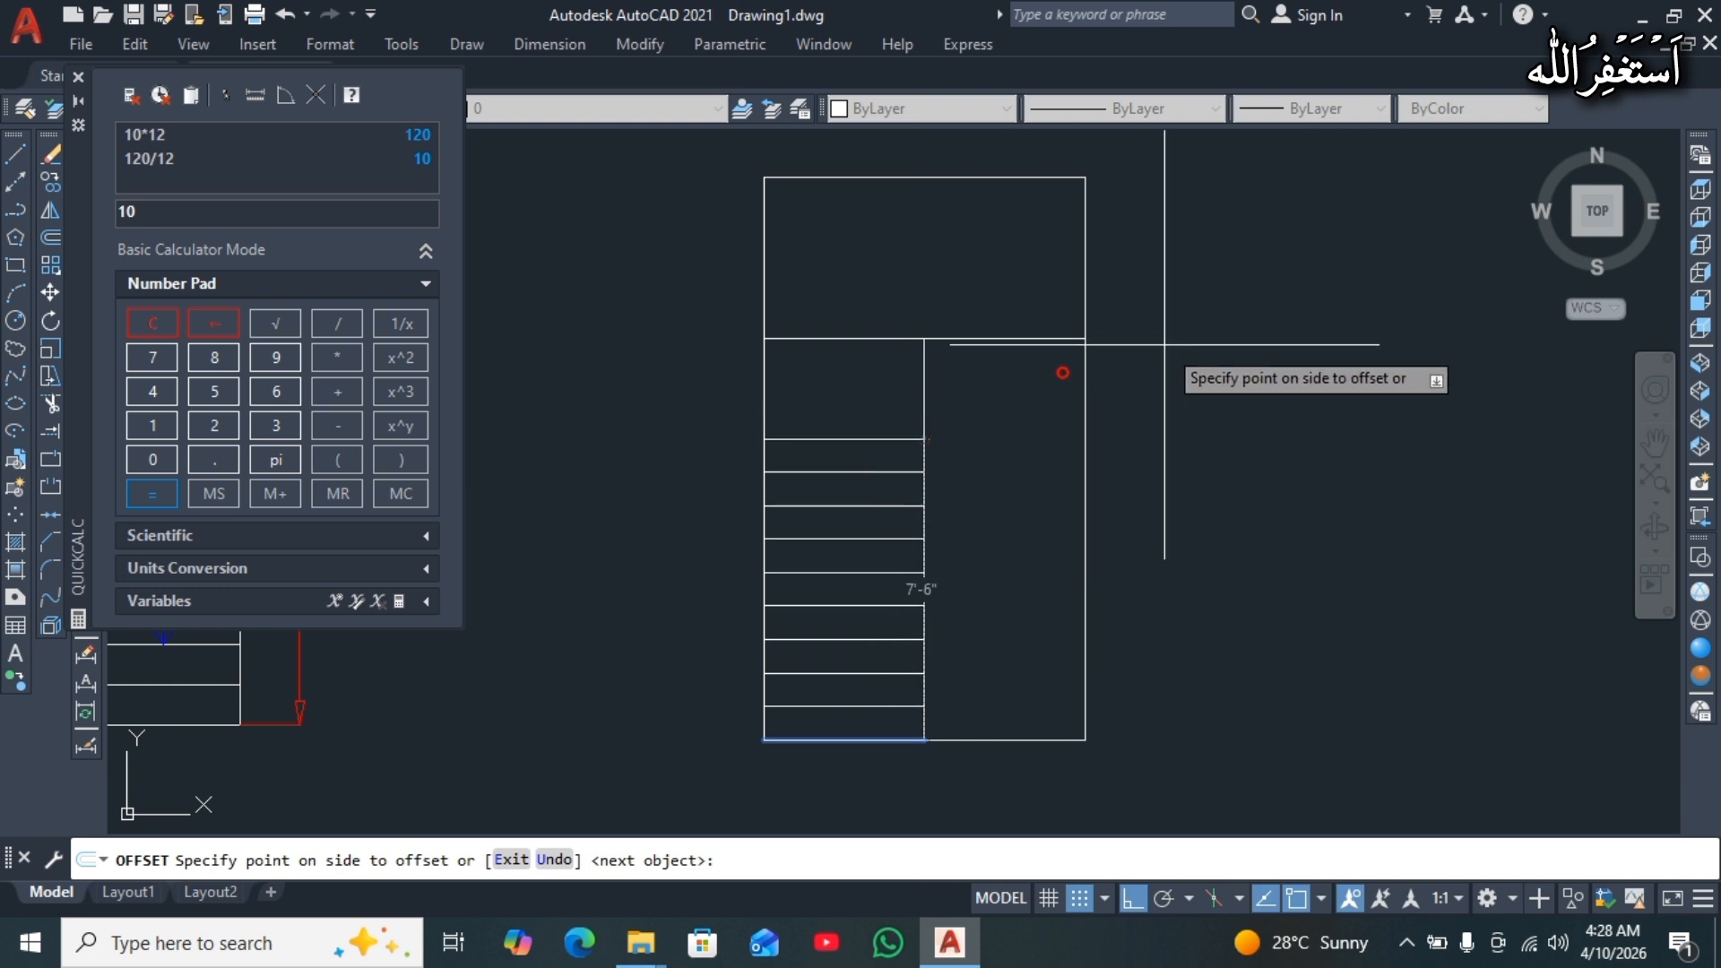
left_click(1156, 351)
left_click(1213, 338)
left_click(1232, 335)
left_click(1251, 321)
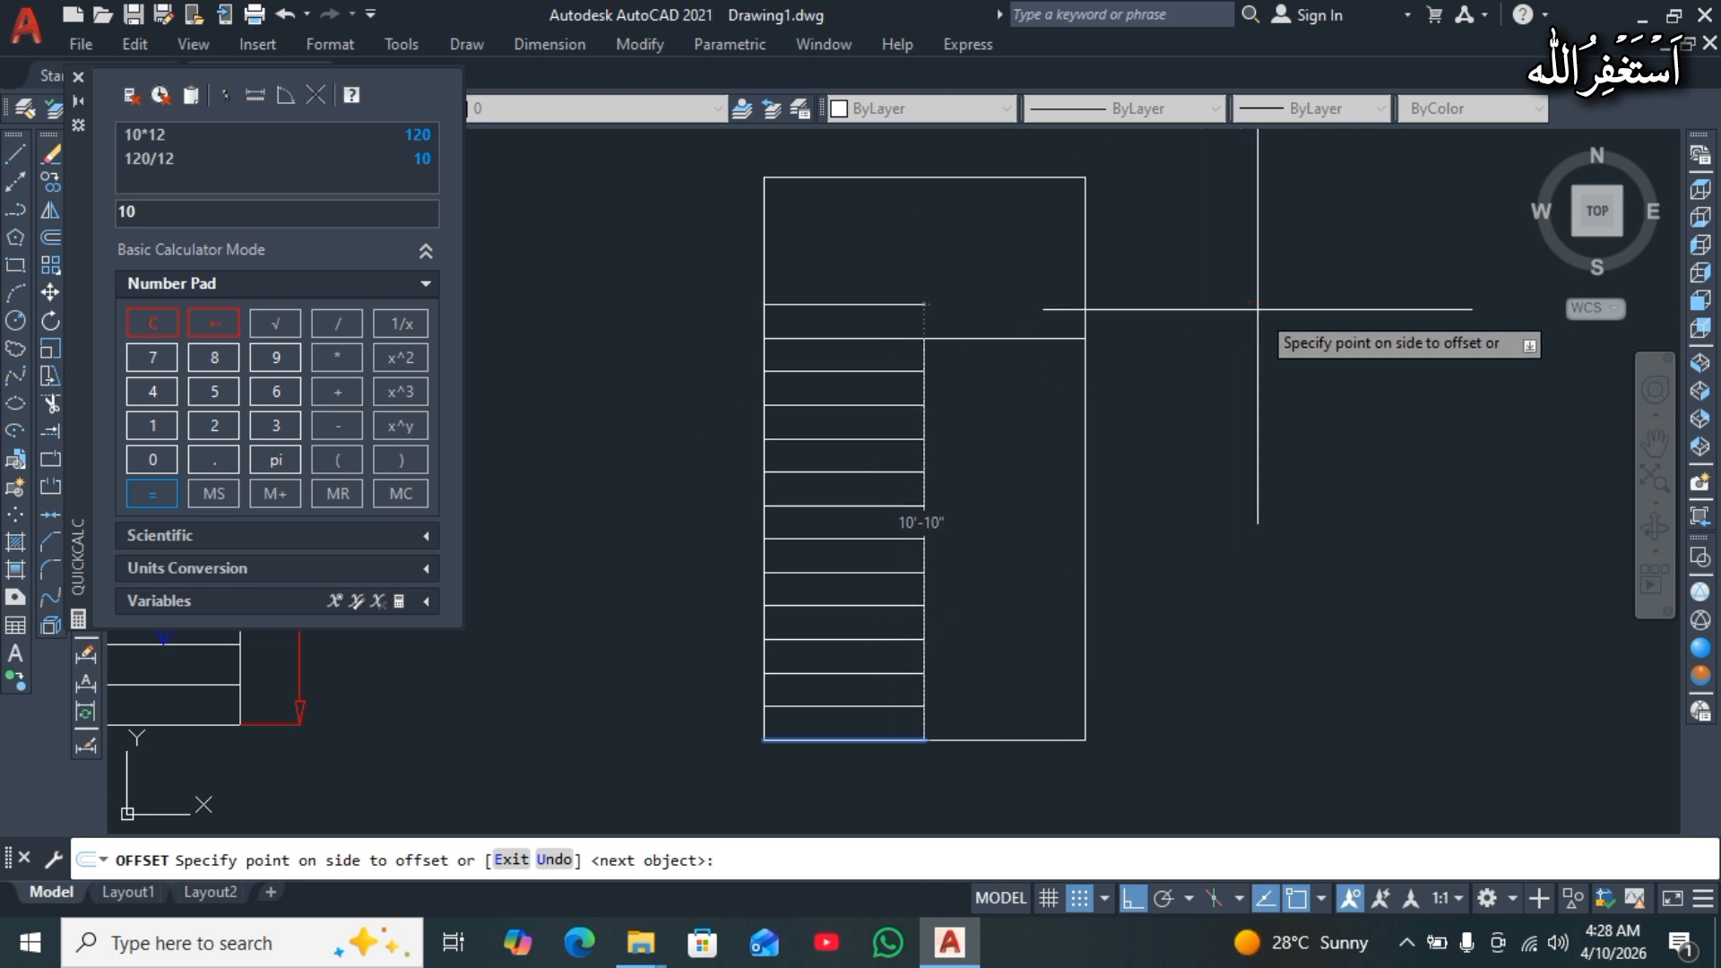
key("Escape")
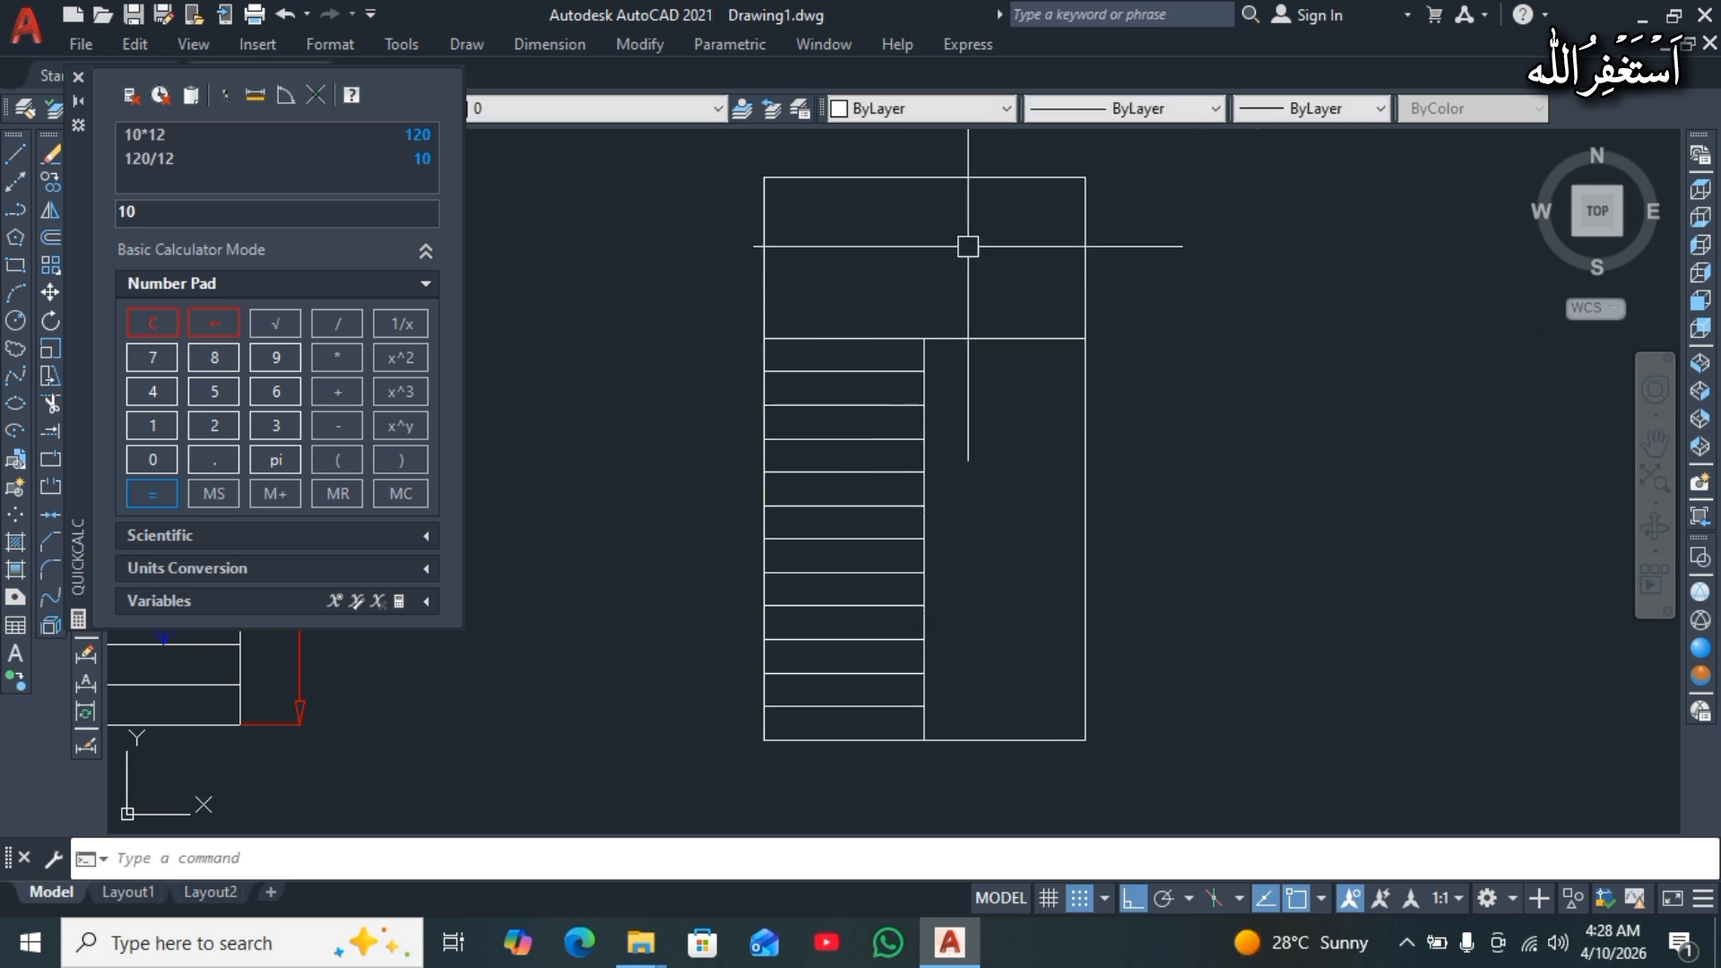
Offset the right flight's bottom edge upward repeatedly at 1' spacing, using the Multiple option, until the treads reach the landing line.
middle_click_drag(990, 249, 927, 246)
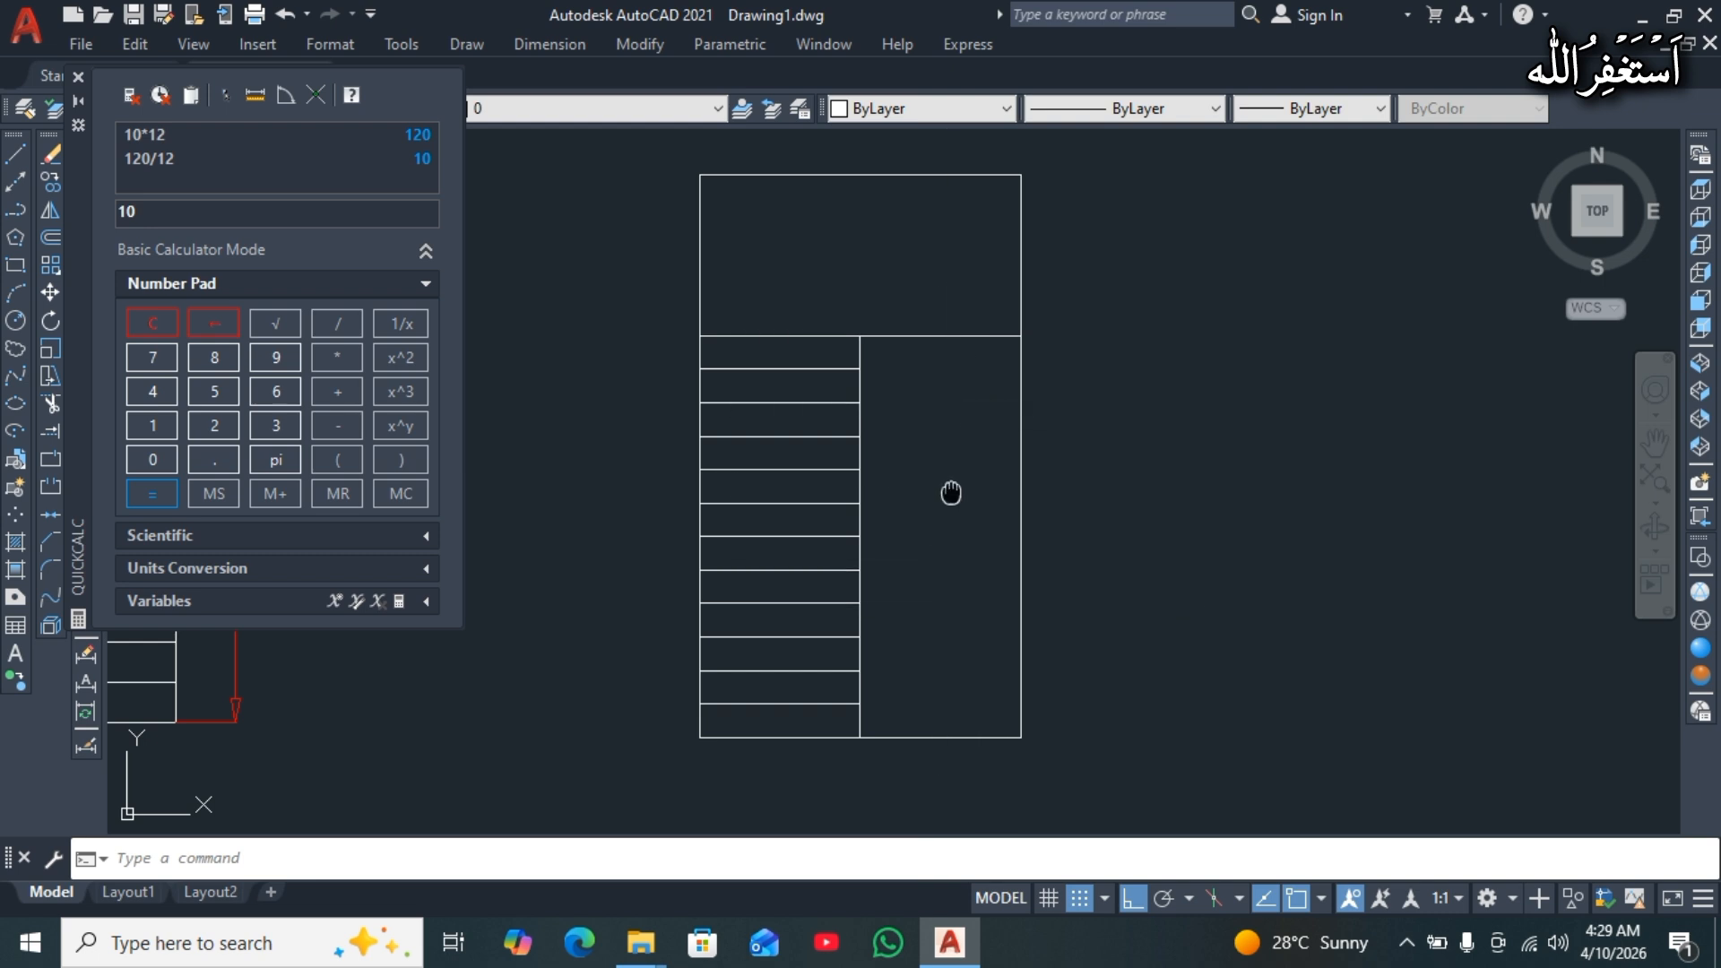
middle_click_drag(948, 492, 933, 493)
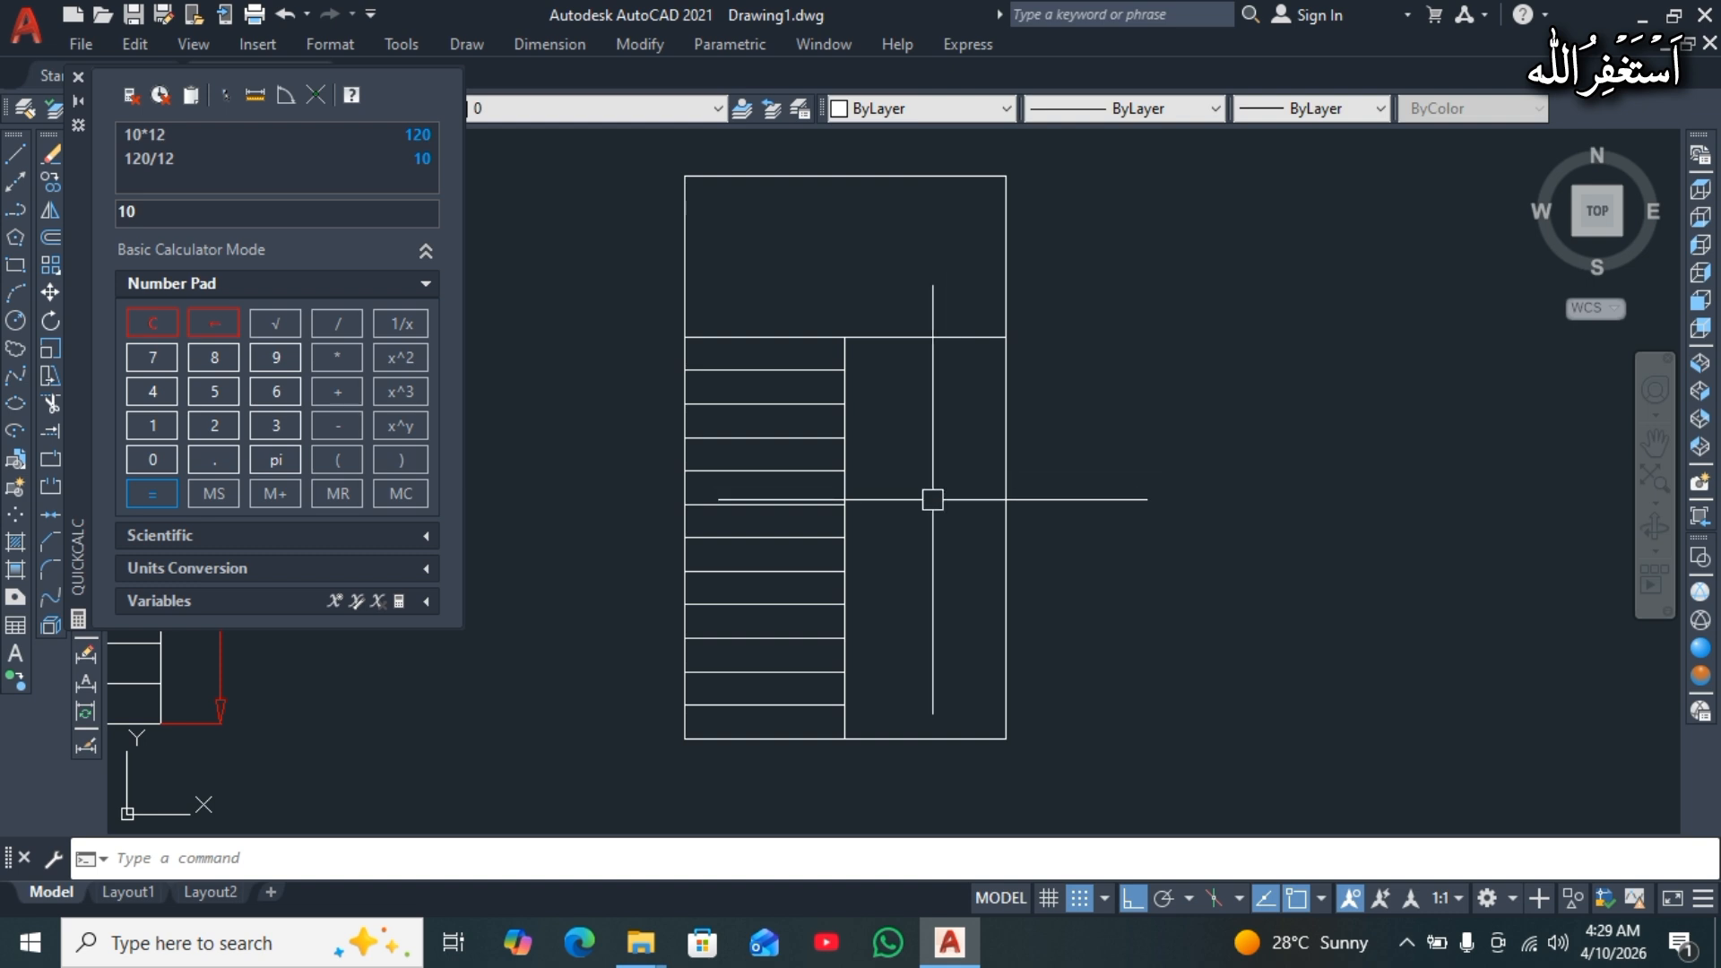
type("o")
key("Return")
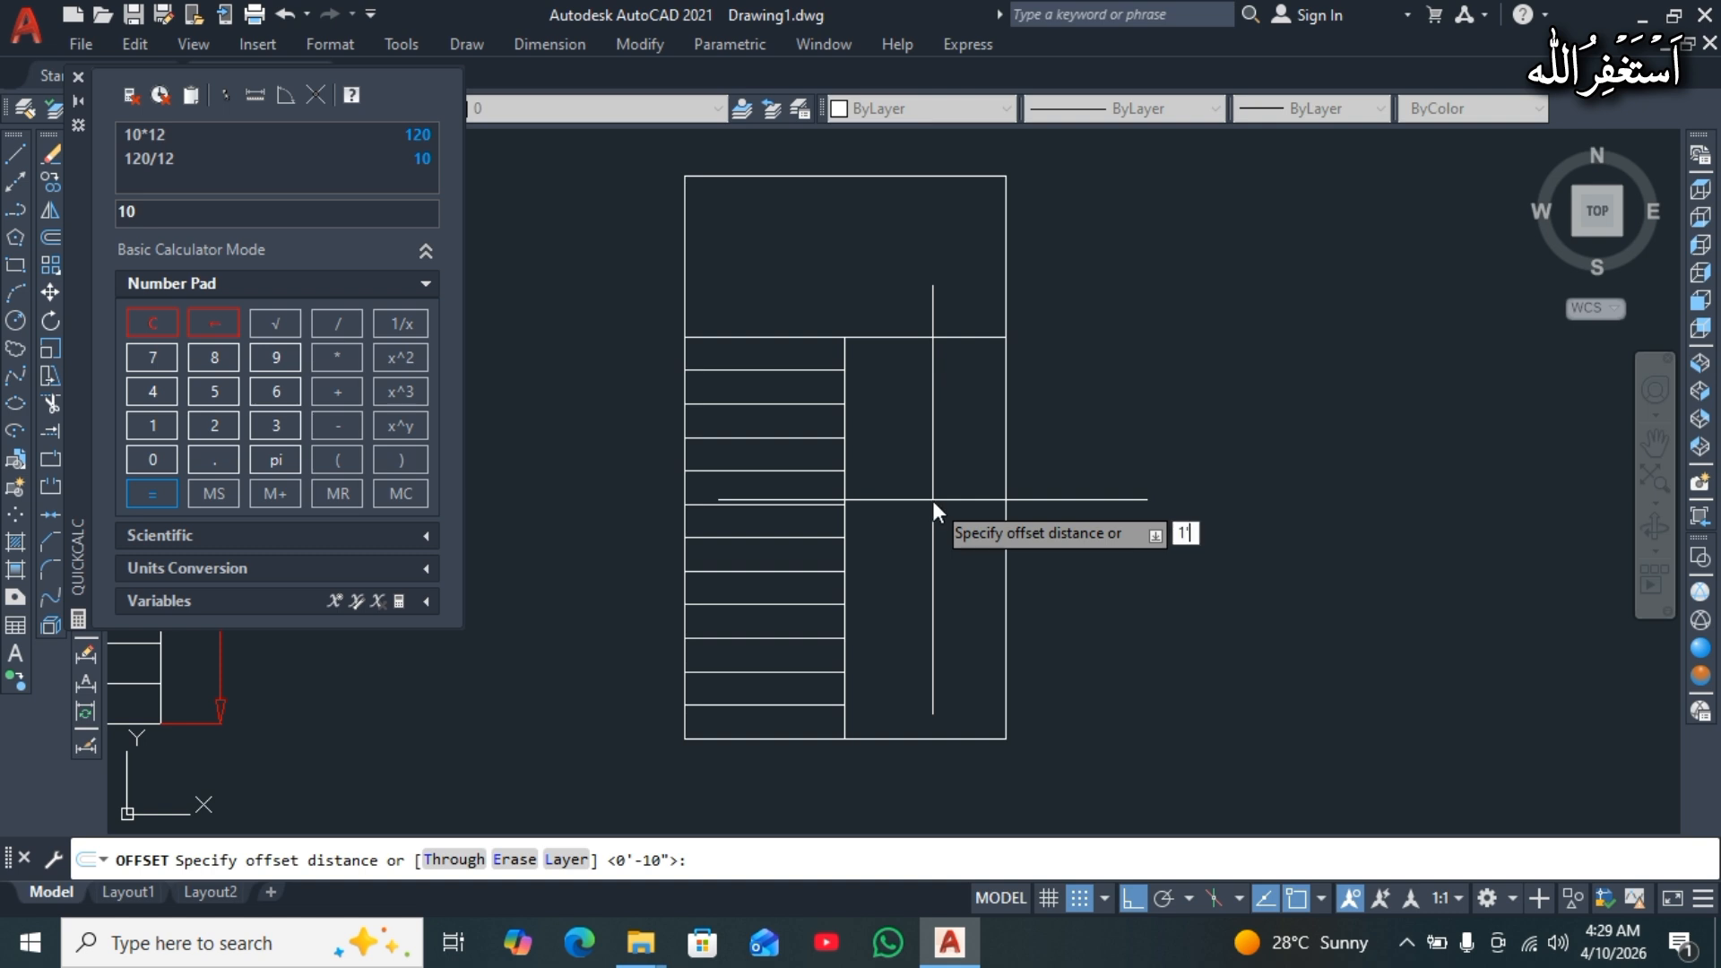
type("1")
key("Return")
left_click(911, 739)
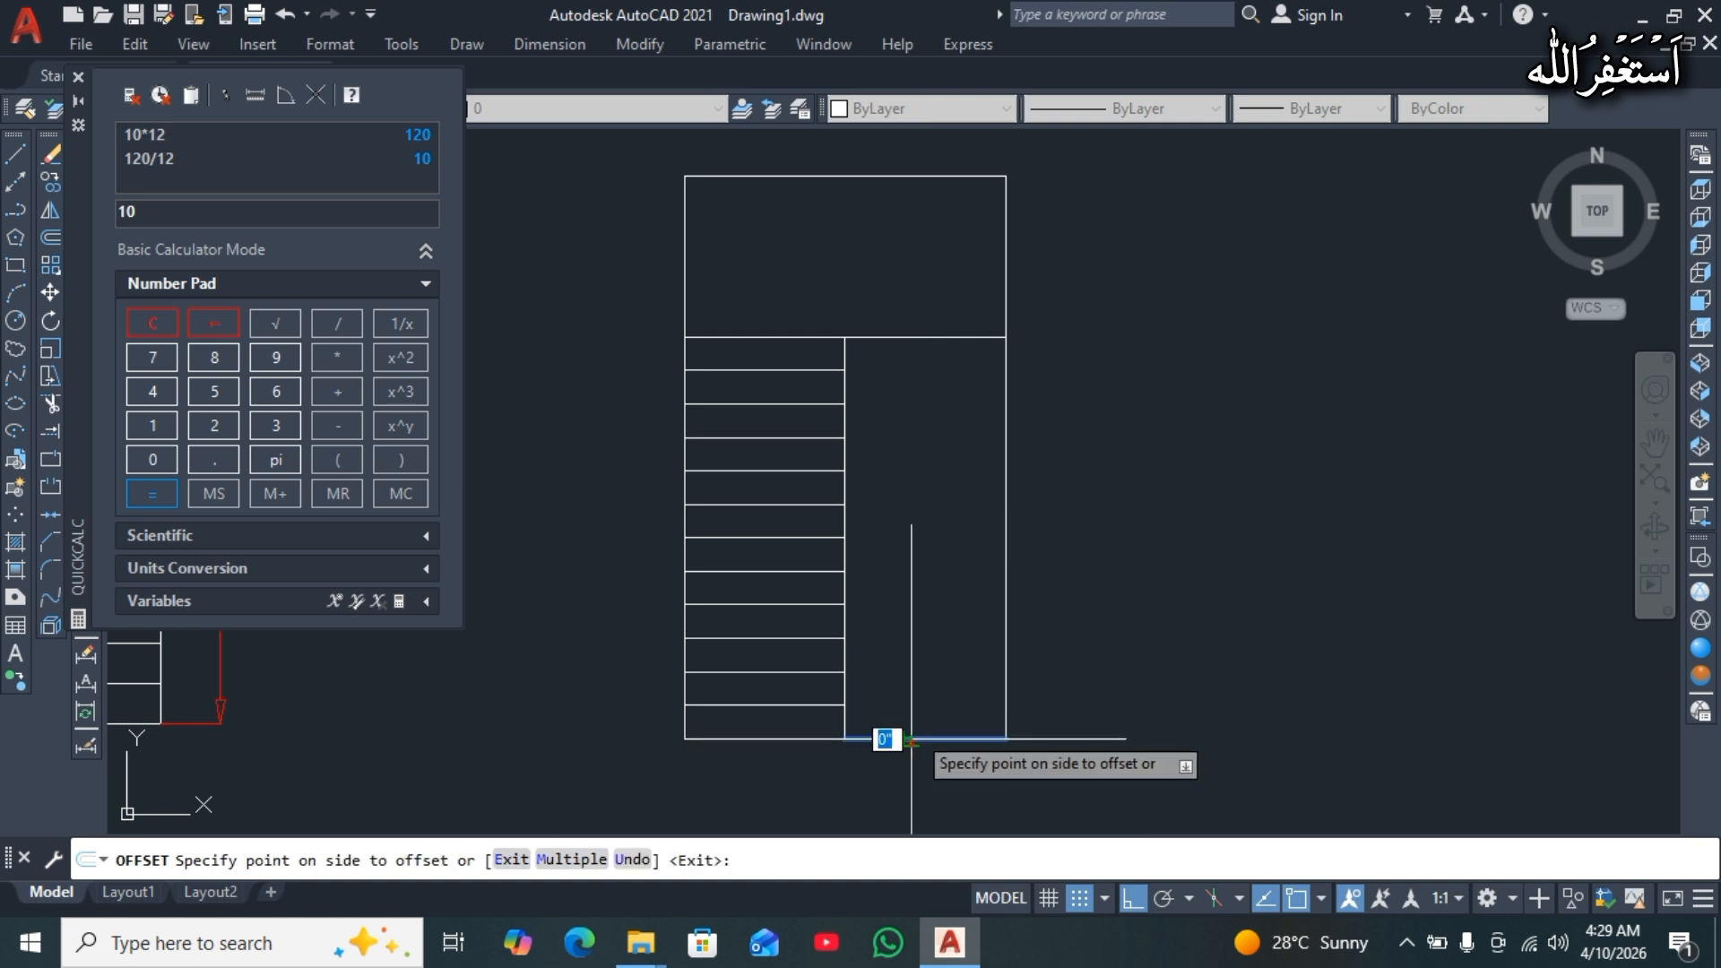
type("m")
key("Return")
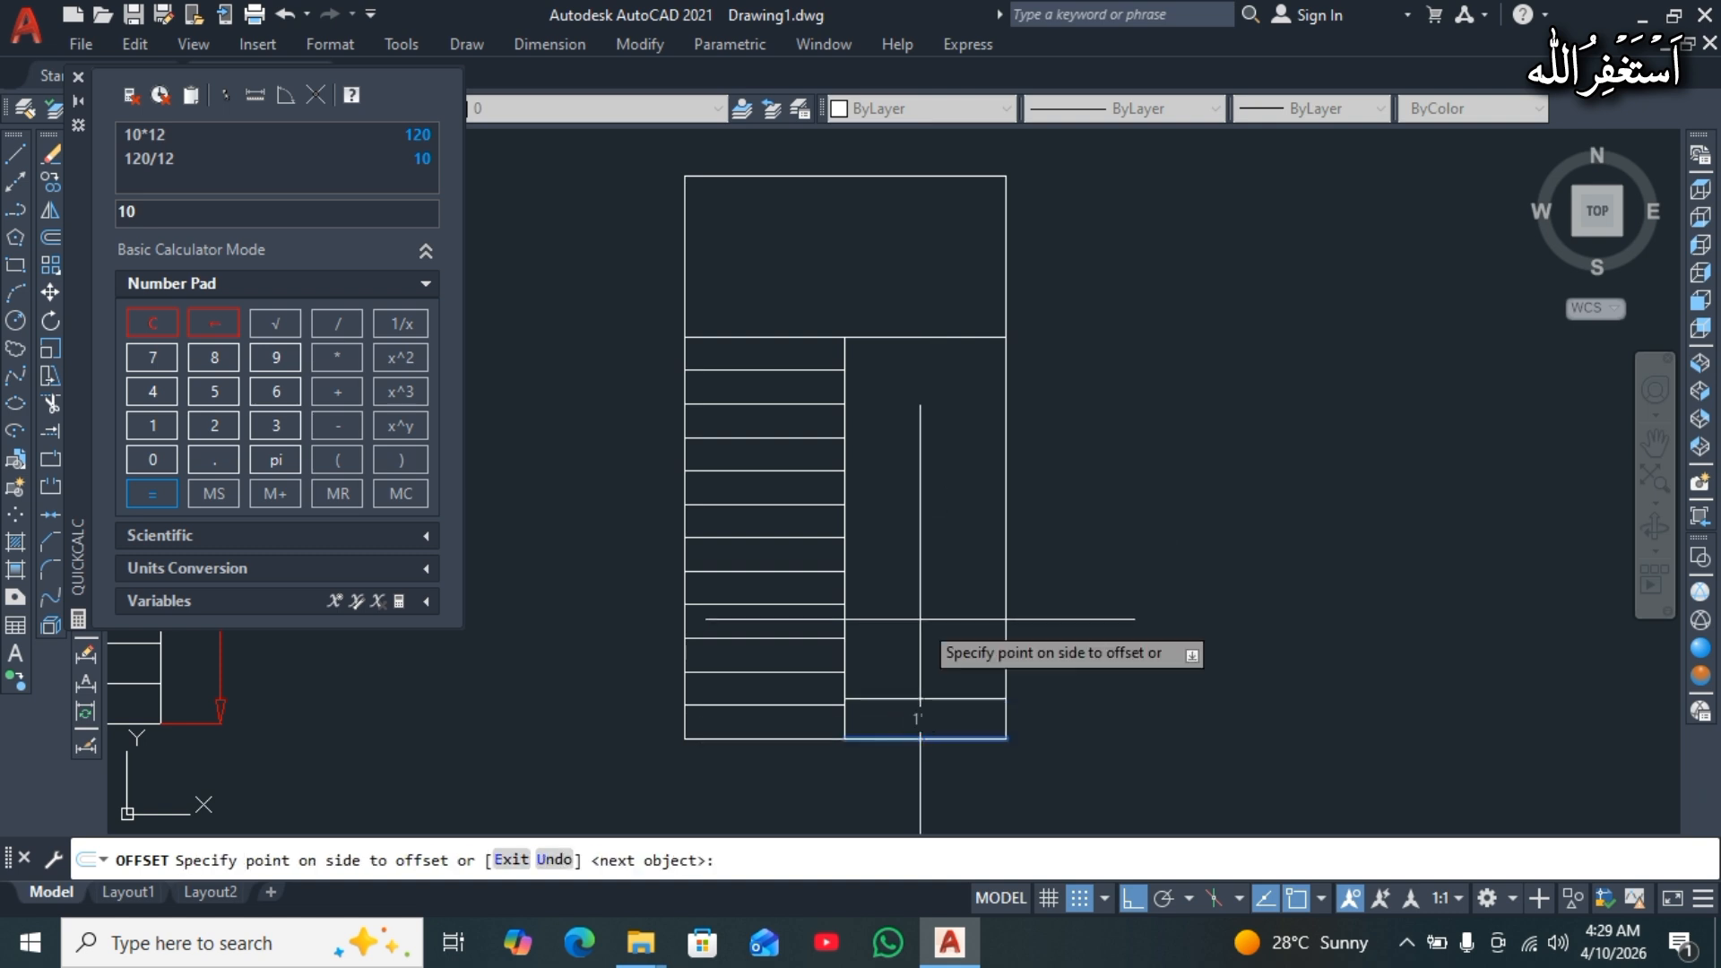
left_click(965, 554)
left_click(1027, 517)
left_click(1164, 491)
left_click(1185, 477)
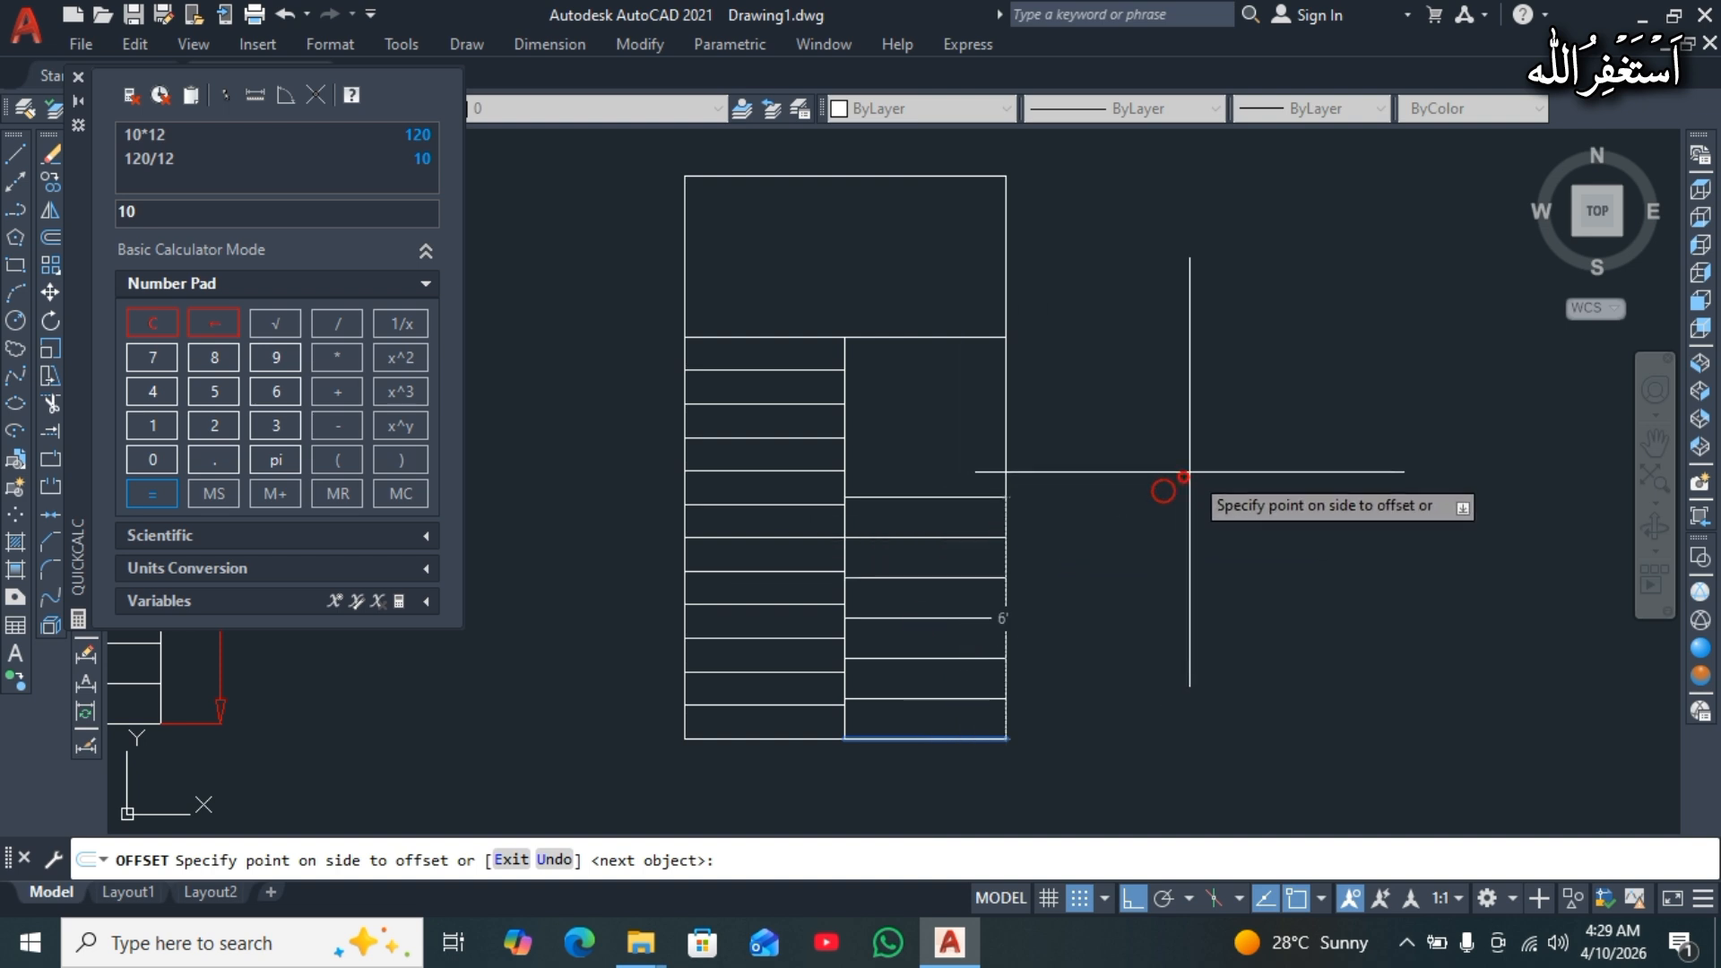
left_click(1198, 465)
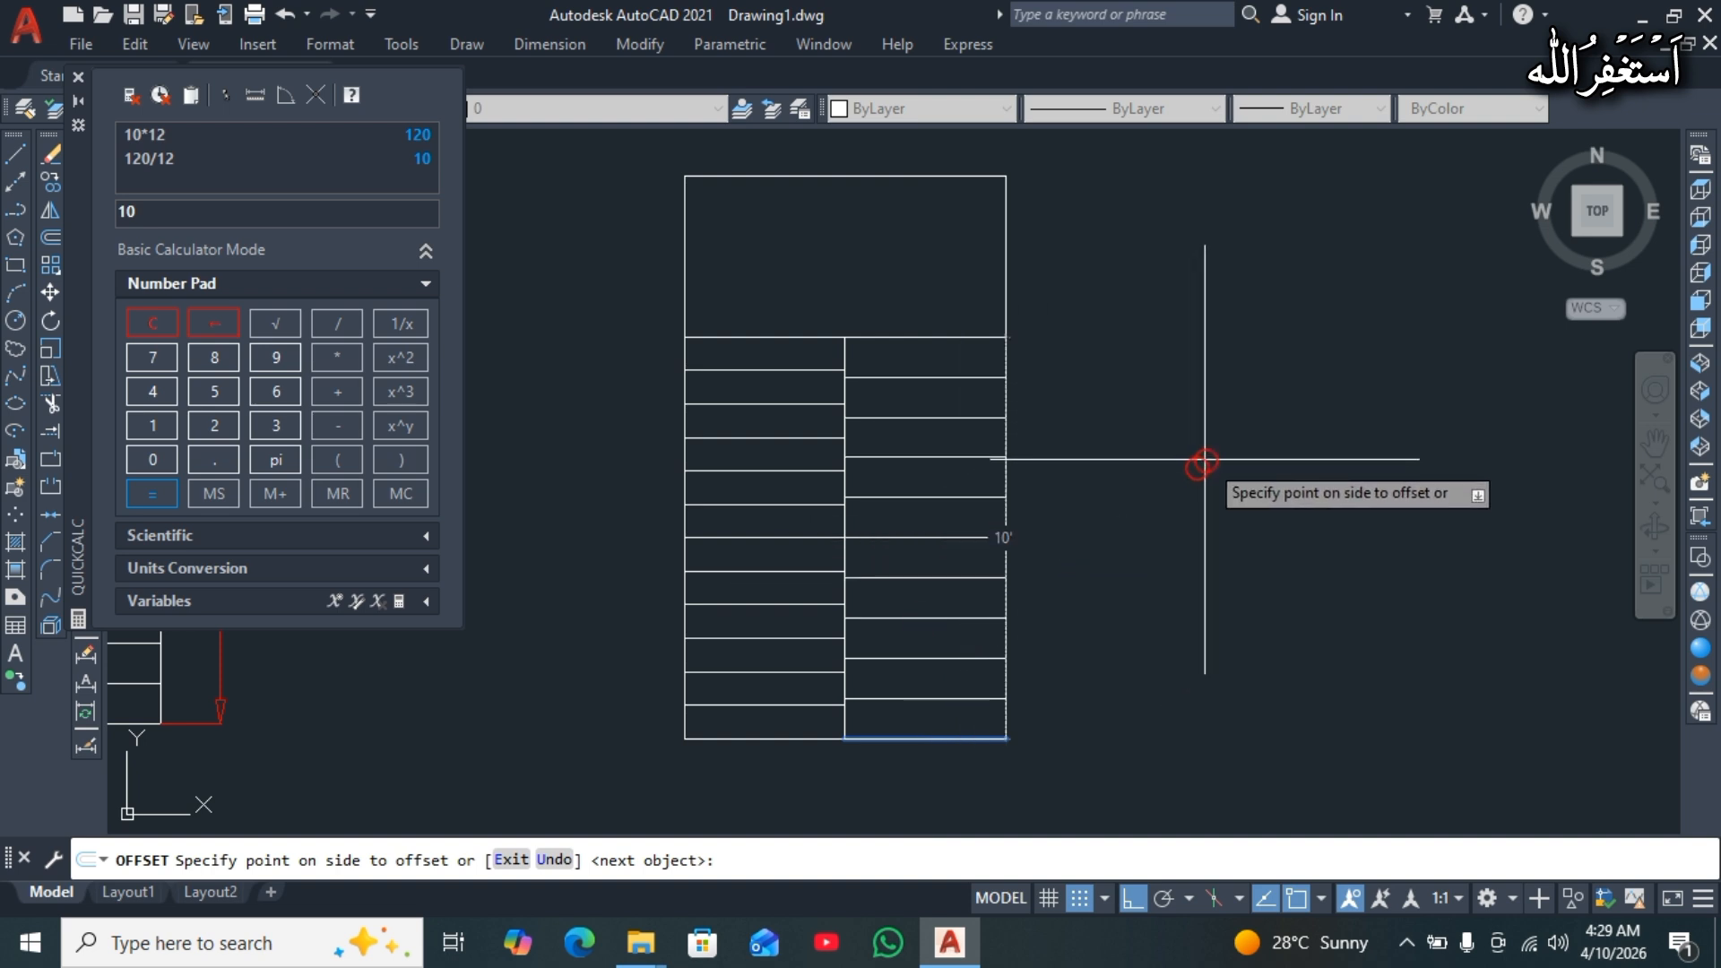
key("Escape")
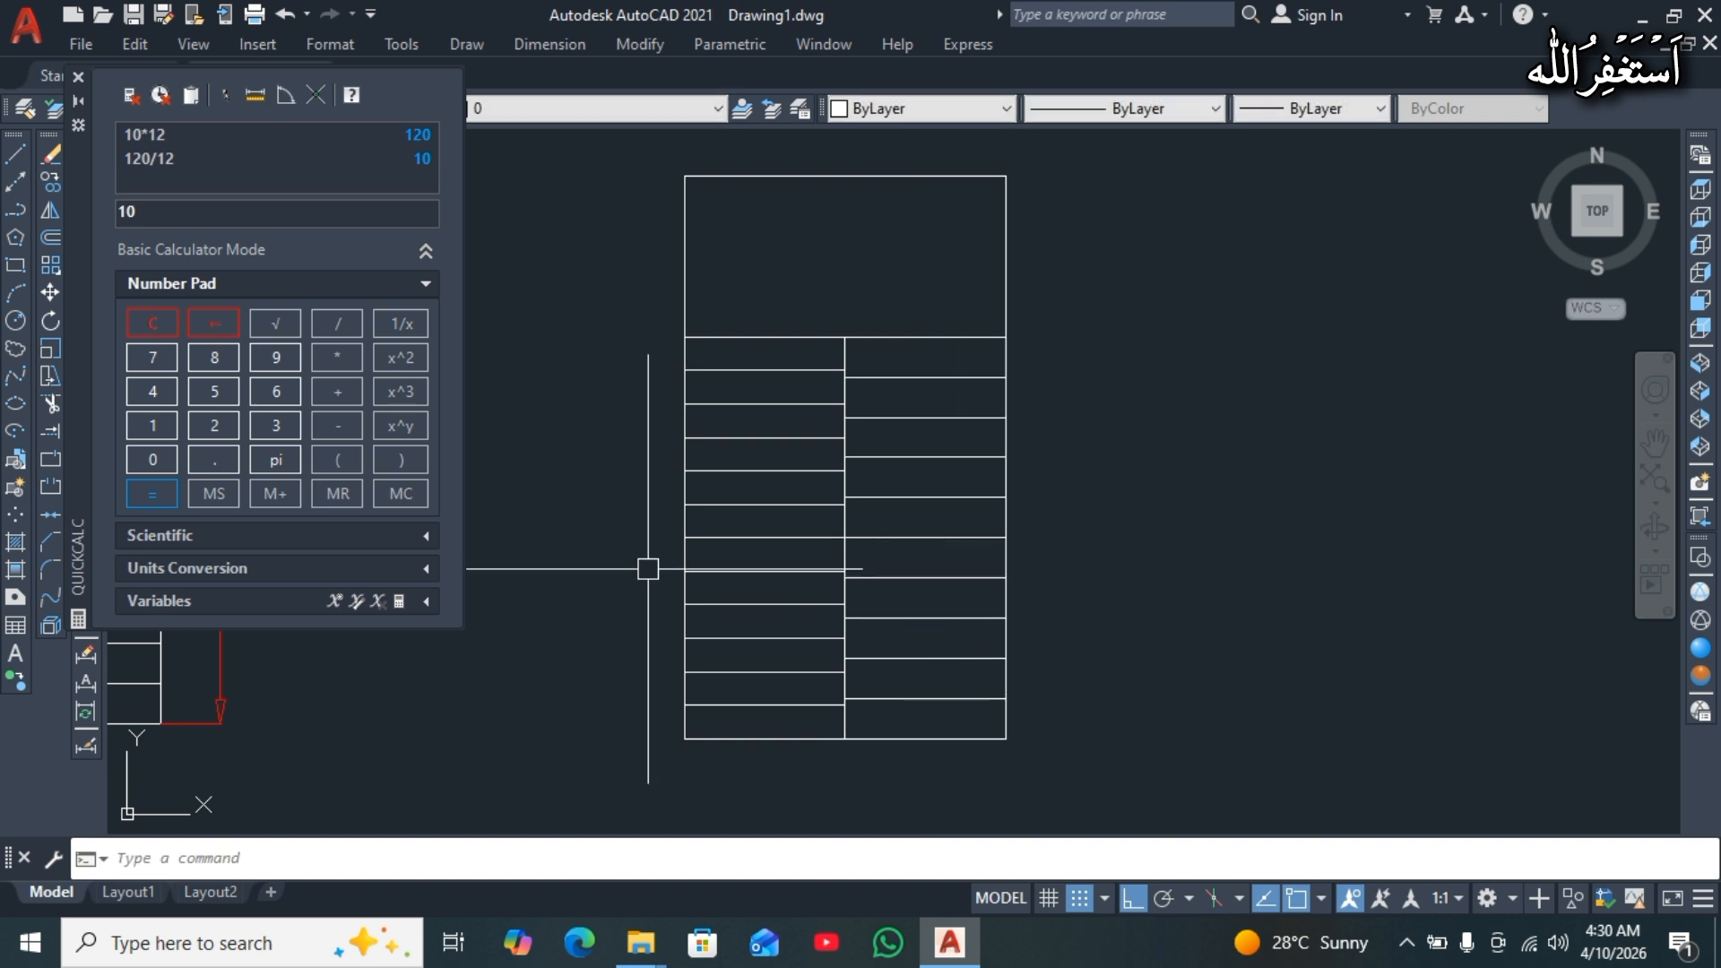
Draw a U-shaped polyline from the left flight's second tread midpoint, up across the landing and down the right flight's centre.
type("PL")
key("Return")
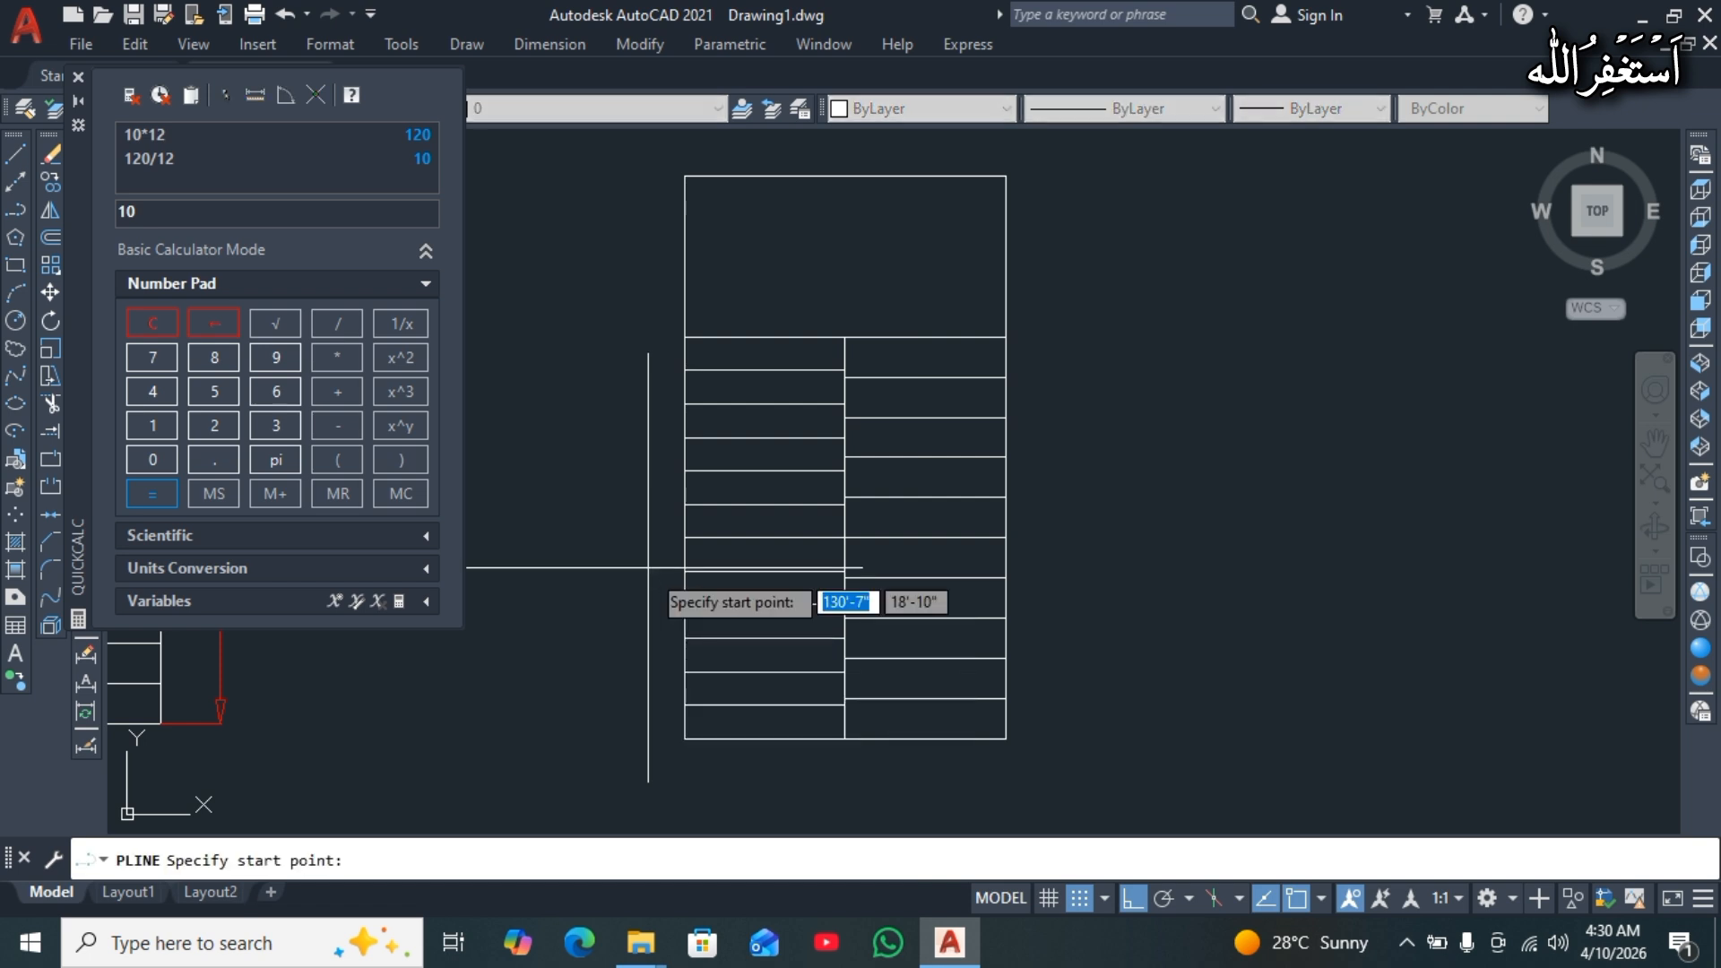
left_click(764, 670)
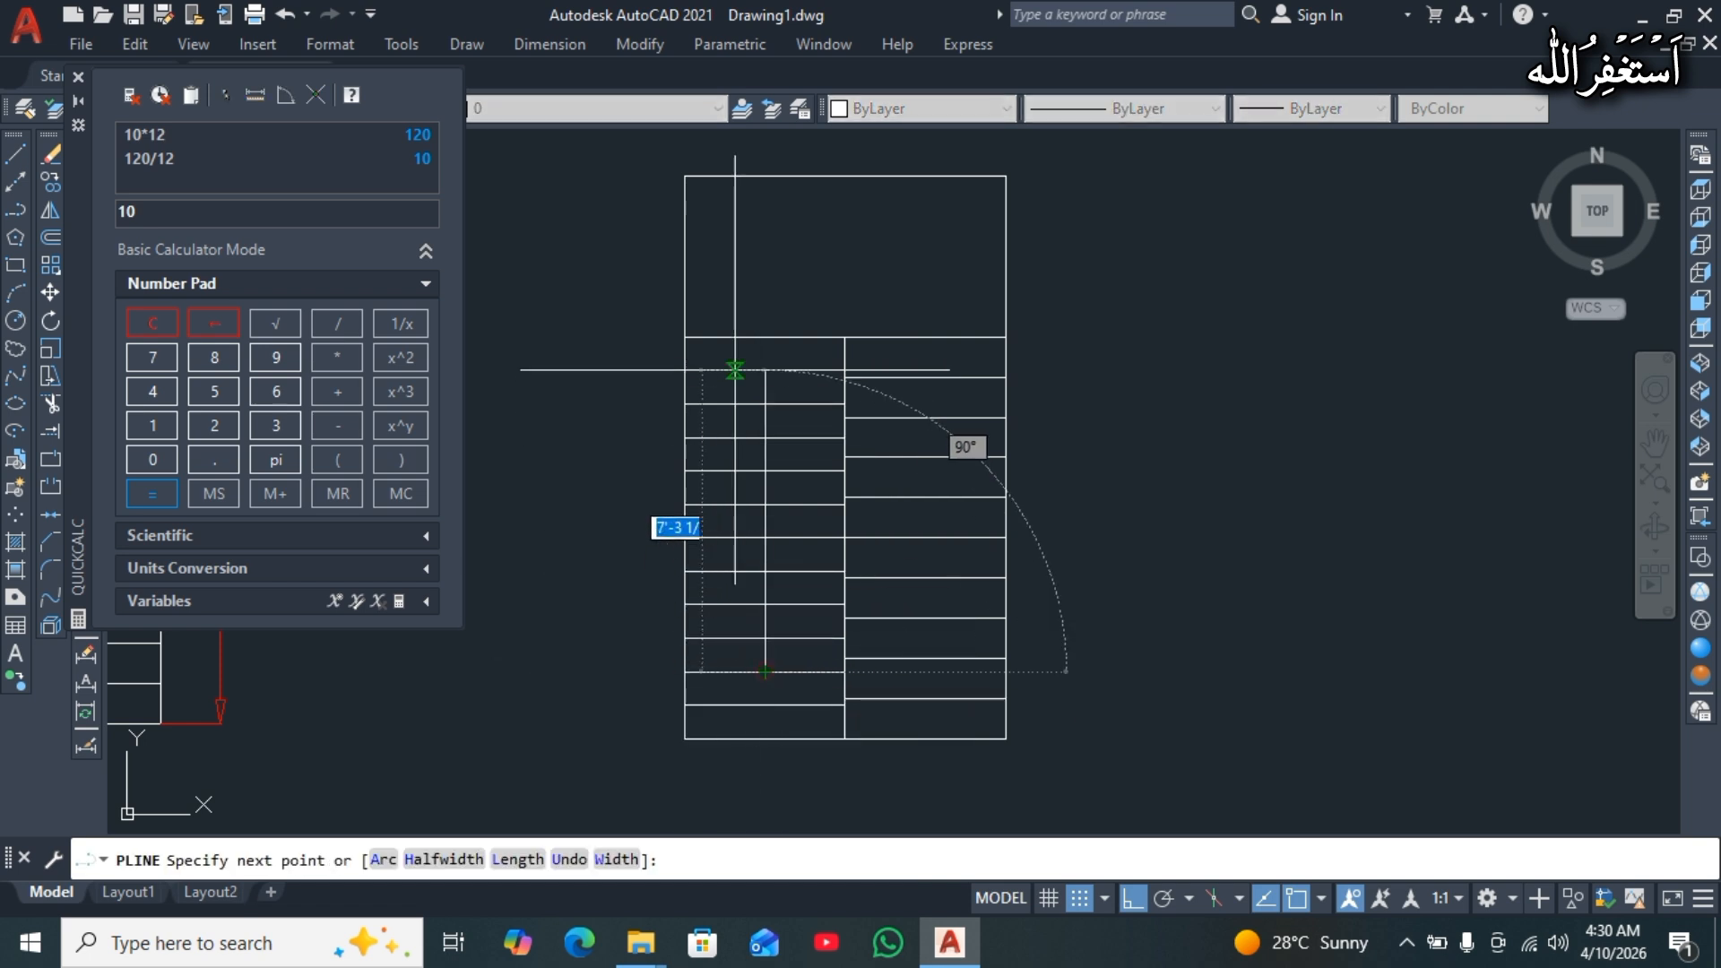
left_click(764, 249)
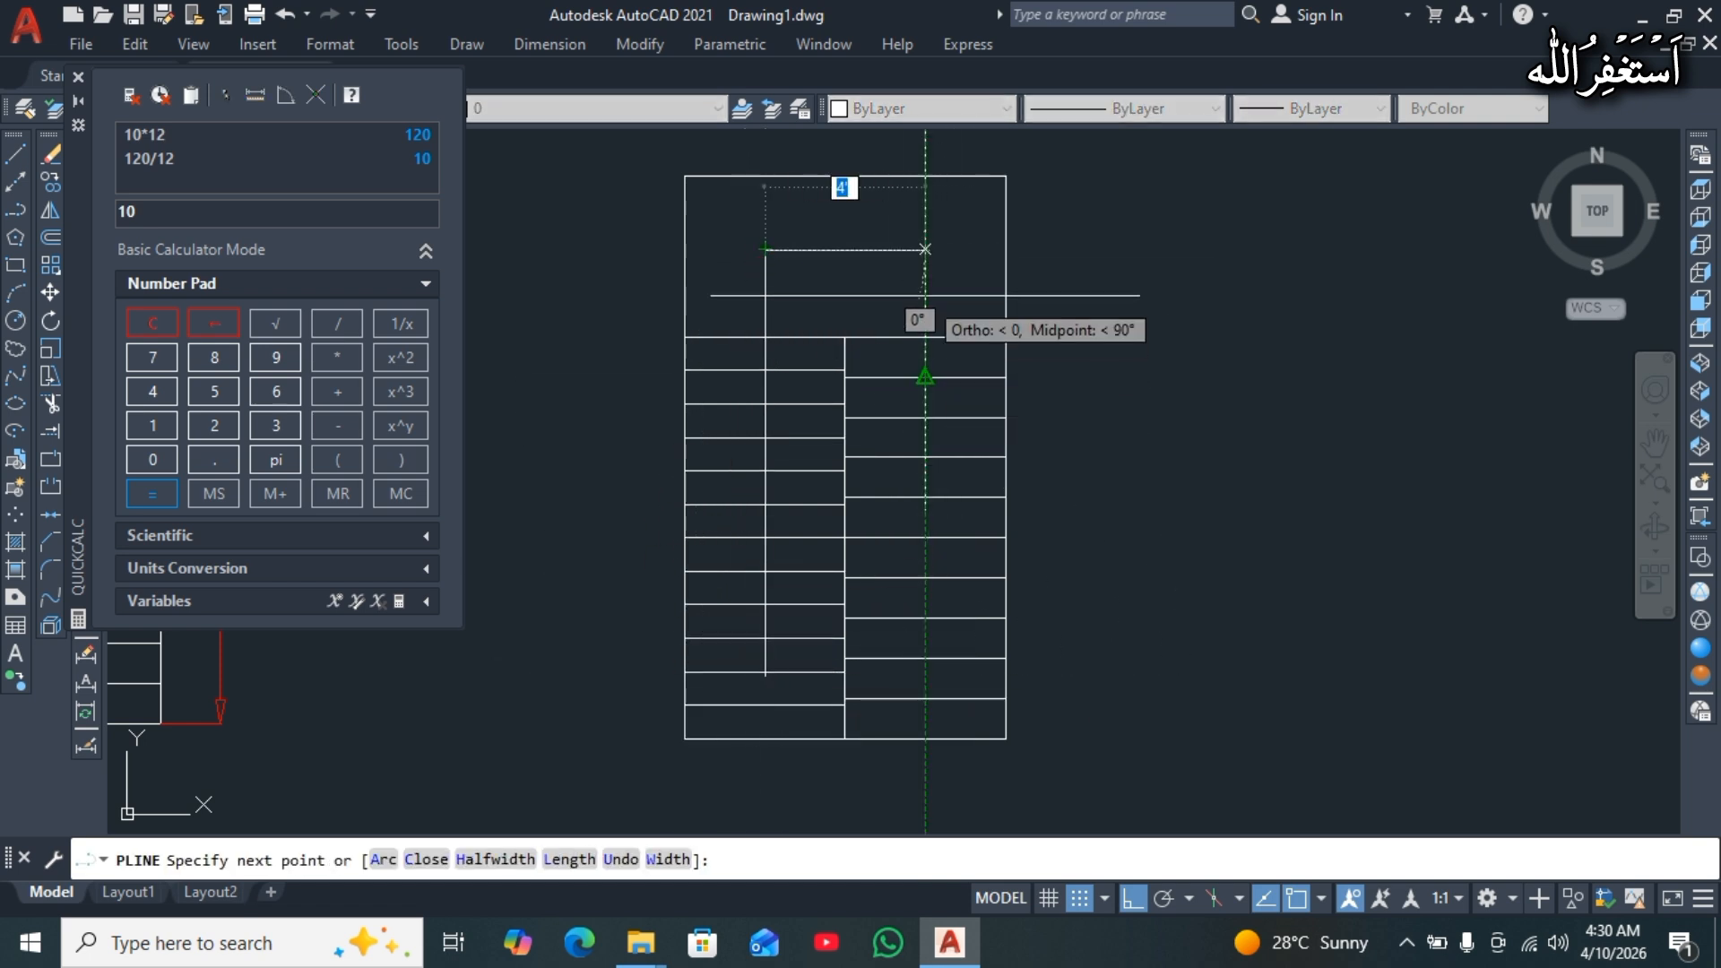
left_click(943, 255)
left_click(926, 573)
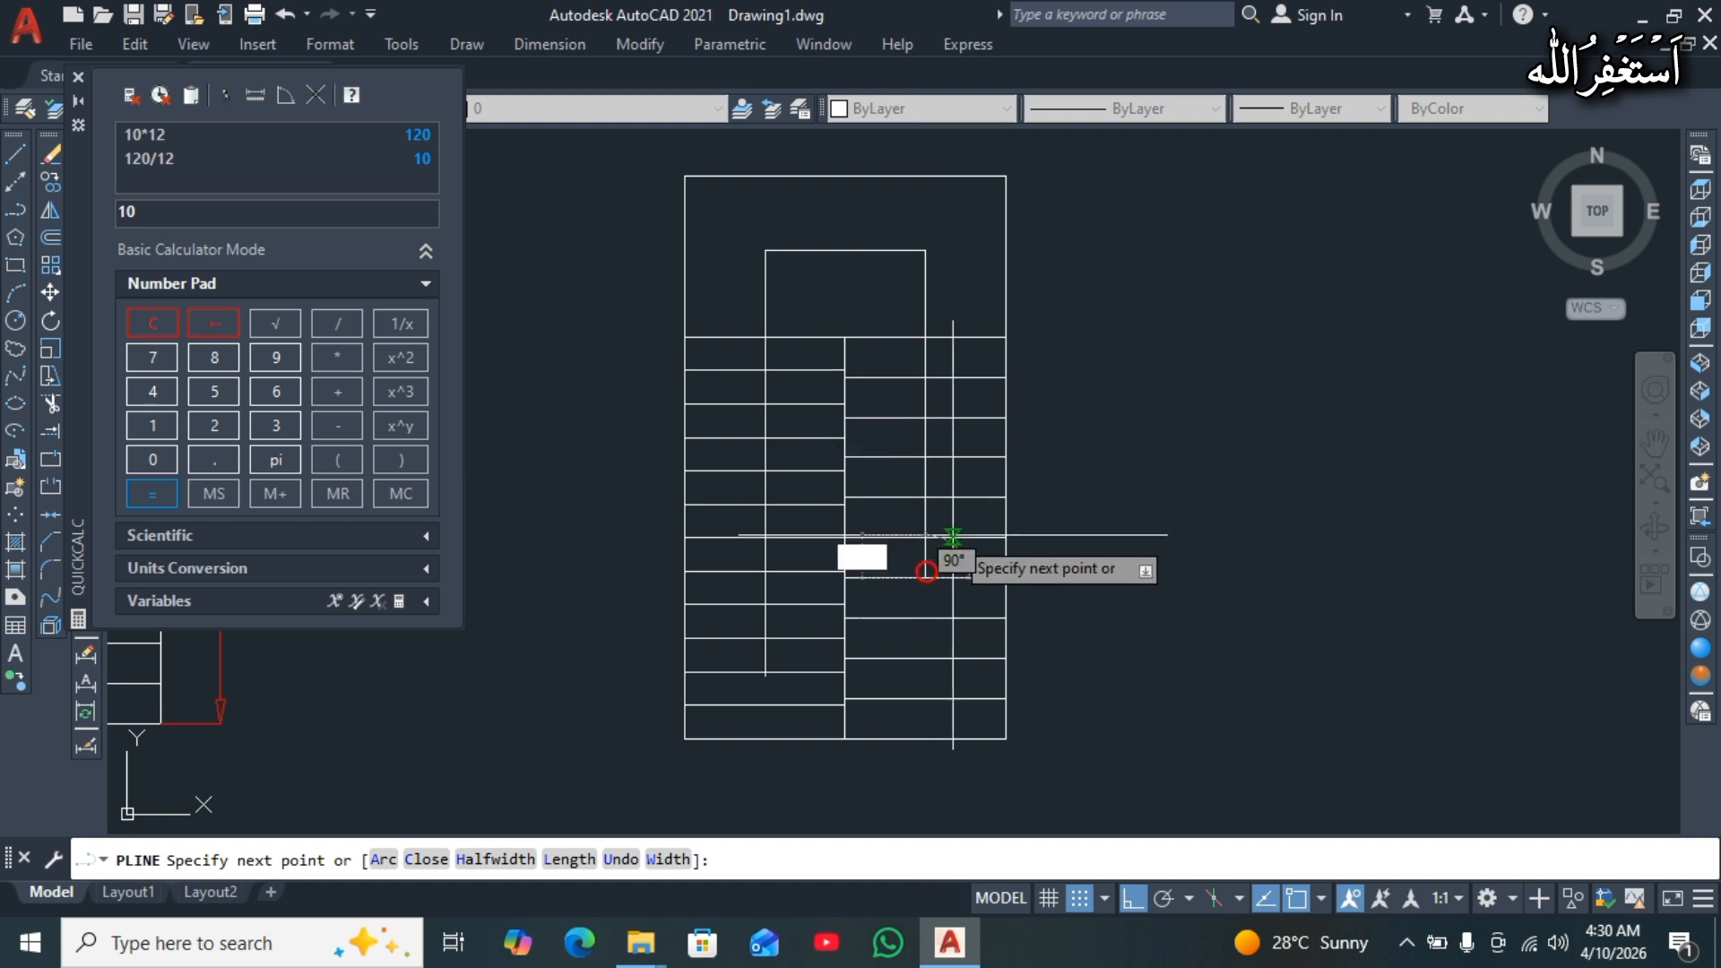
key("Return")
Draw a V-shaped polyline arrowhead at the lower end of the direction line on the right flight.
key("Return")
left_click(924, 577)
left_click(900, 539)
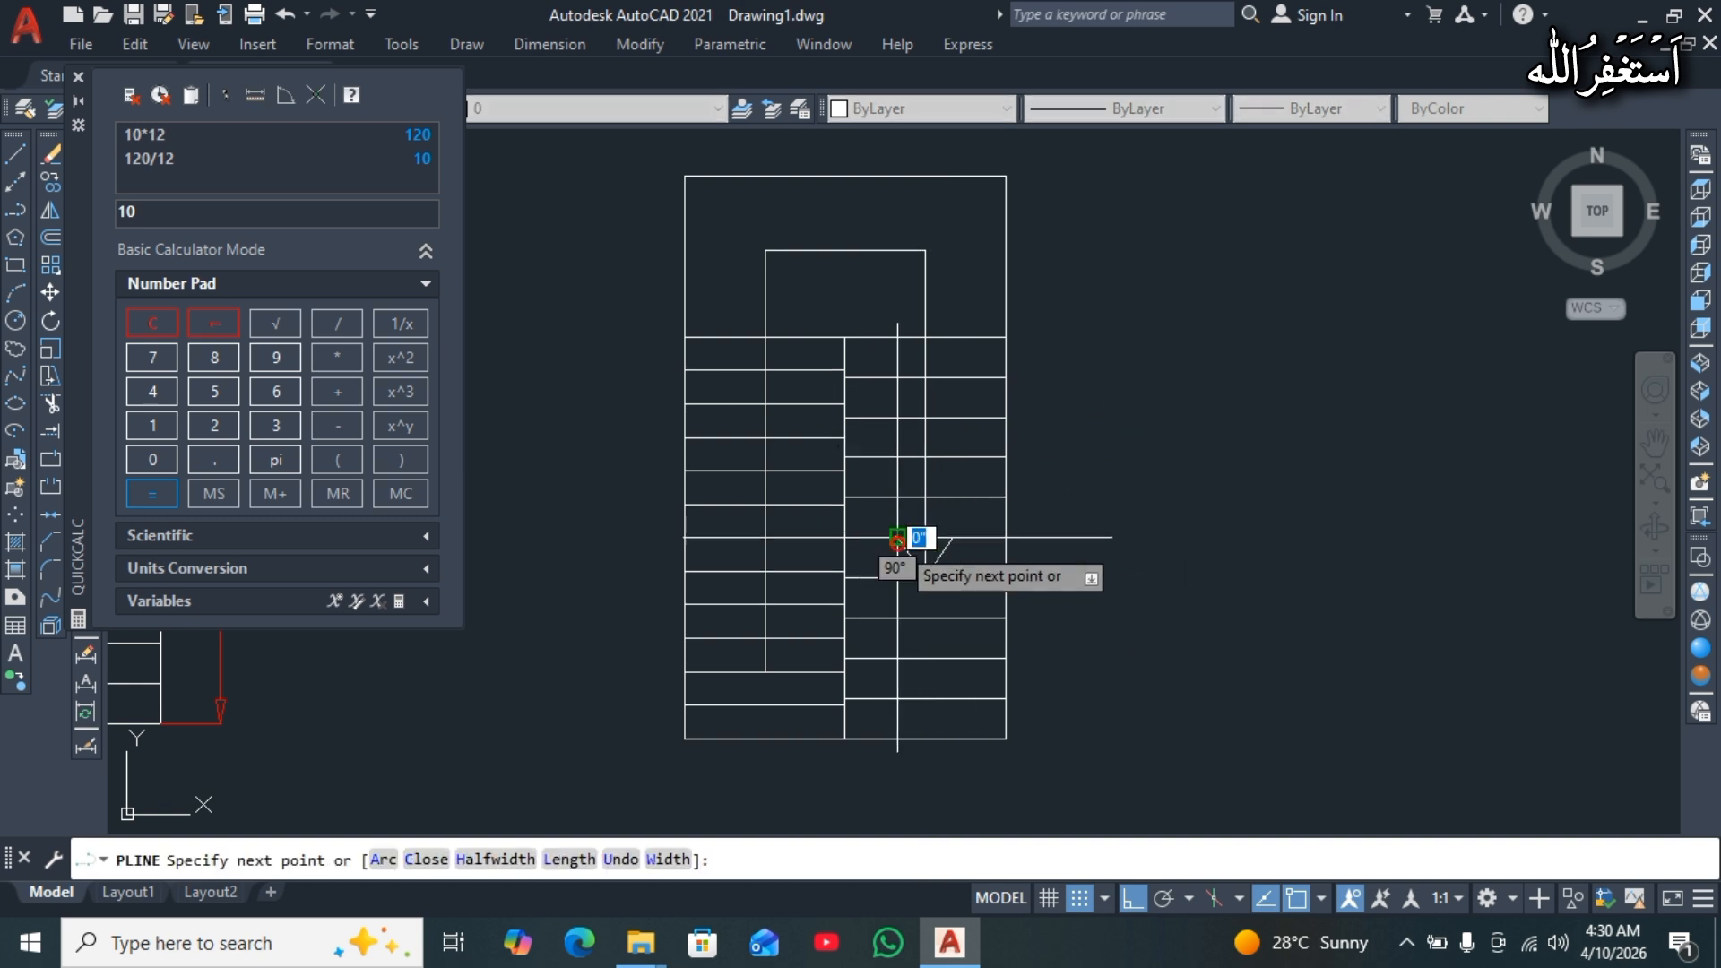
key("Return")
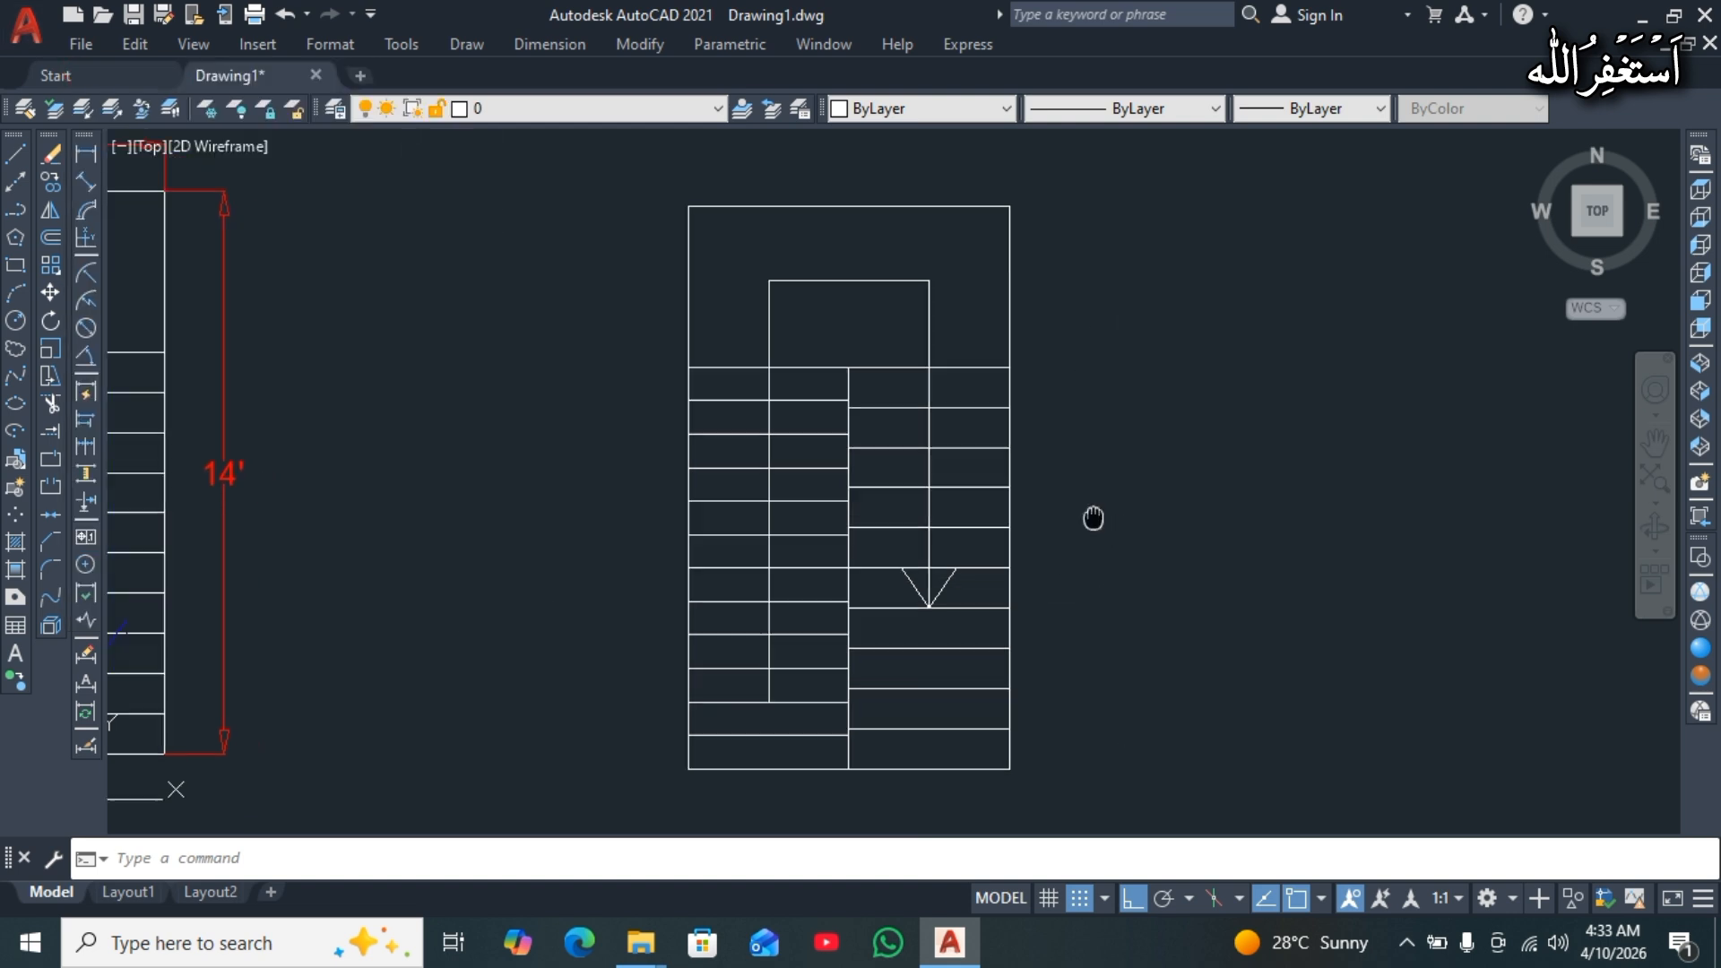
Dimension the staircase's overall length along its right edge and its overall width above the top edge.
type("dim")
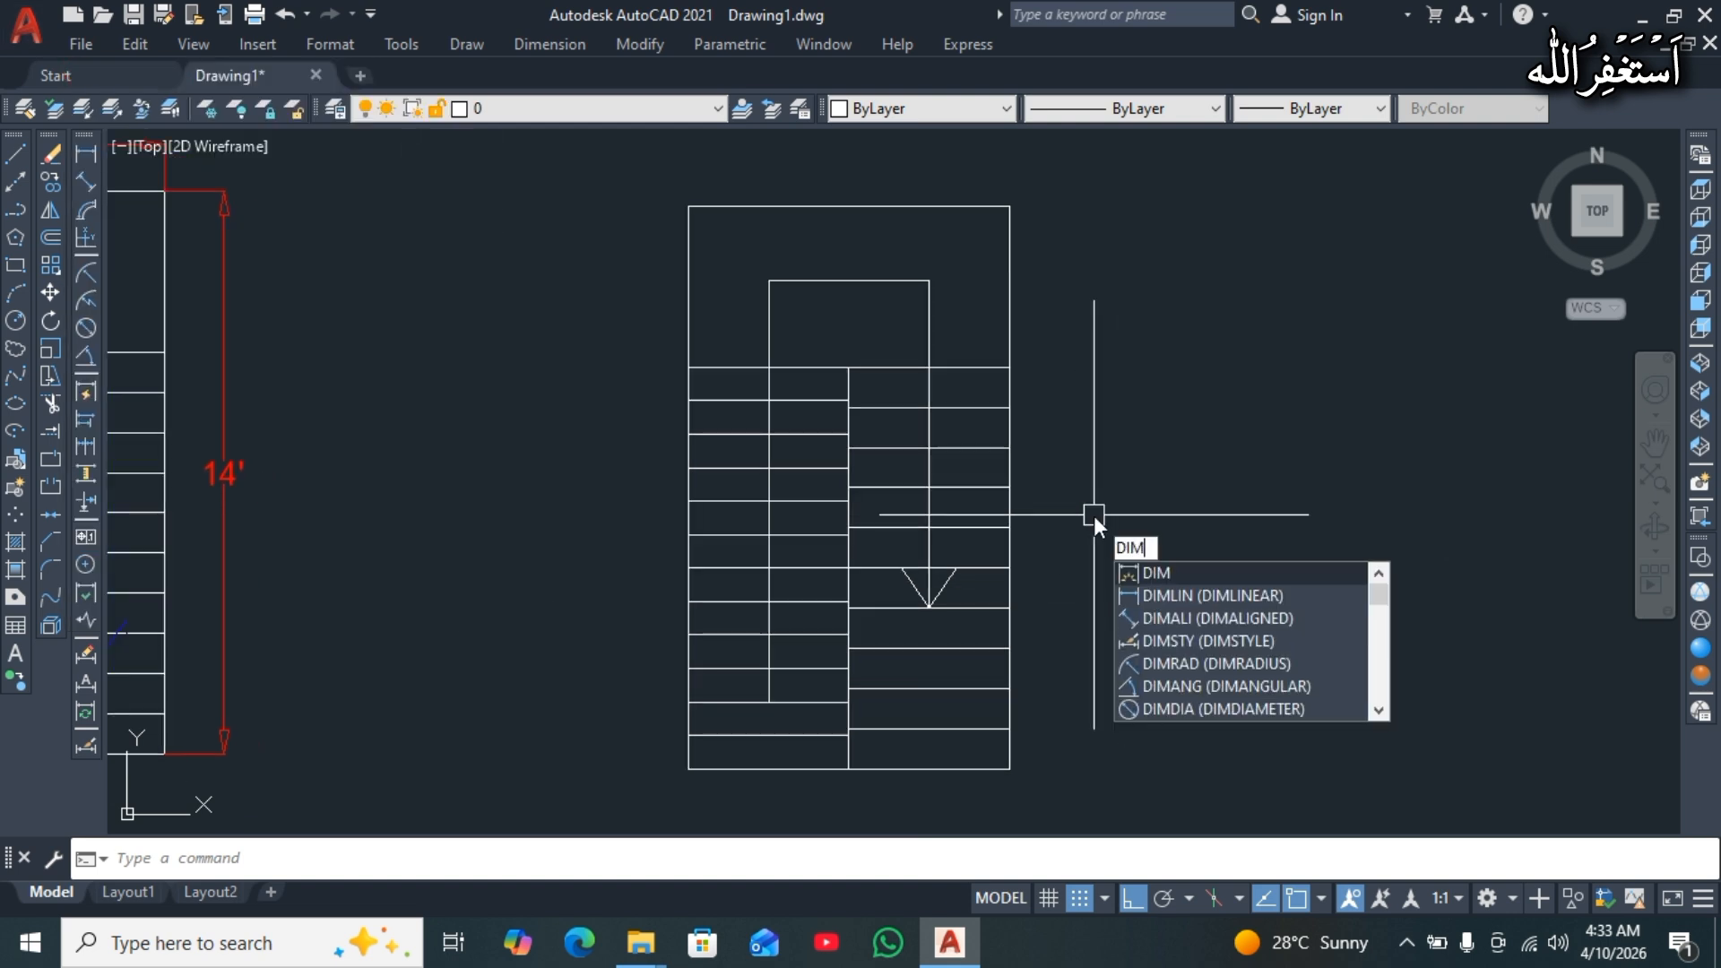
key("Return")
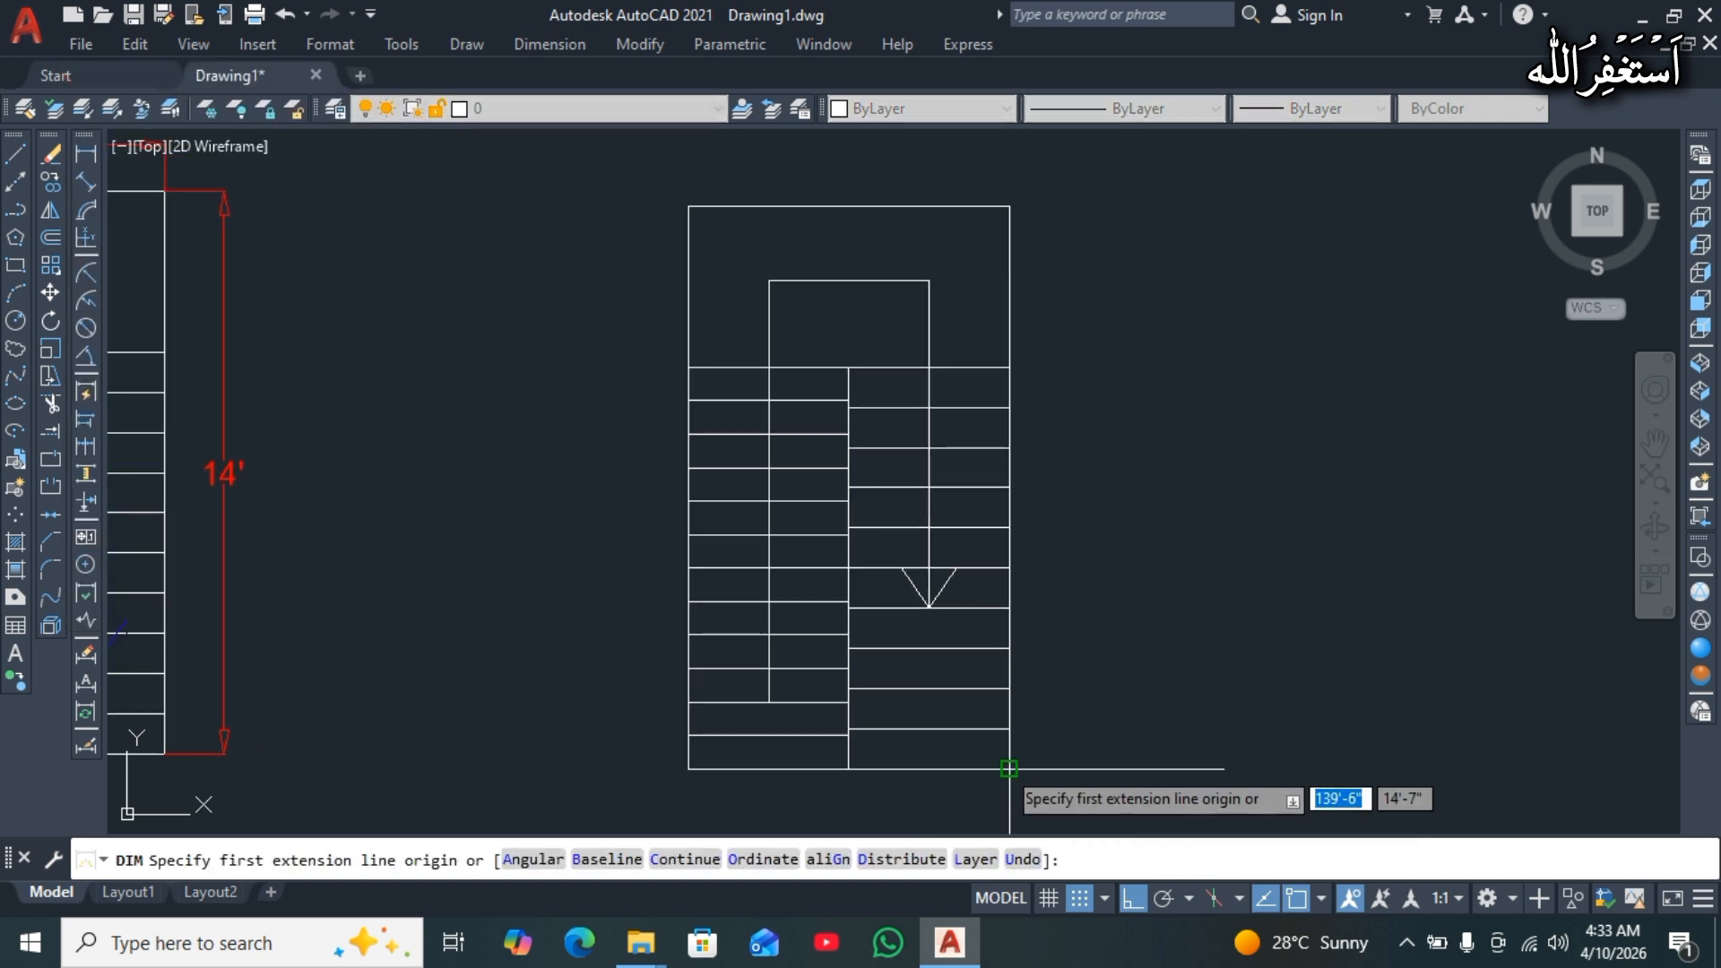
left_click(1009, 767)
left_click(1009, 207)
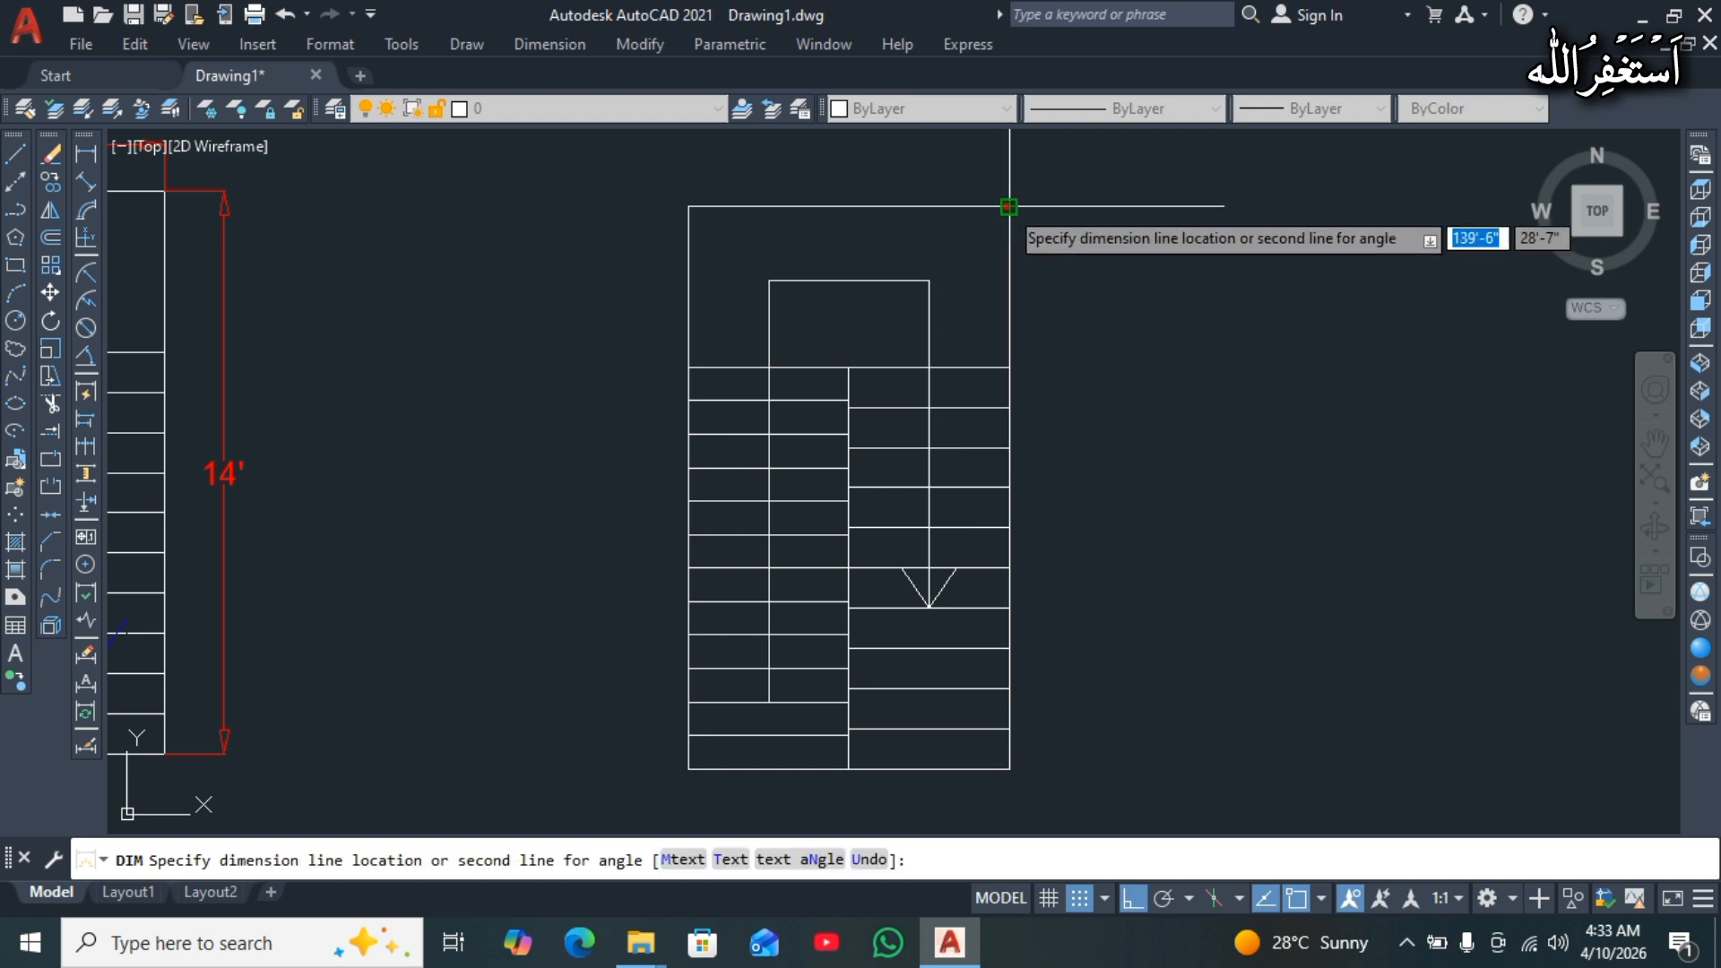
left_click(1037, 208)
left_click(1011, 207)
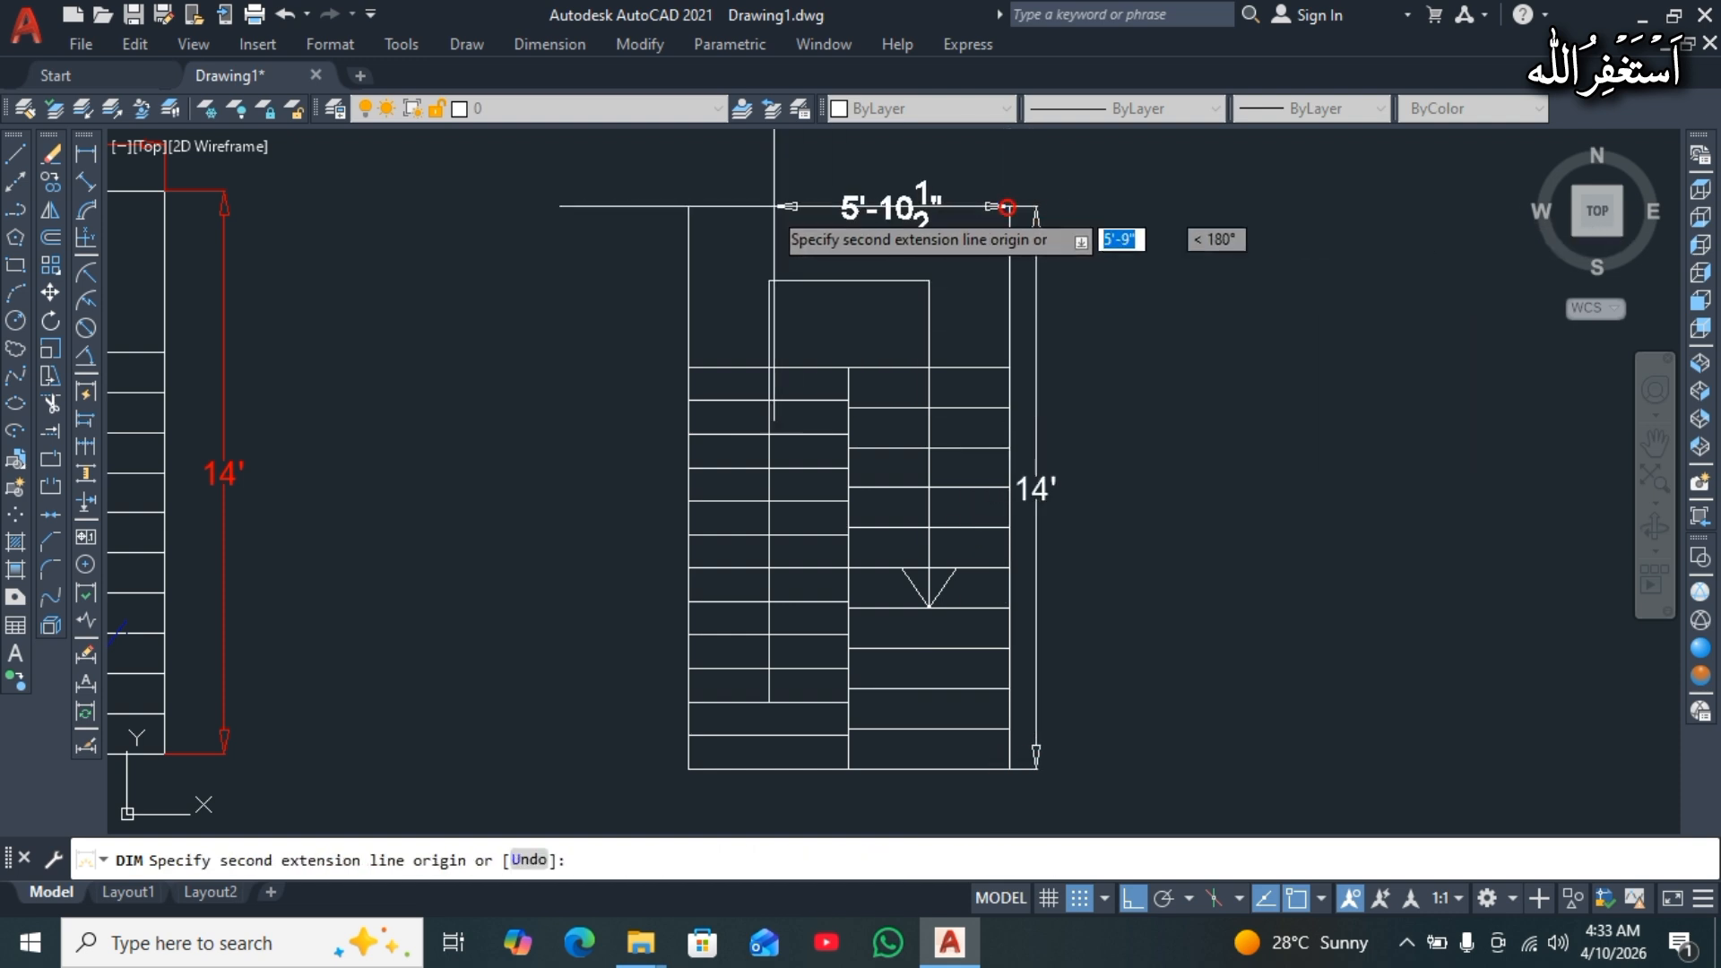
left_click(689, 207)
left_click(685, 176)
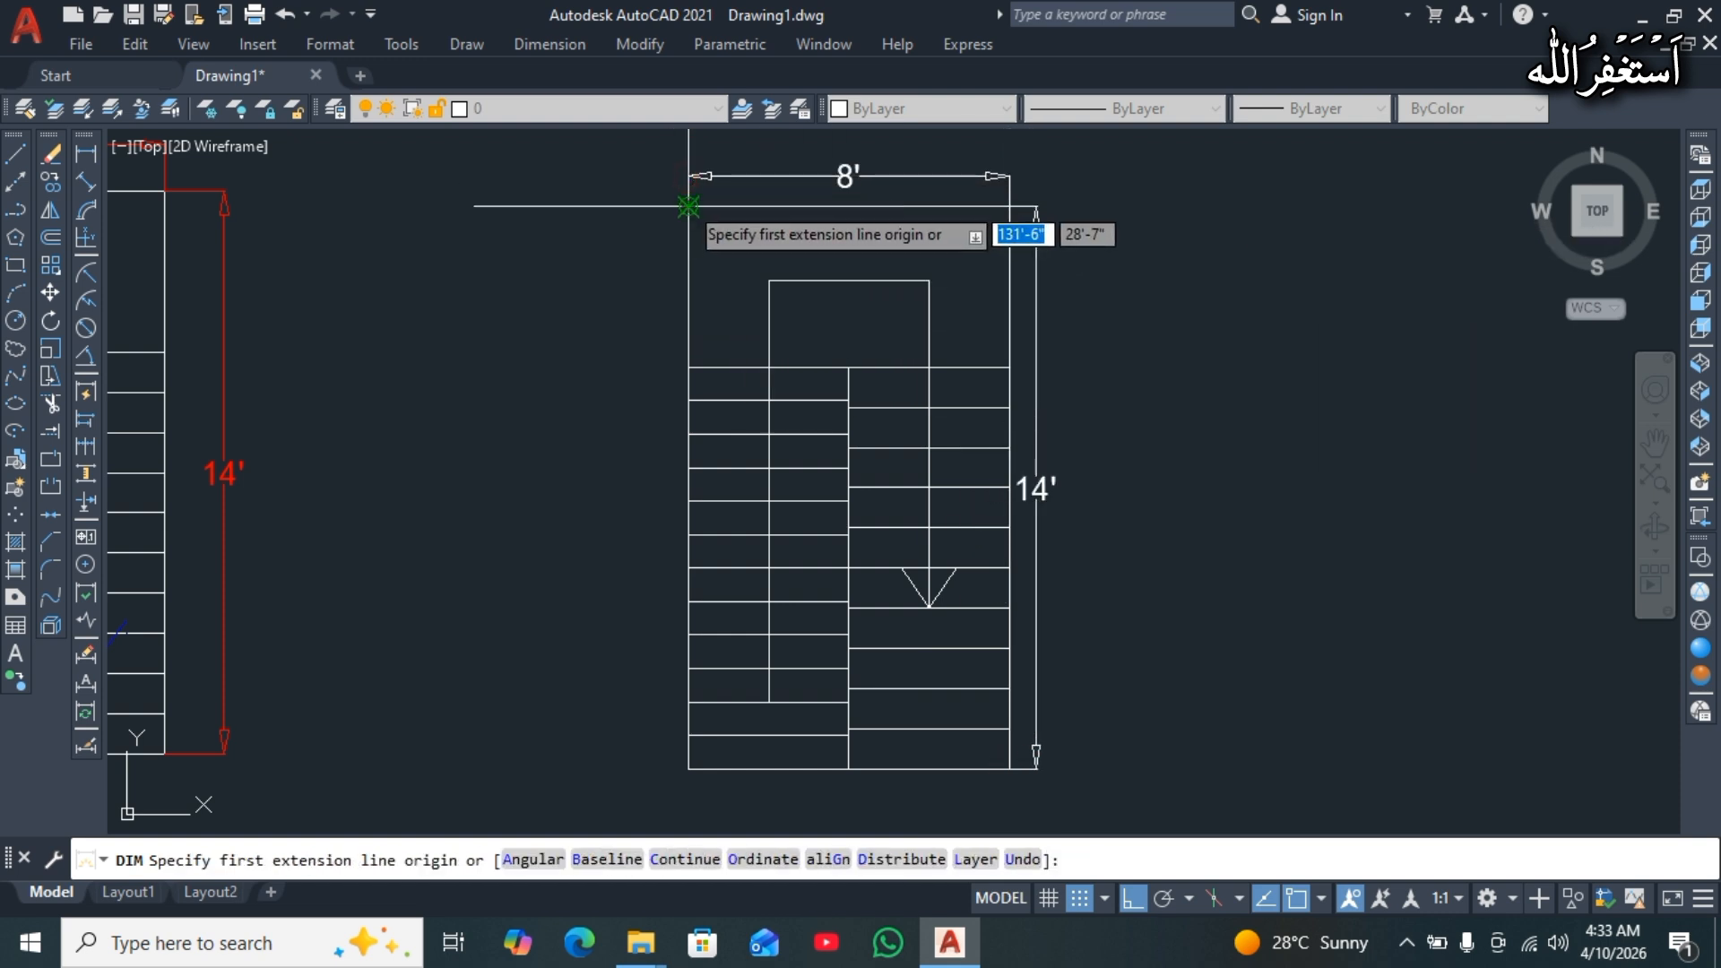
Dimension the landing's depth beside the plan's left edge and end the dimension command.
left_click(689, 208)
left_click(689, 366)
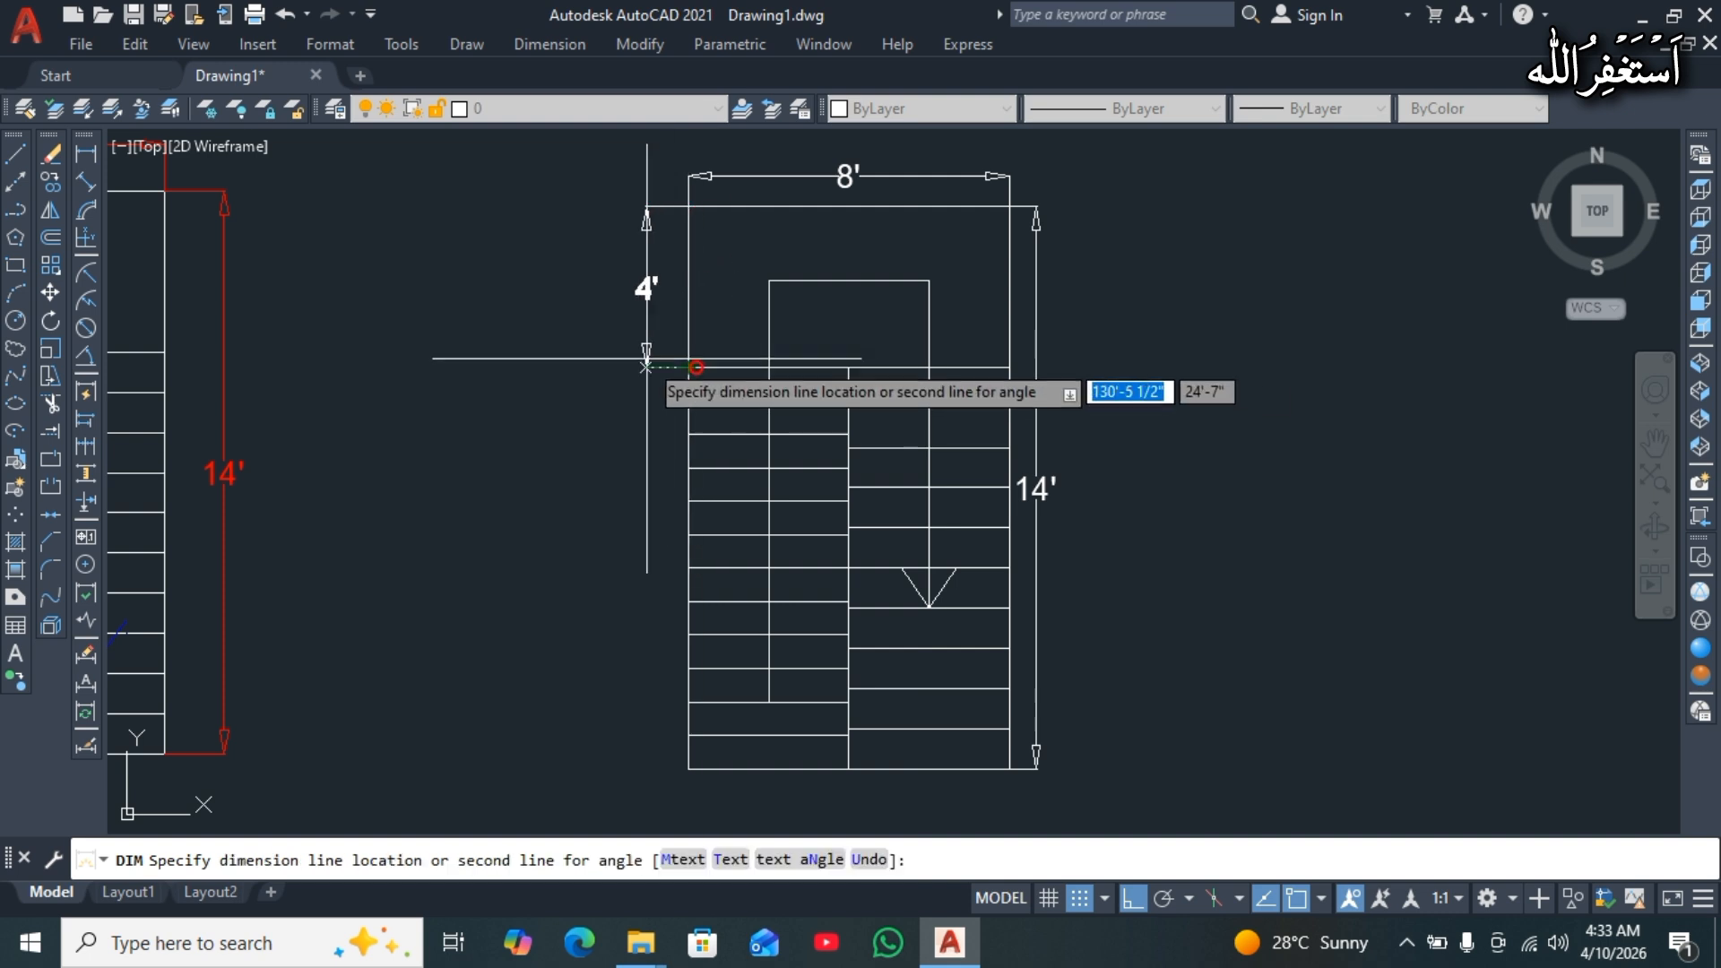
left_click(644, 368)
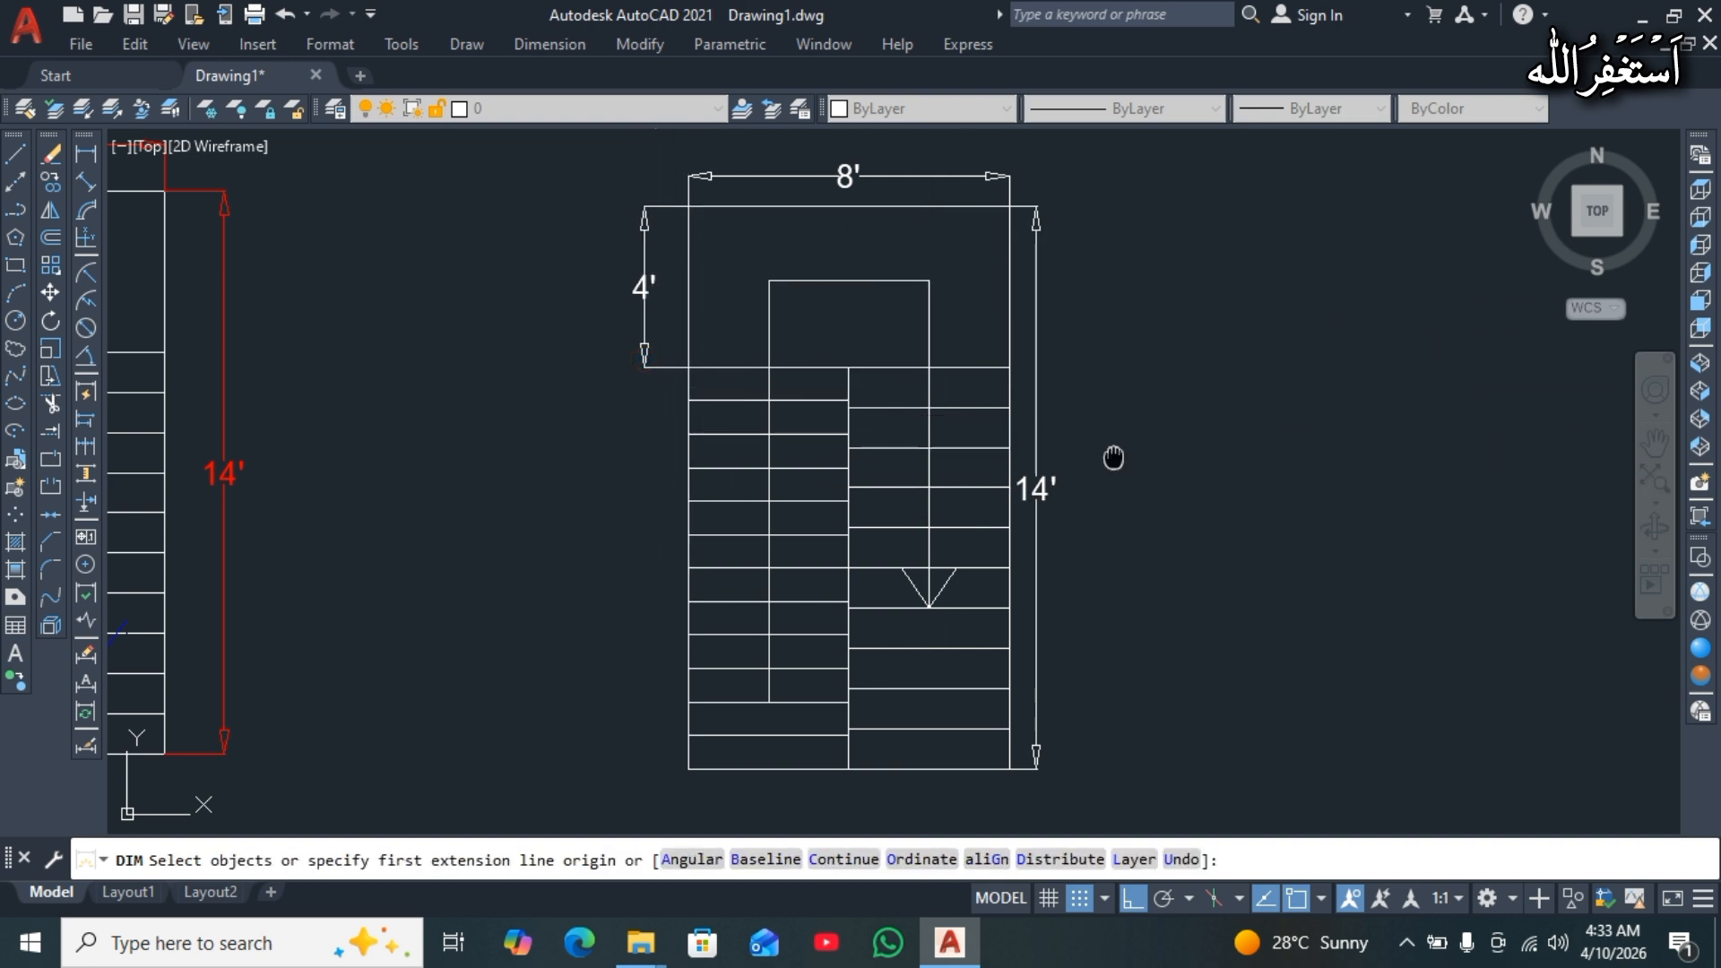
middle_click_drag(1114, 459, 1057, 460)
scroll(1057, 460, "down", 3)
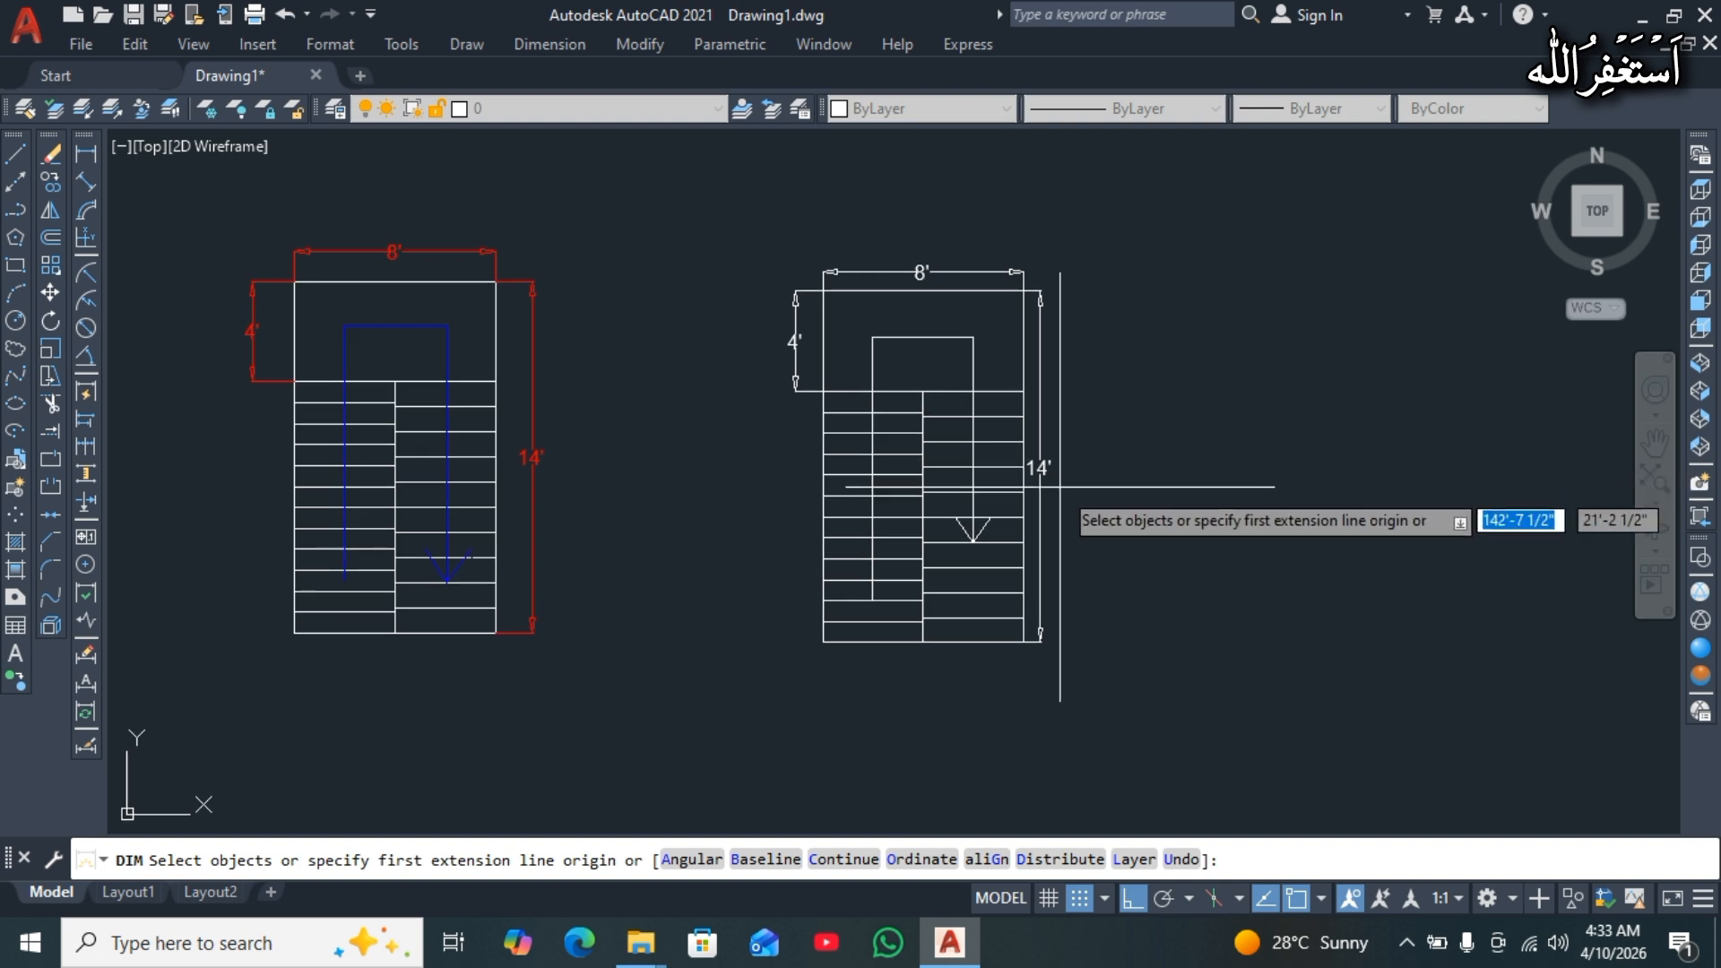
middle_click_drag(1201, 493, 1317, 516)
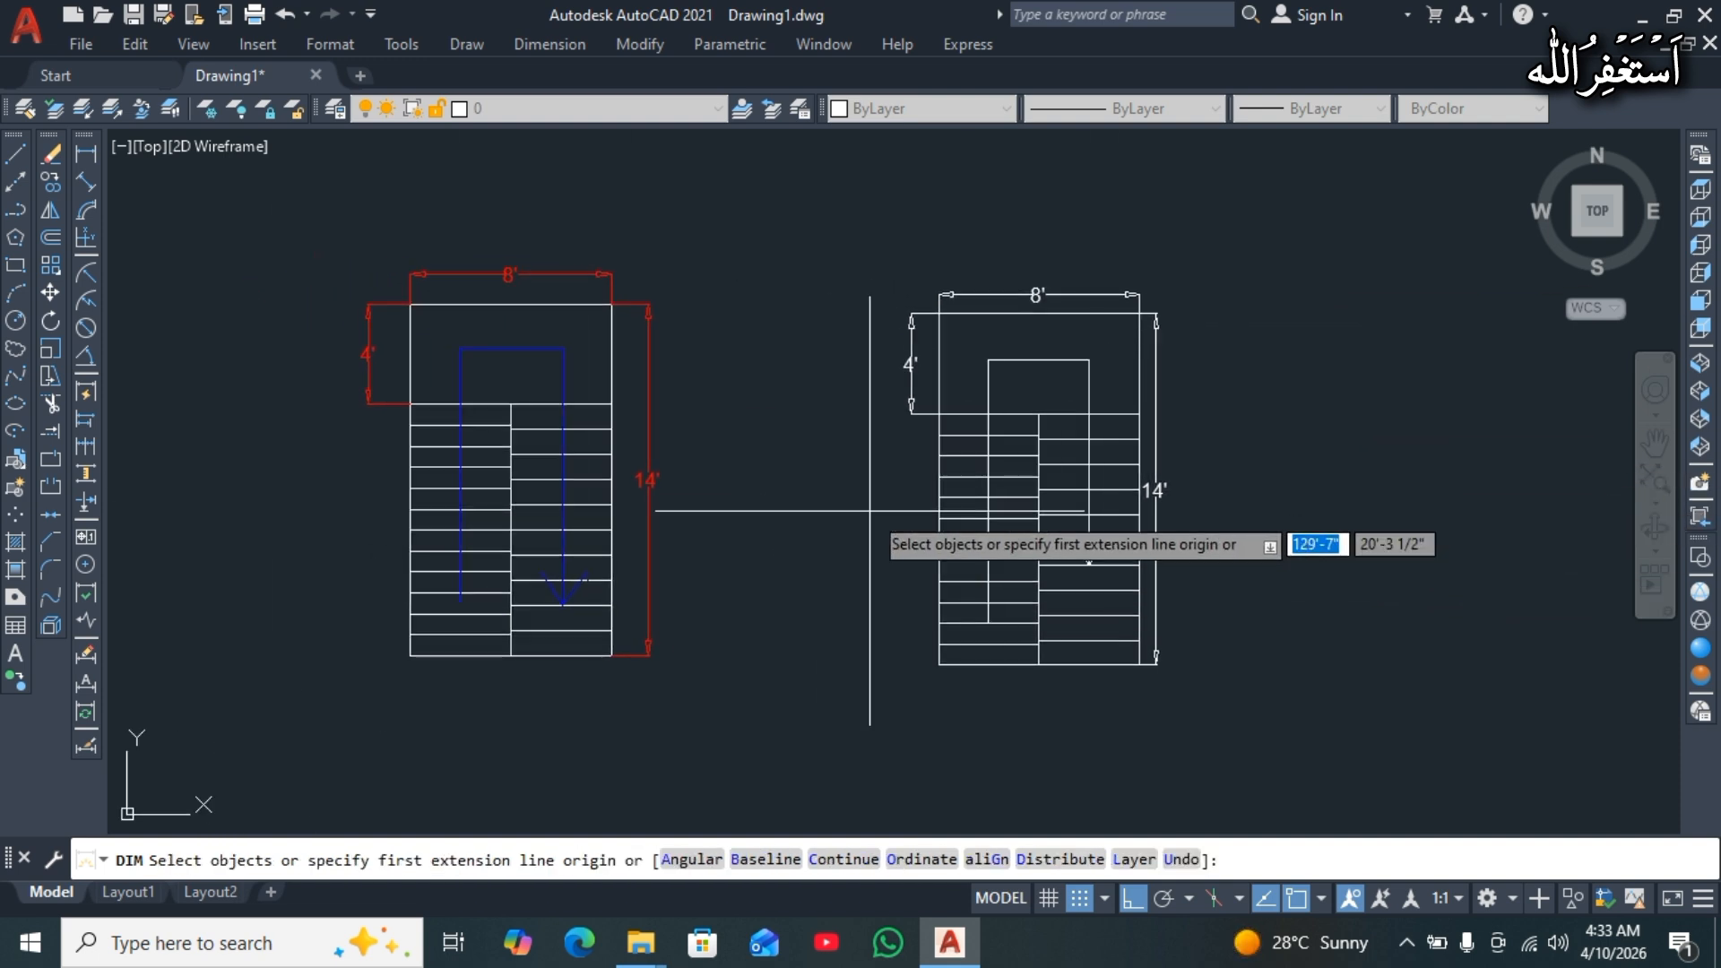
key("Escape")
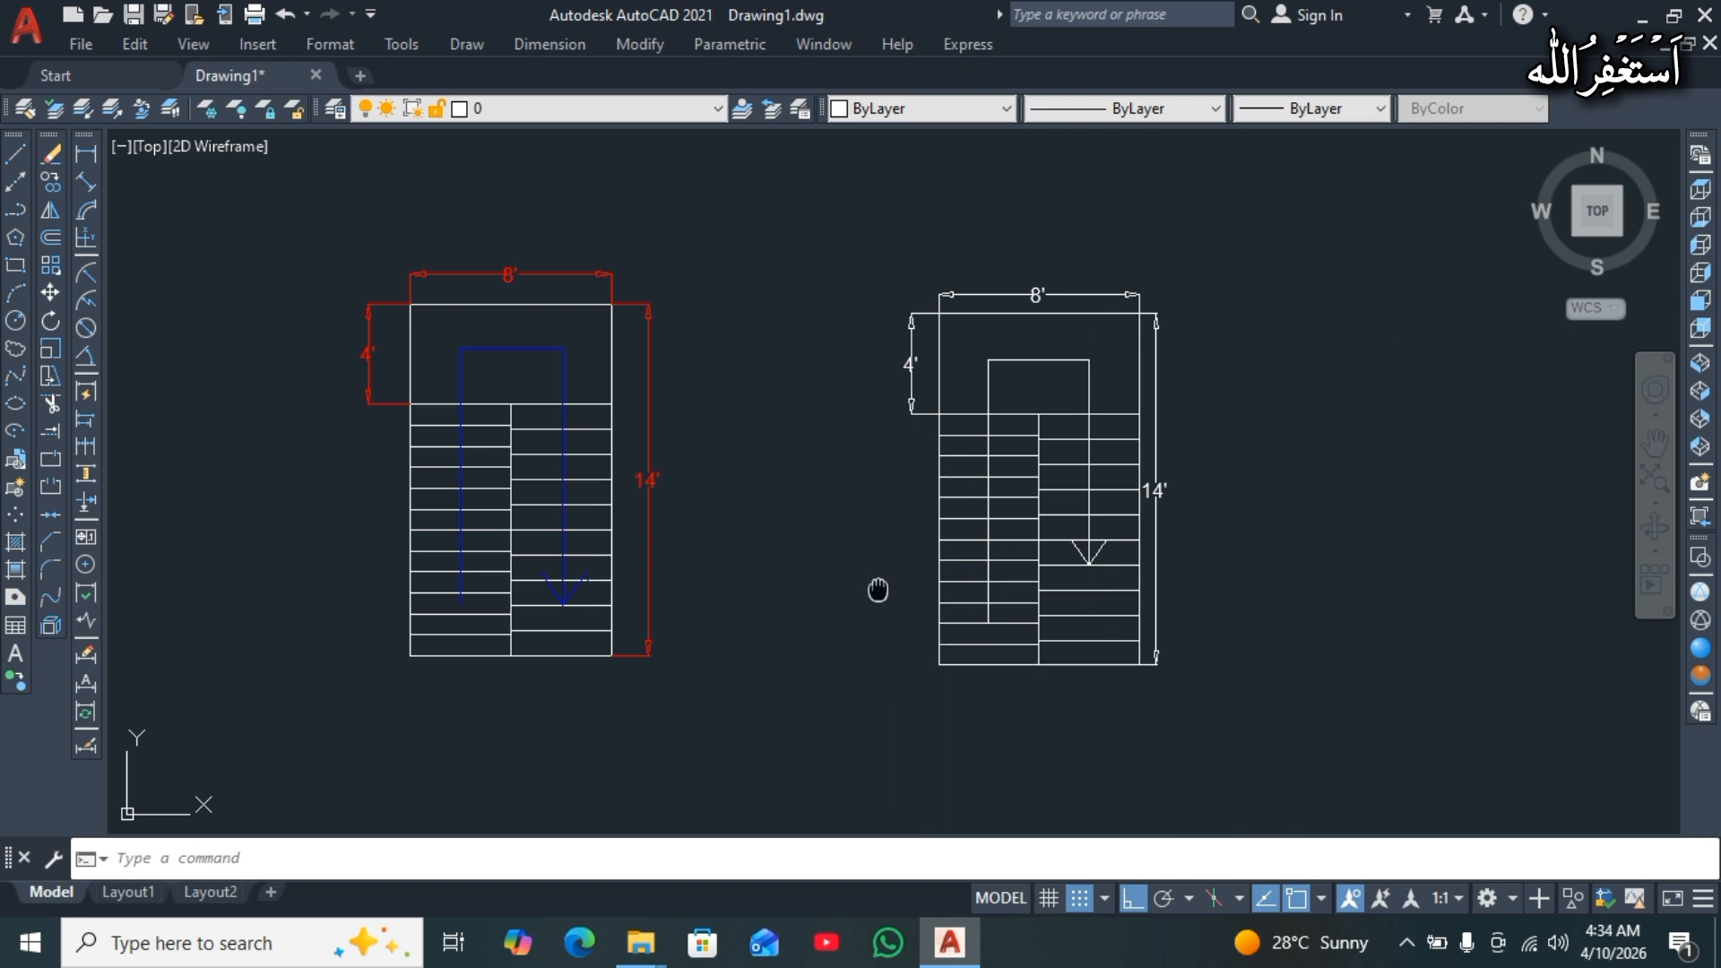
middle_click_drag(877, 590, 912, 617)
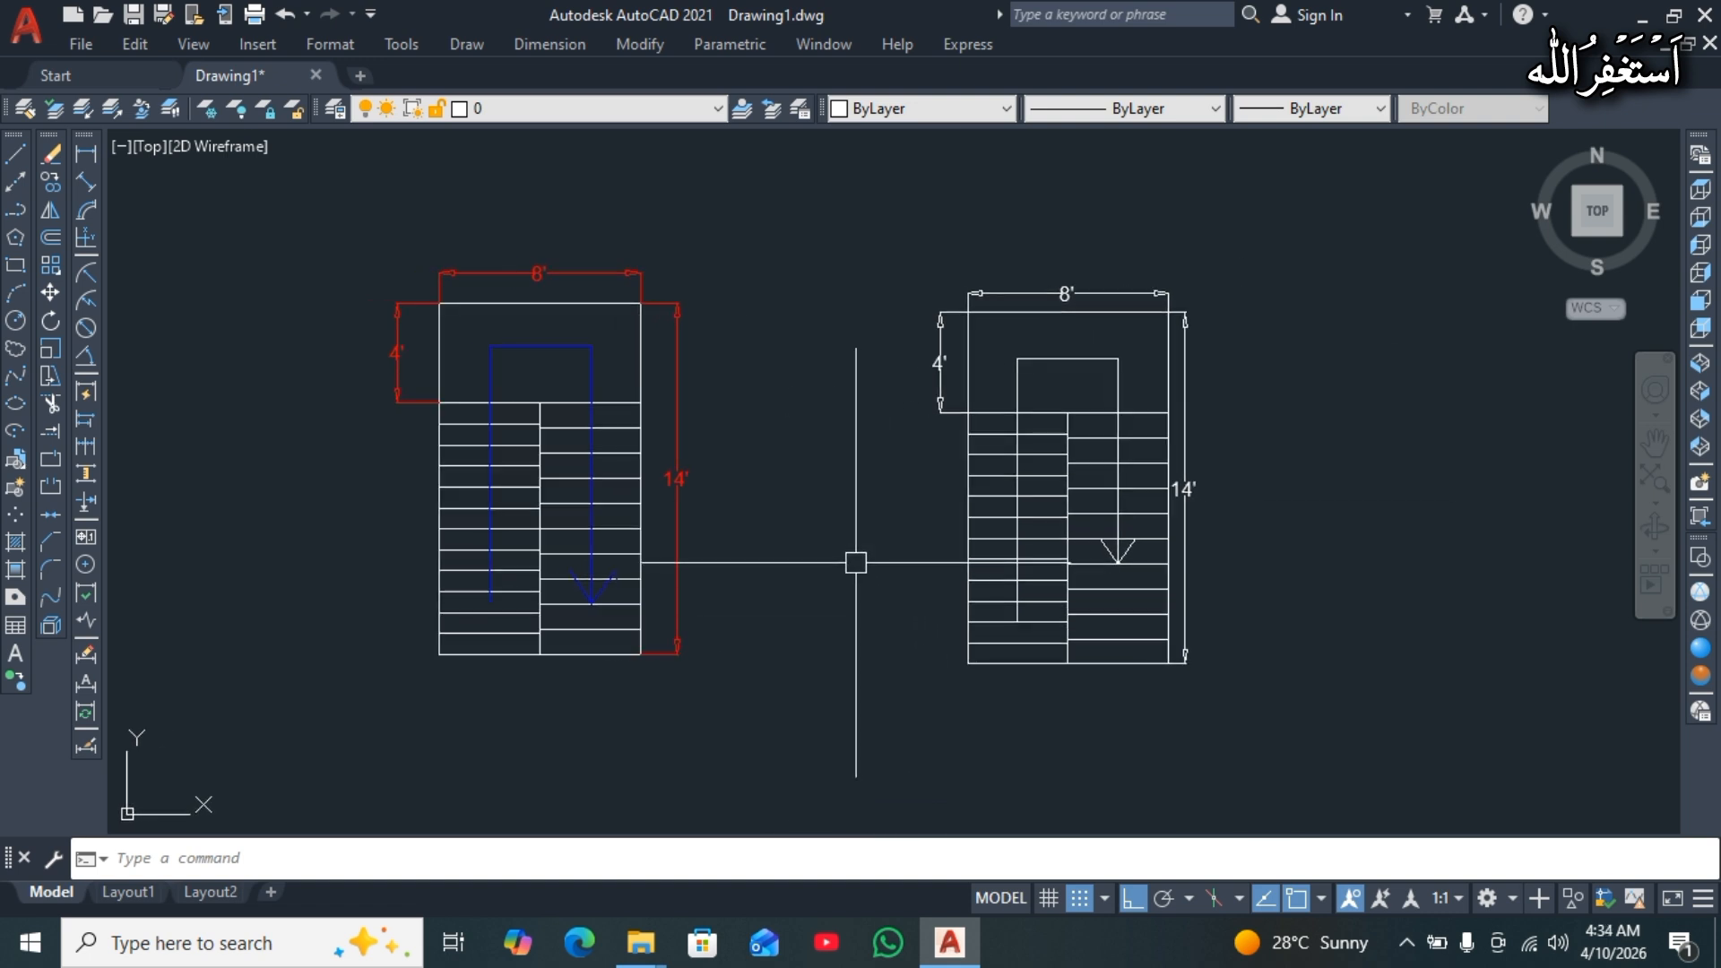